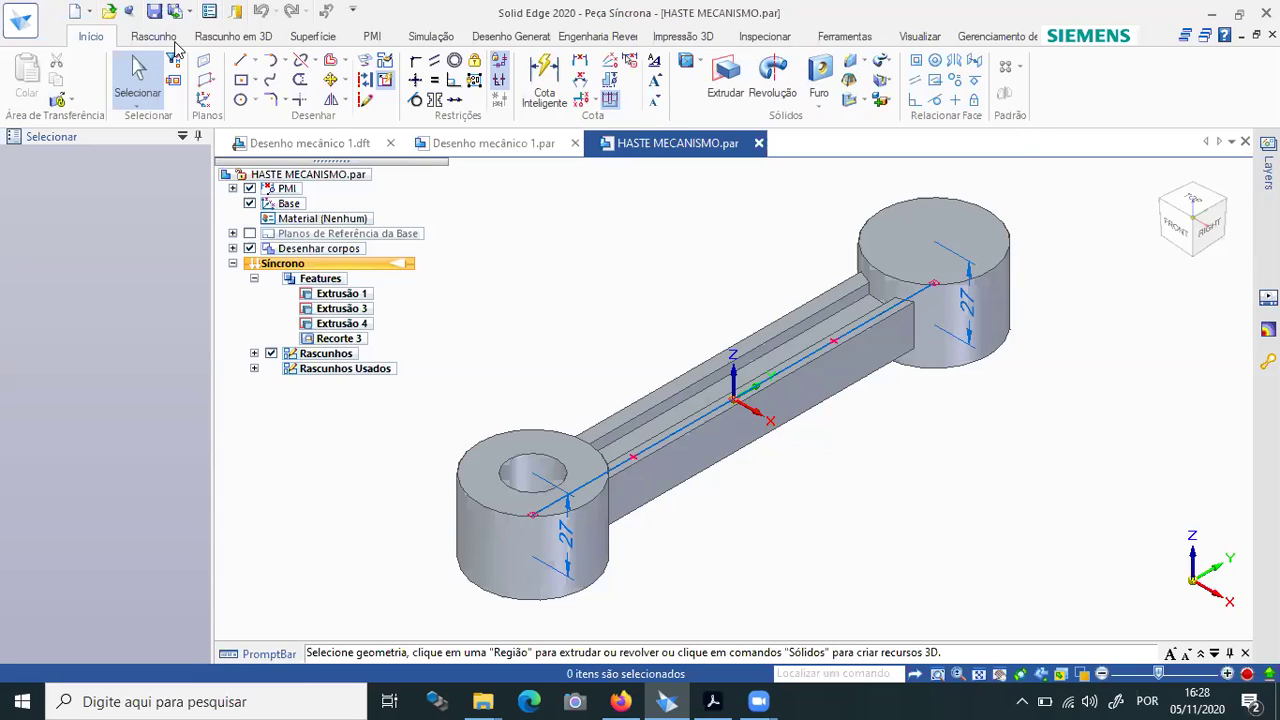
Create a new drawing document from the ISO Metric "iso metric draft.dft" template.
left_click(74, 12)
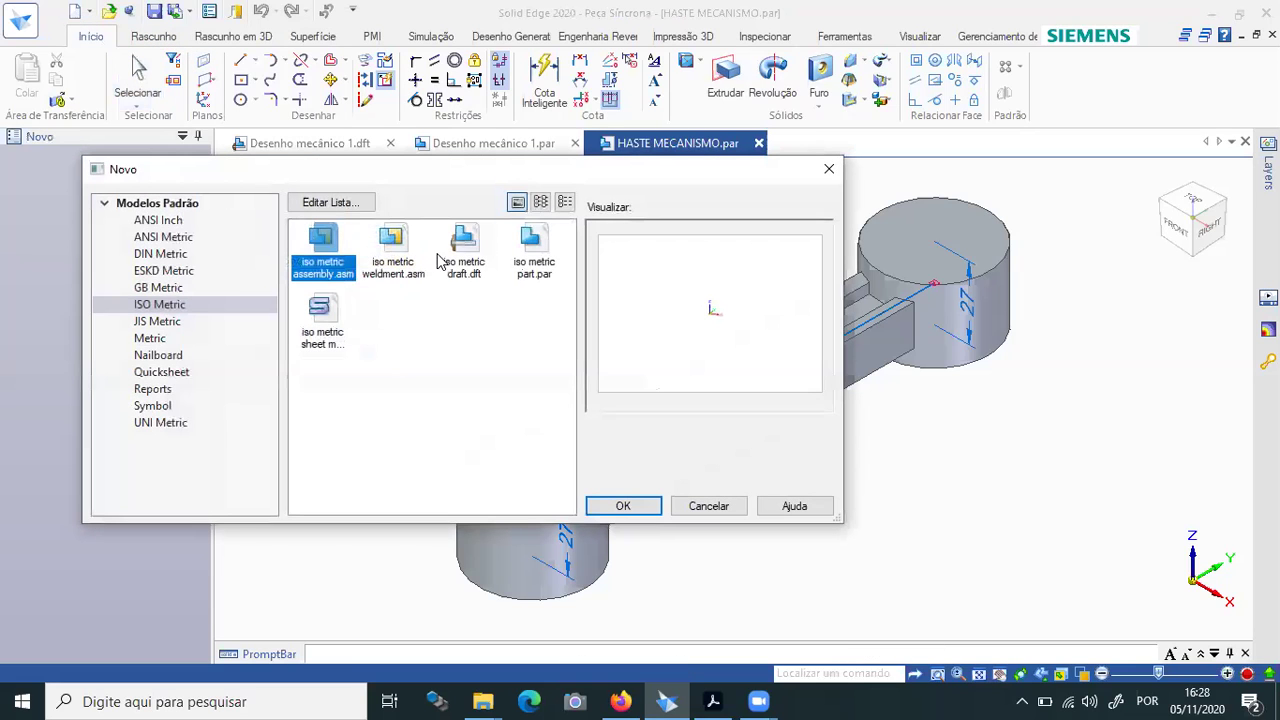
left_click(458, 258)
left_click(650, 508)
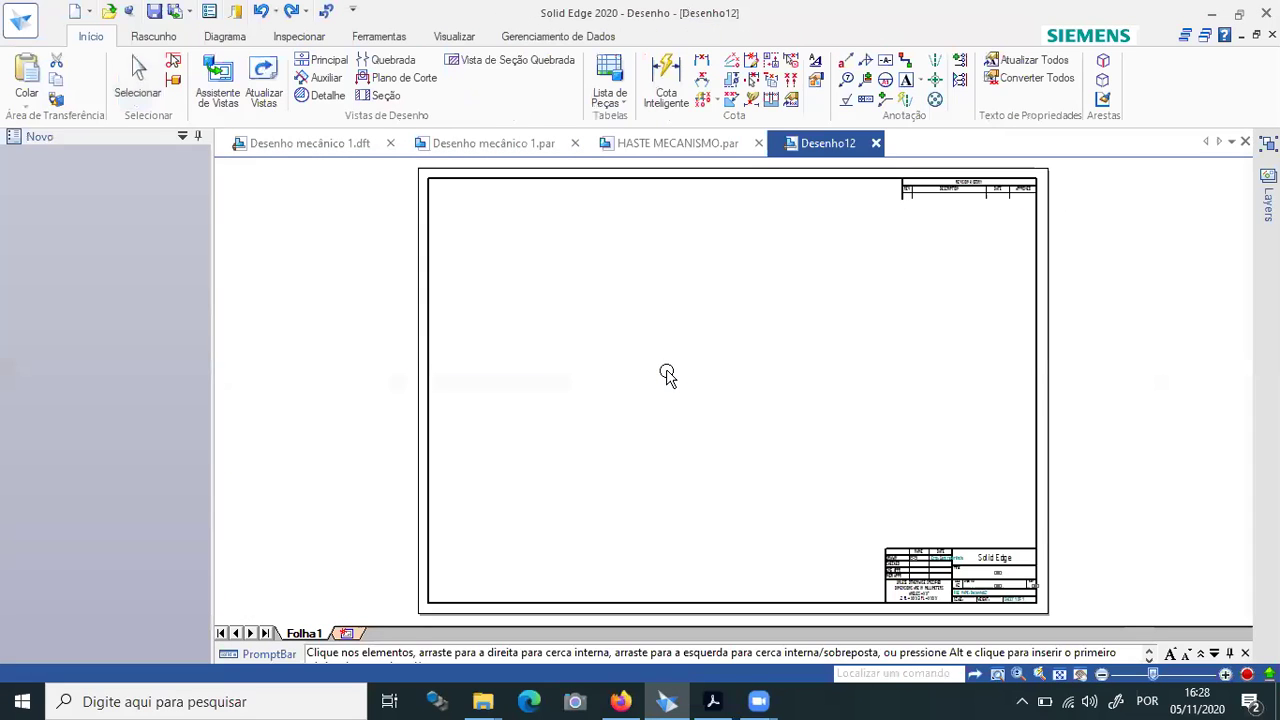
Load the HASTE MECANISMO part into the View Wizard as the model for the drawing views.
left_click(214, 94)
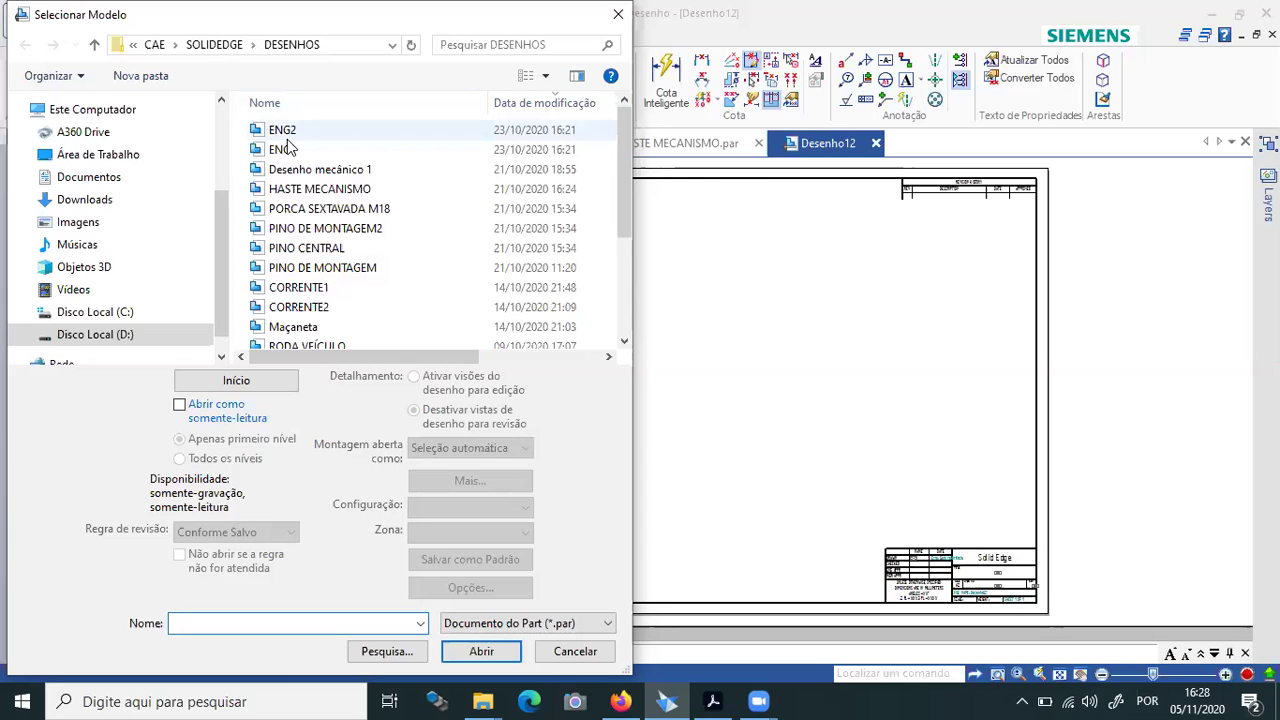
left_click(302, 192)
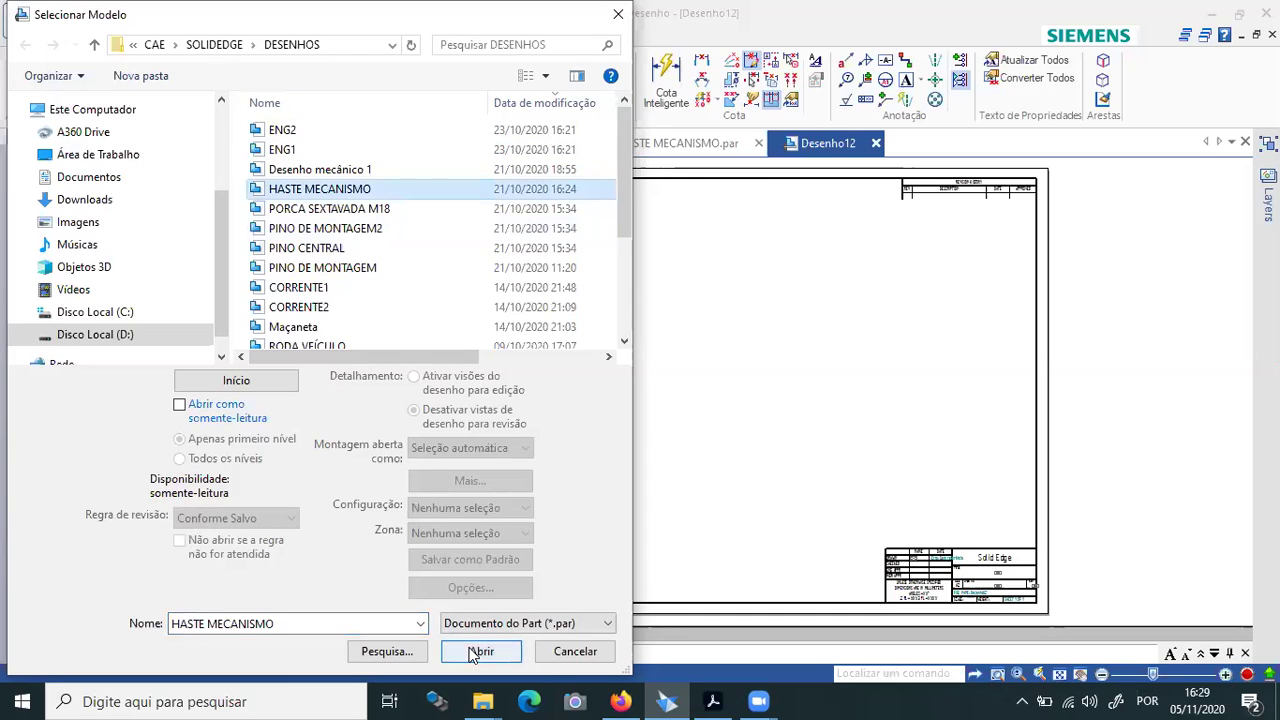
left_click(478, 650)
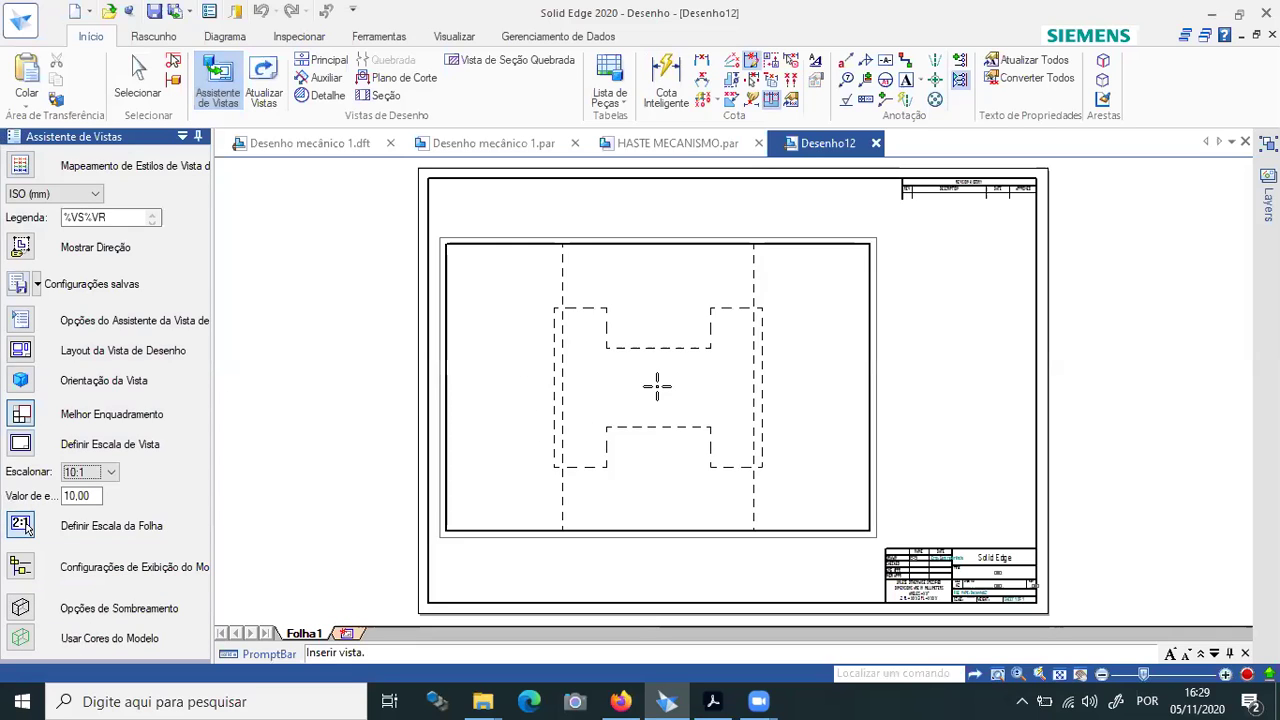
Set the view orientation to Vista da Esquerda and place the main view near the middle of the sheet.
left_click(21, 380)
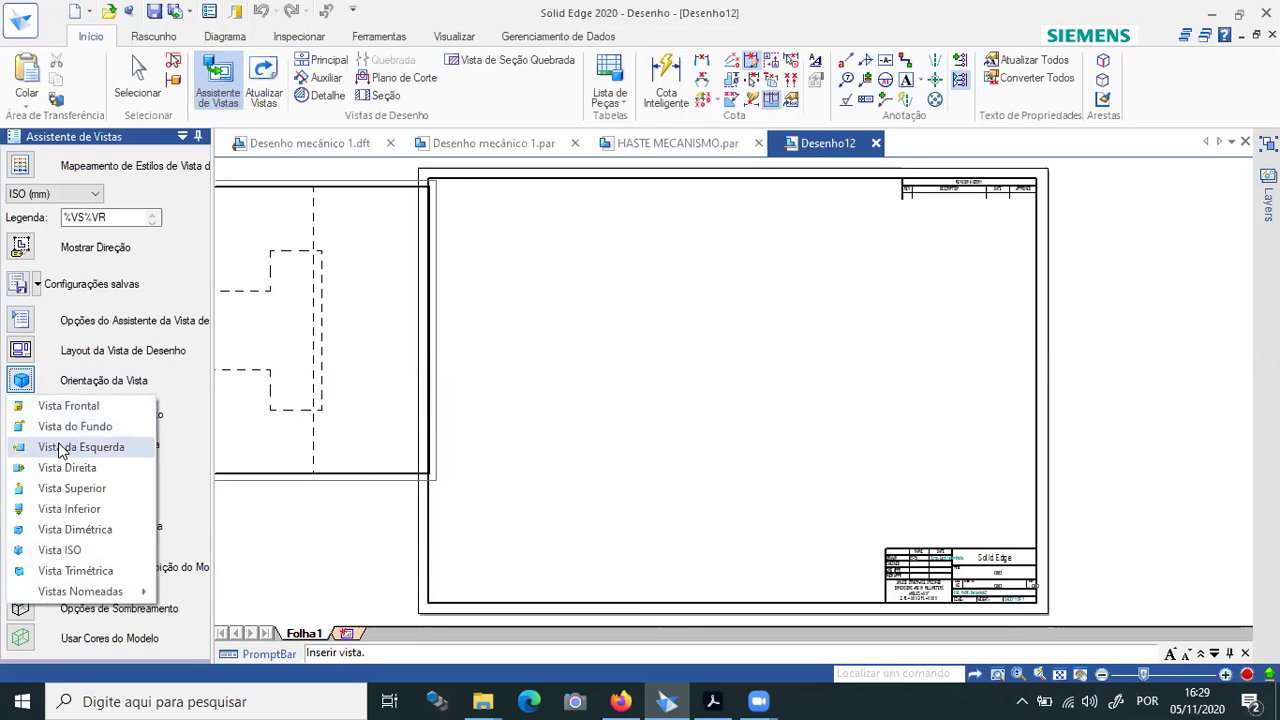
left_click(66, 447)
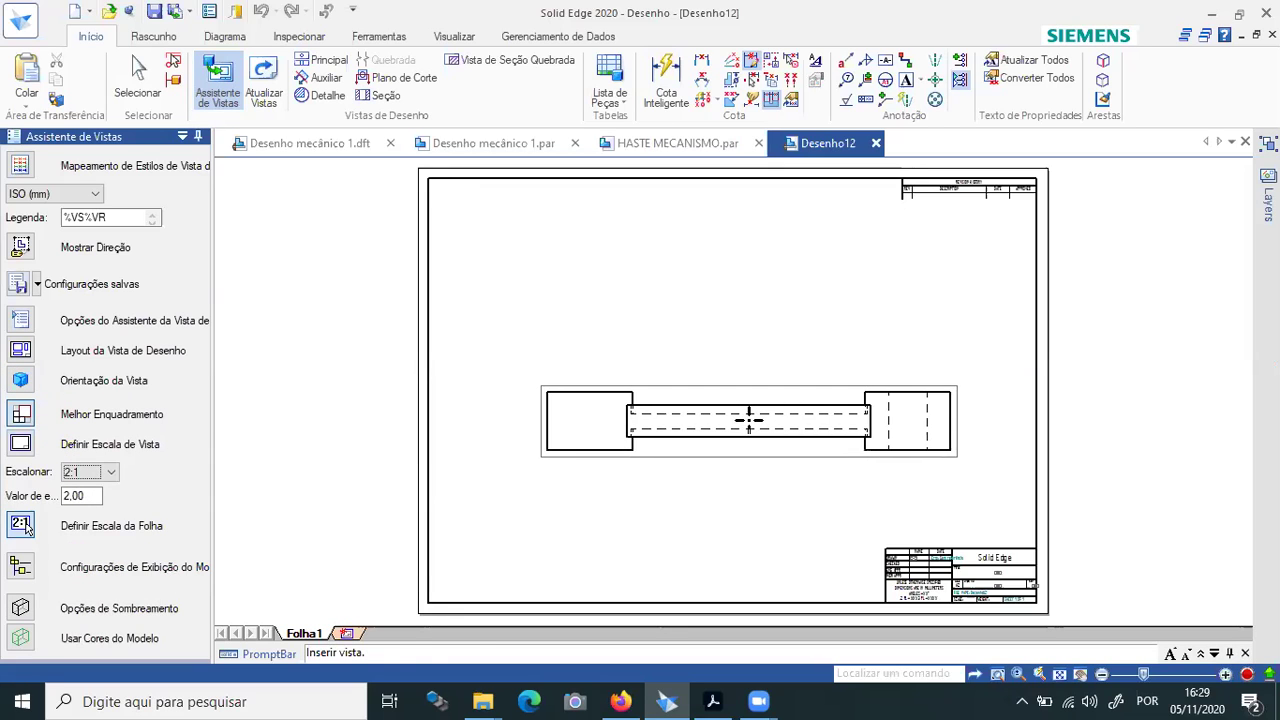
left_click(752, 420)
Project a view above the main view and an isometric view below and left of it, then finish placing views.
left_click(739, 306)
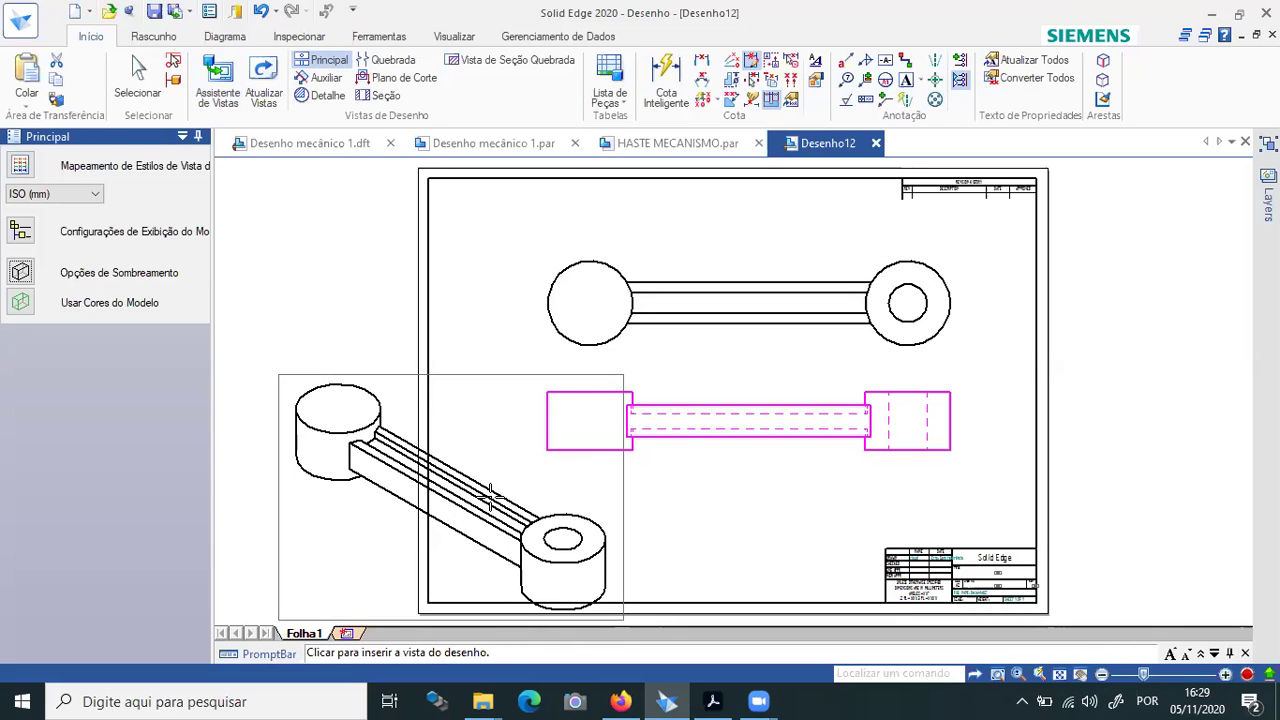
left_click(490, 497)
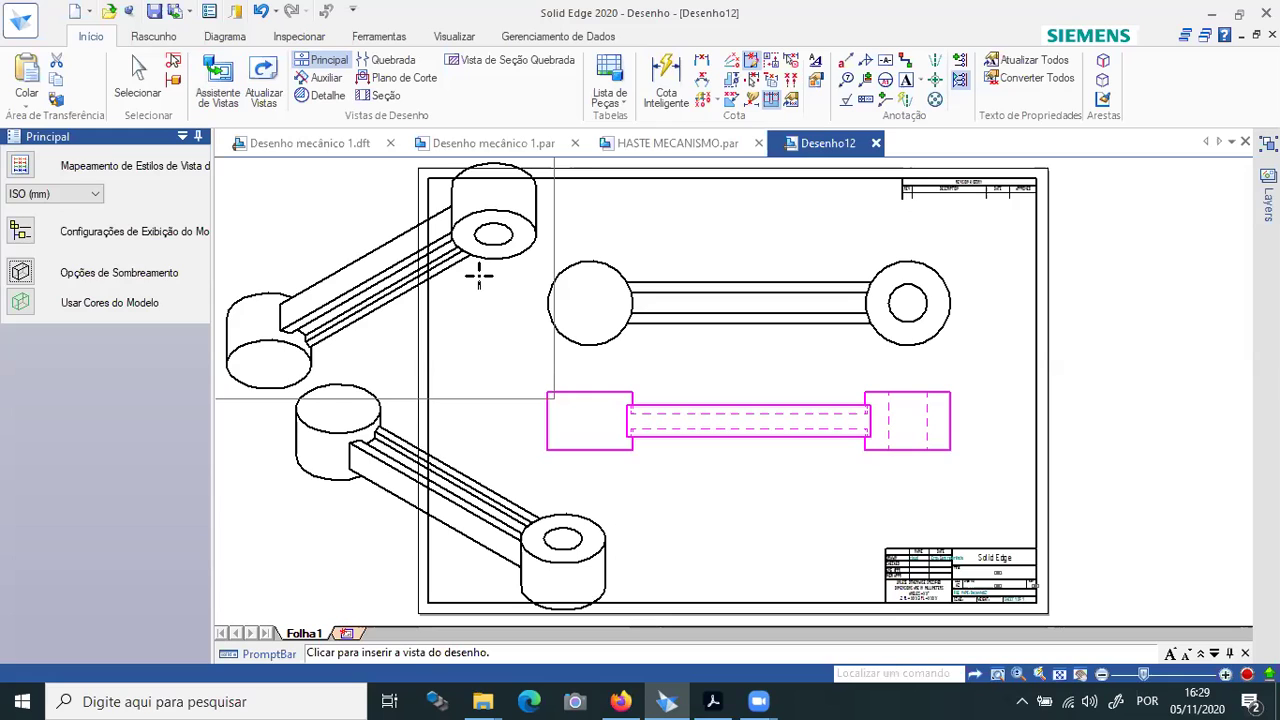
key("Escape")
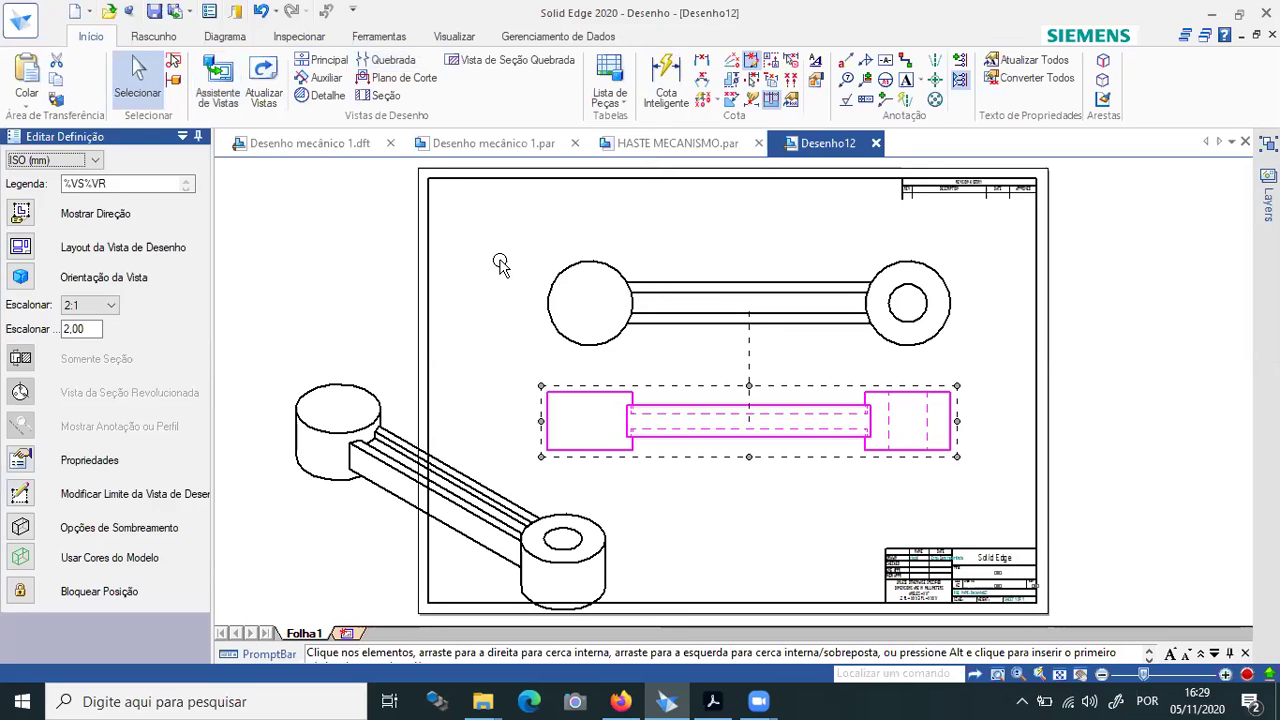
Start a broken view on the projected view above the main view.
left_click(577, 295)
left_click(625, 282)
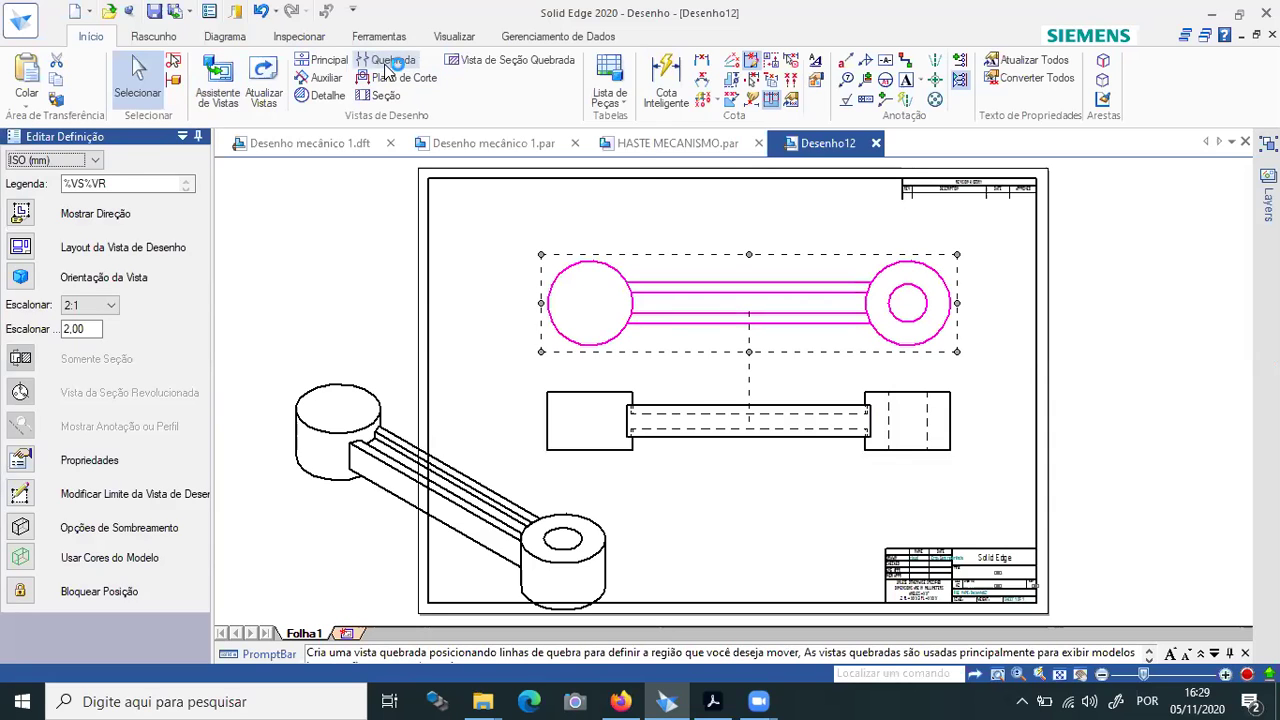
left_click(463, 289)
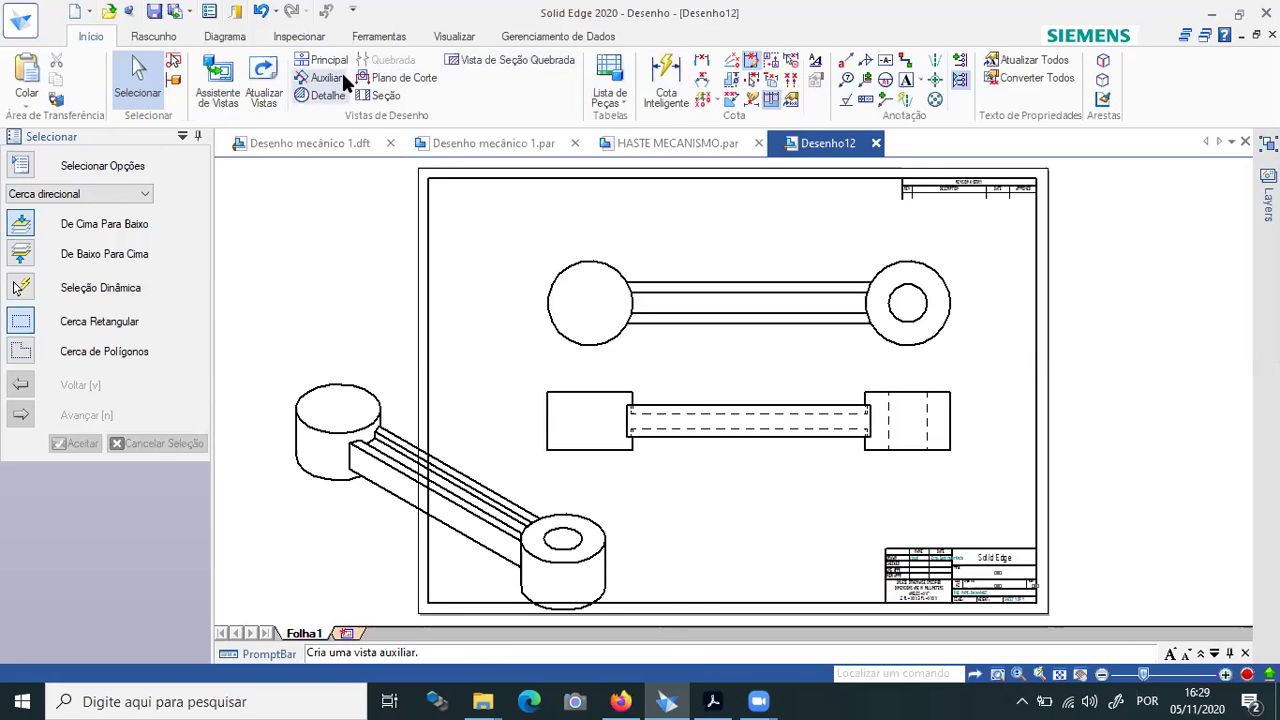
left_click(578, 263)
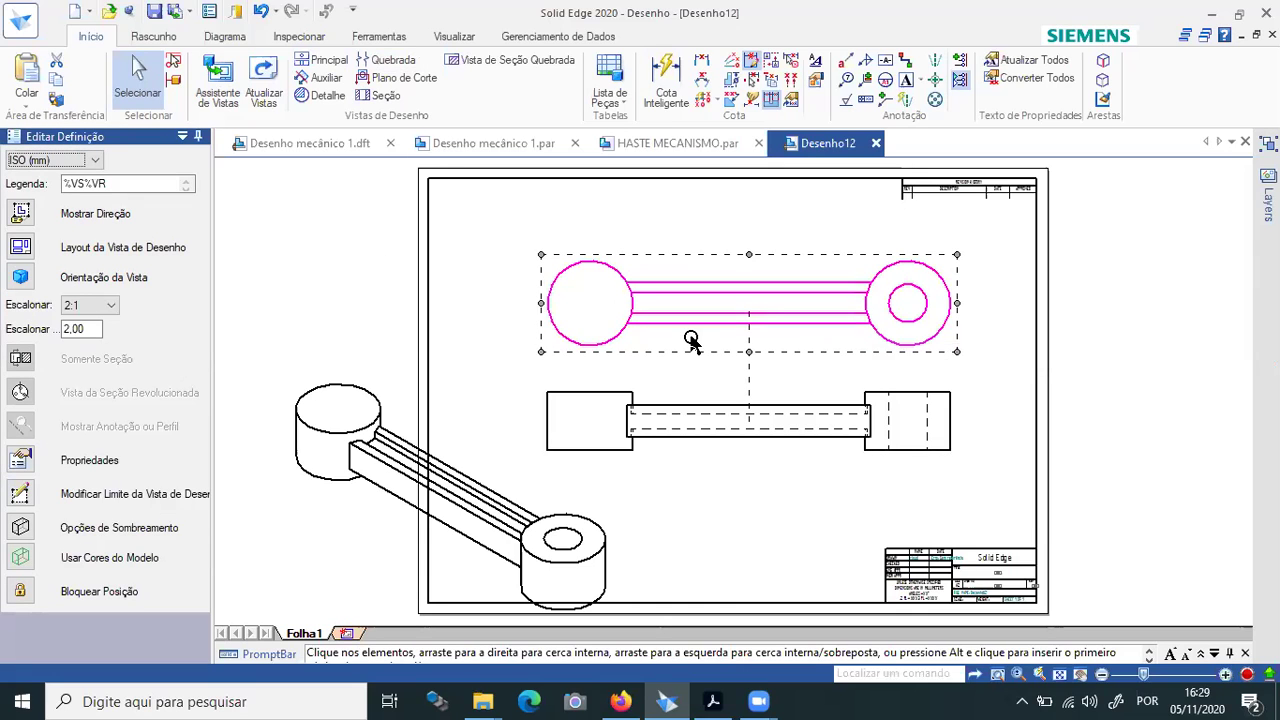
left_click(397, 65)
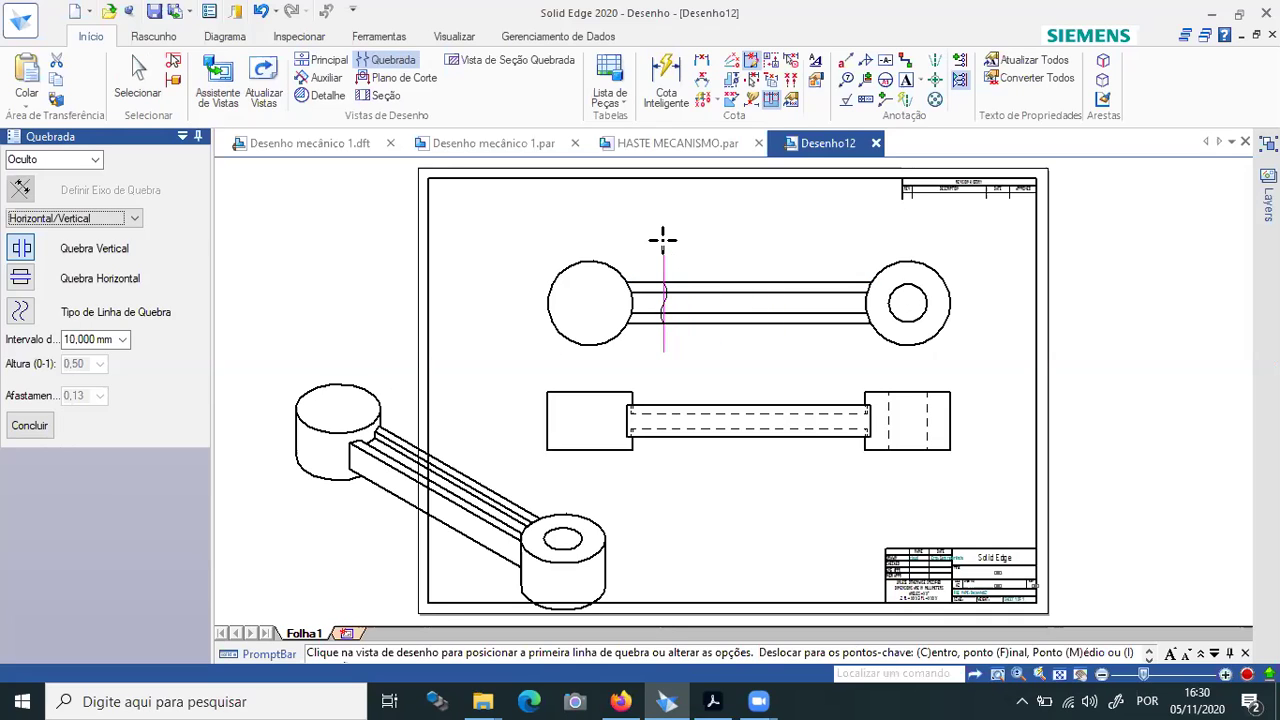
Compare the horizontal and vertical break orientations on the upper view, returning to the vertical break.
left_click(22, 282)
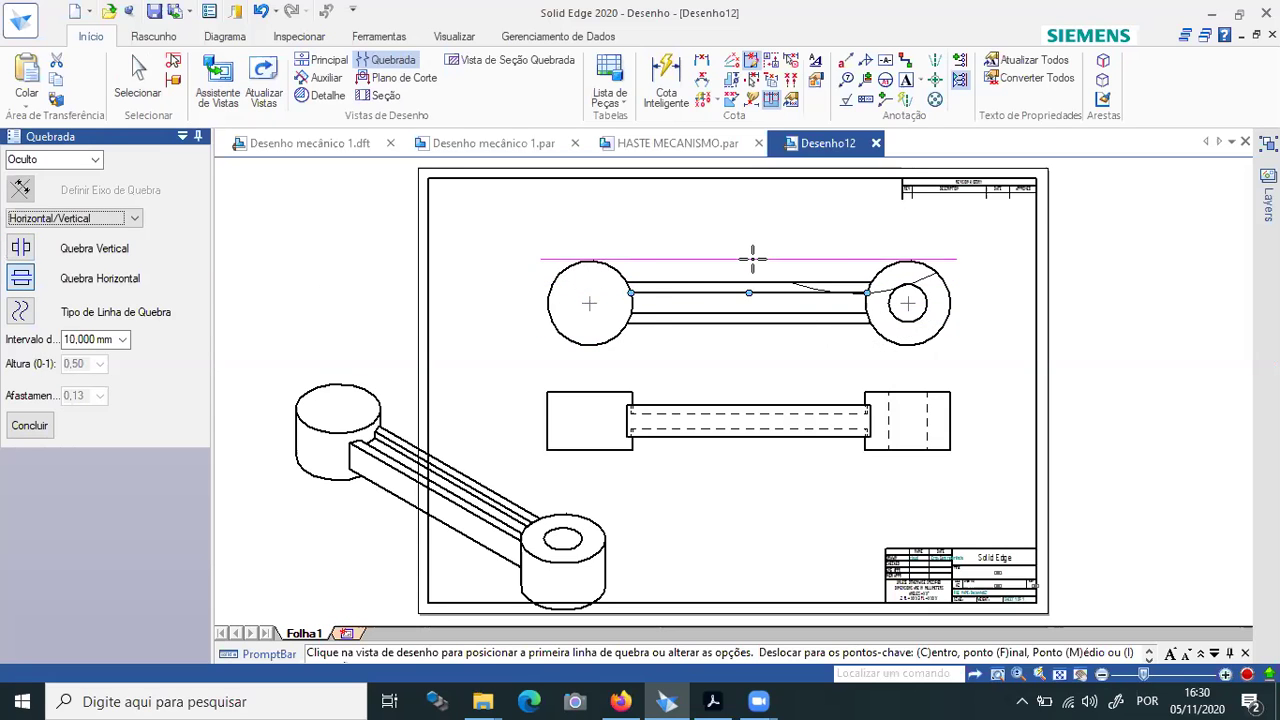
scroll(752, 258, "down", 2)
scroll(752, 258, "up", 3)
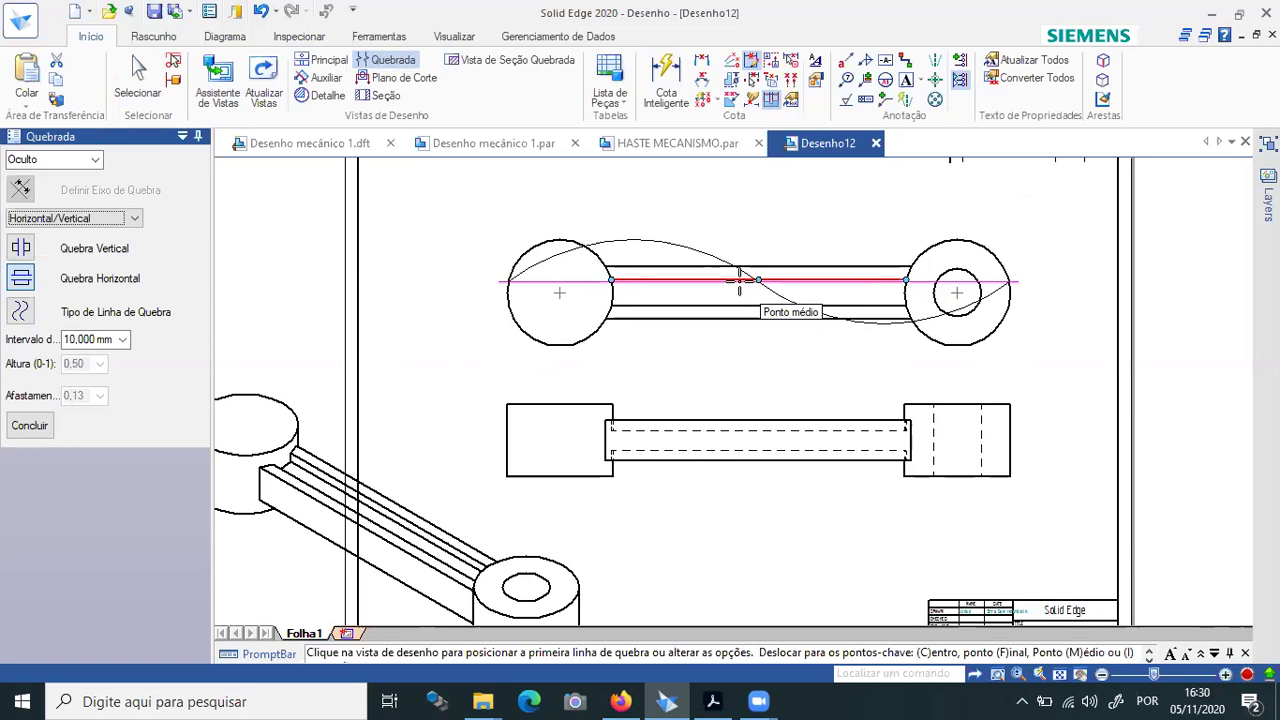
scroll(740, 280, "up", 1)
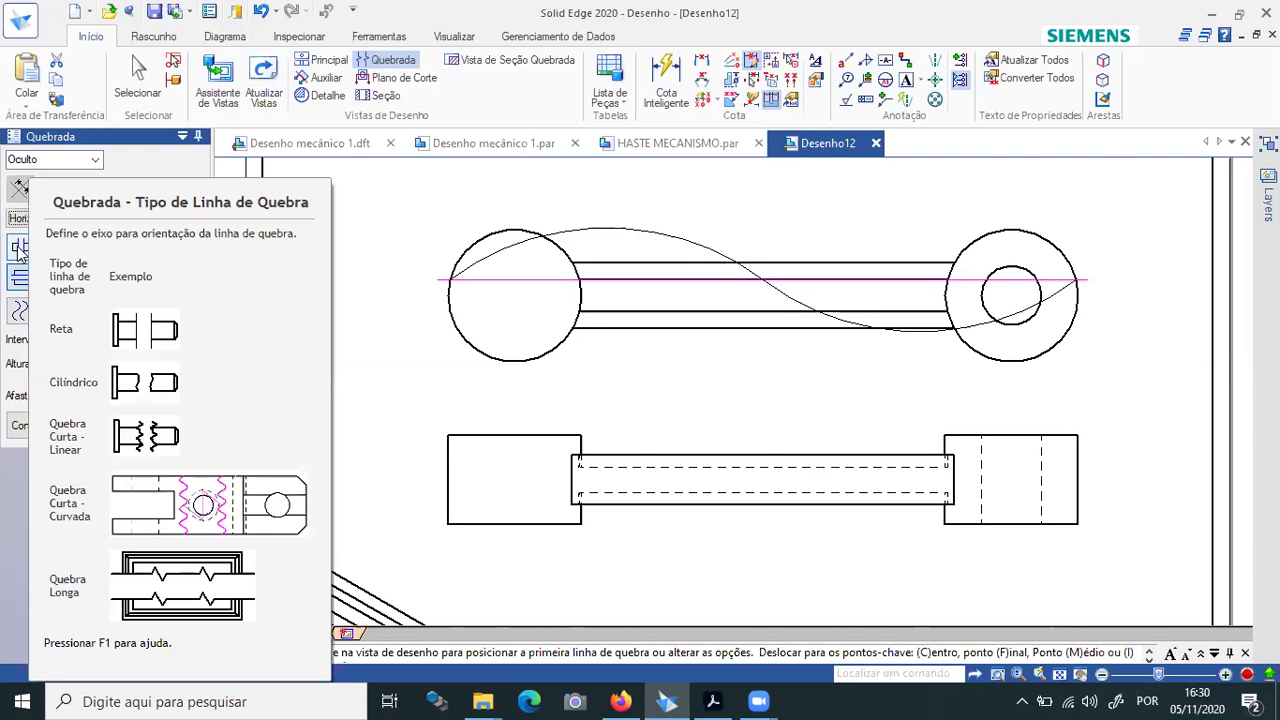
left_click(20, 249)
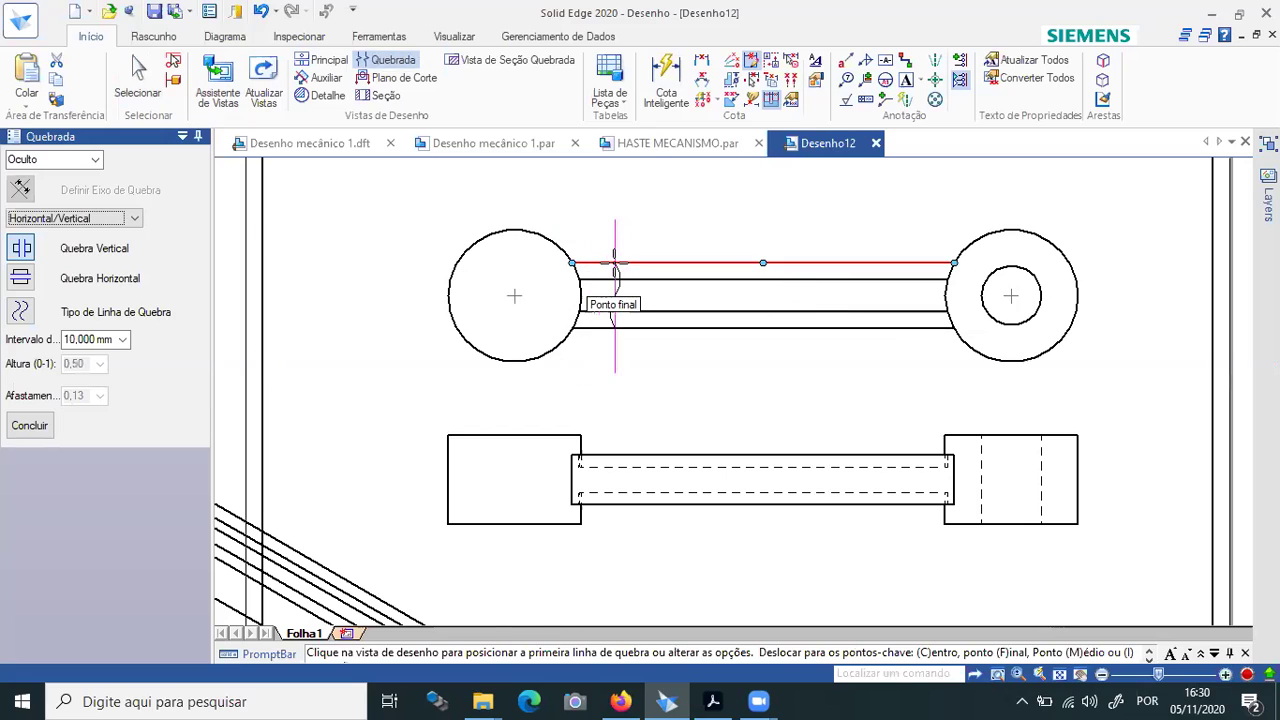
left_click(785, 305)
left_click(616, 305)
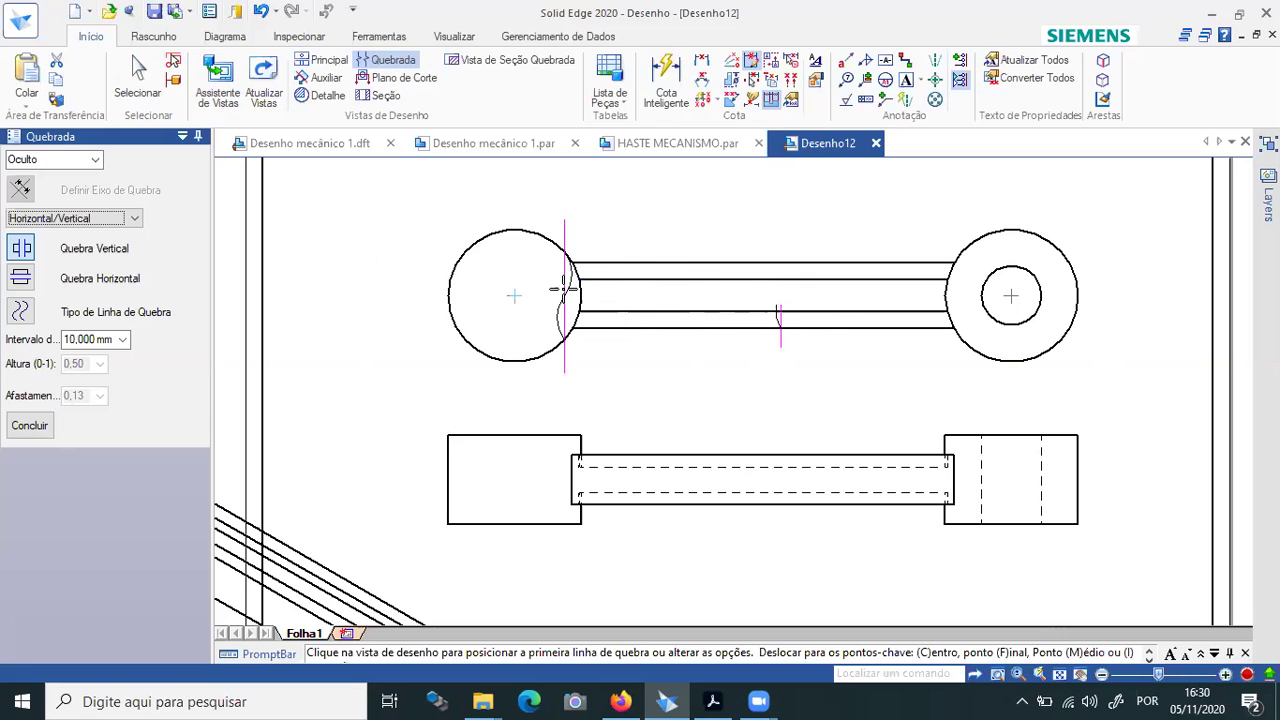
scroll(763, 263, "down", 2)
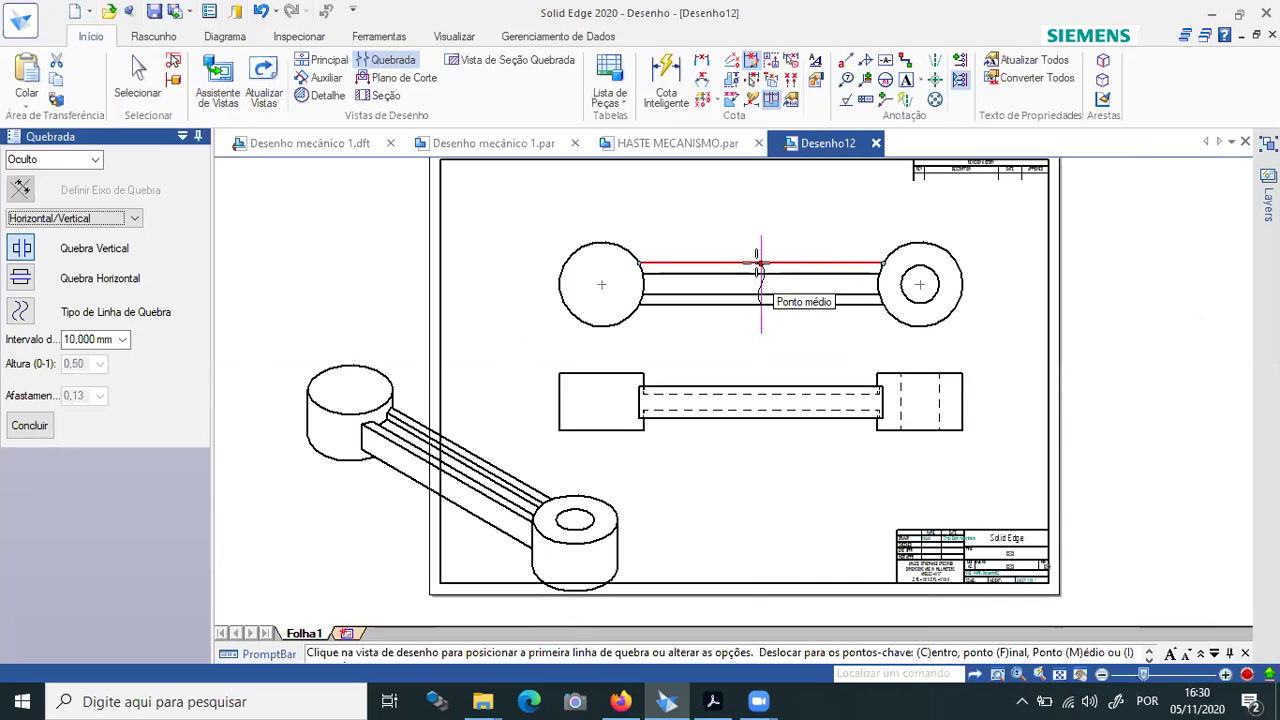
scroll(400, 285, "down", 1)
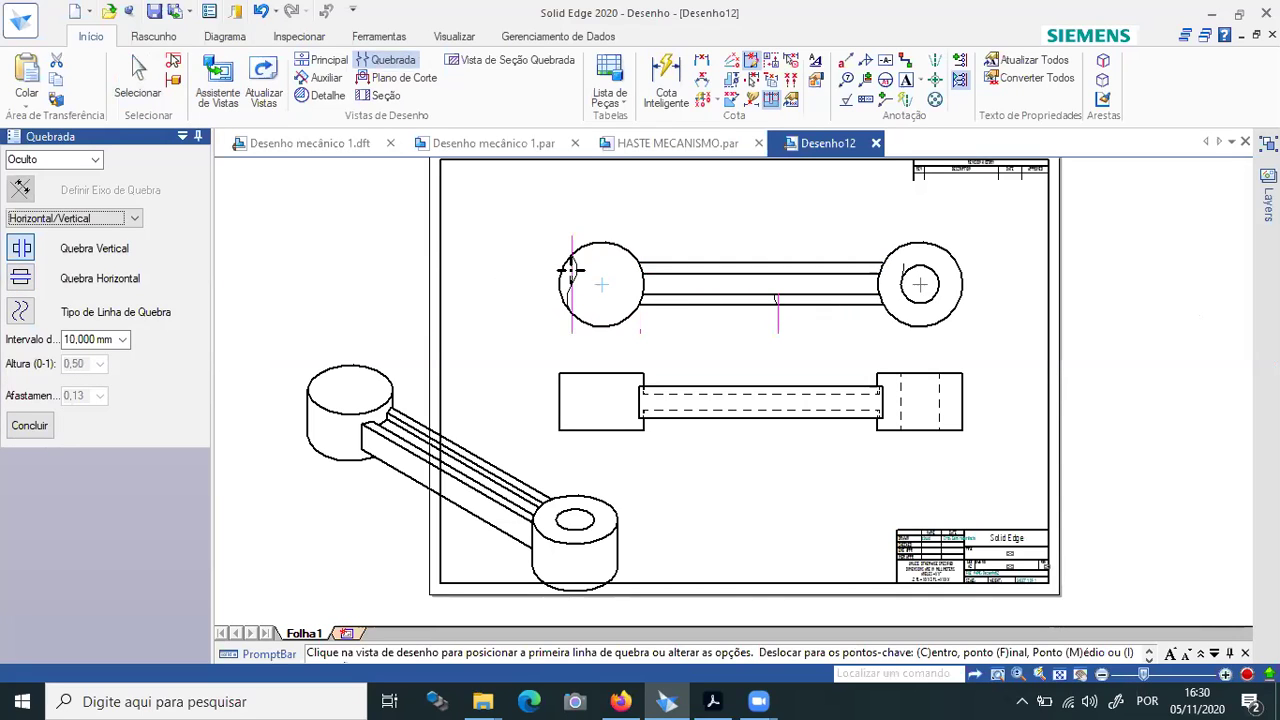
left_click(20, 279)
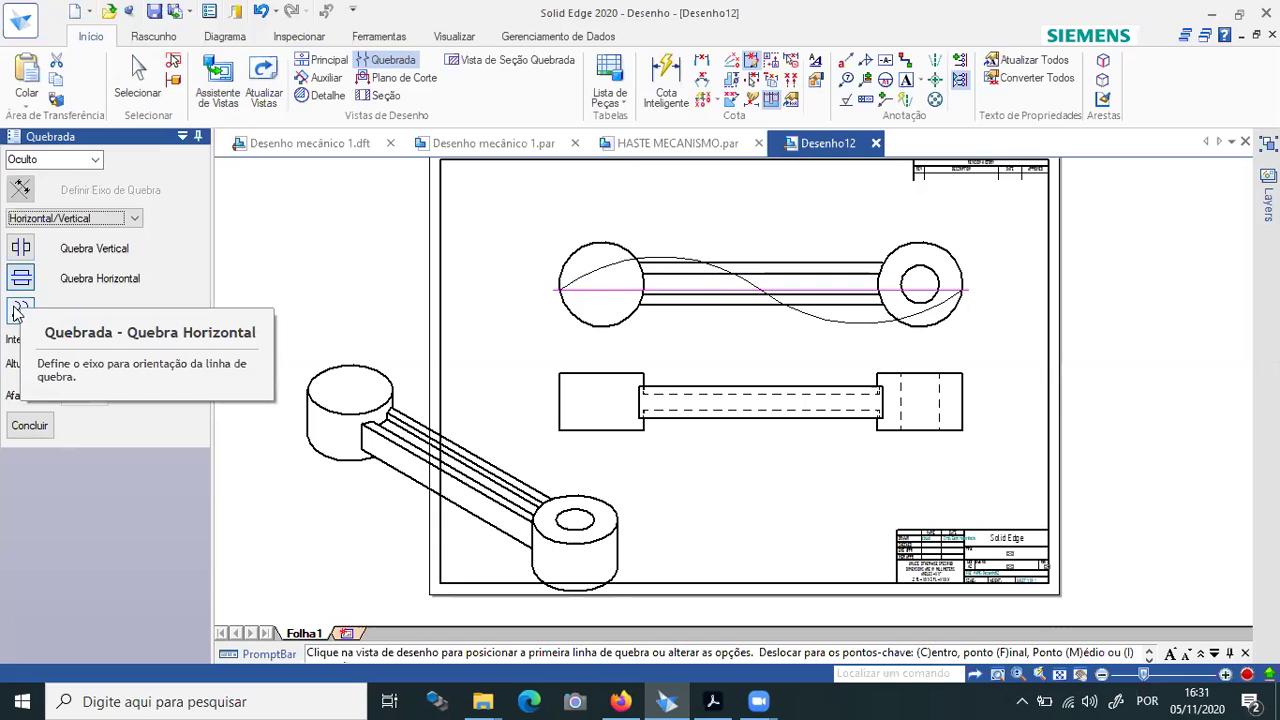
left_click(20, 250)
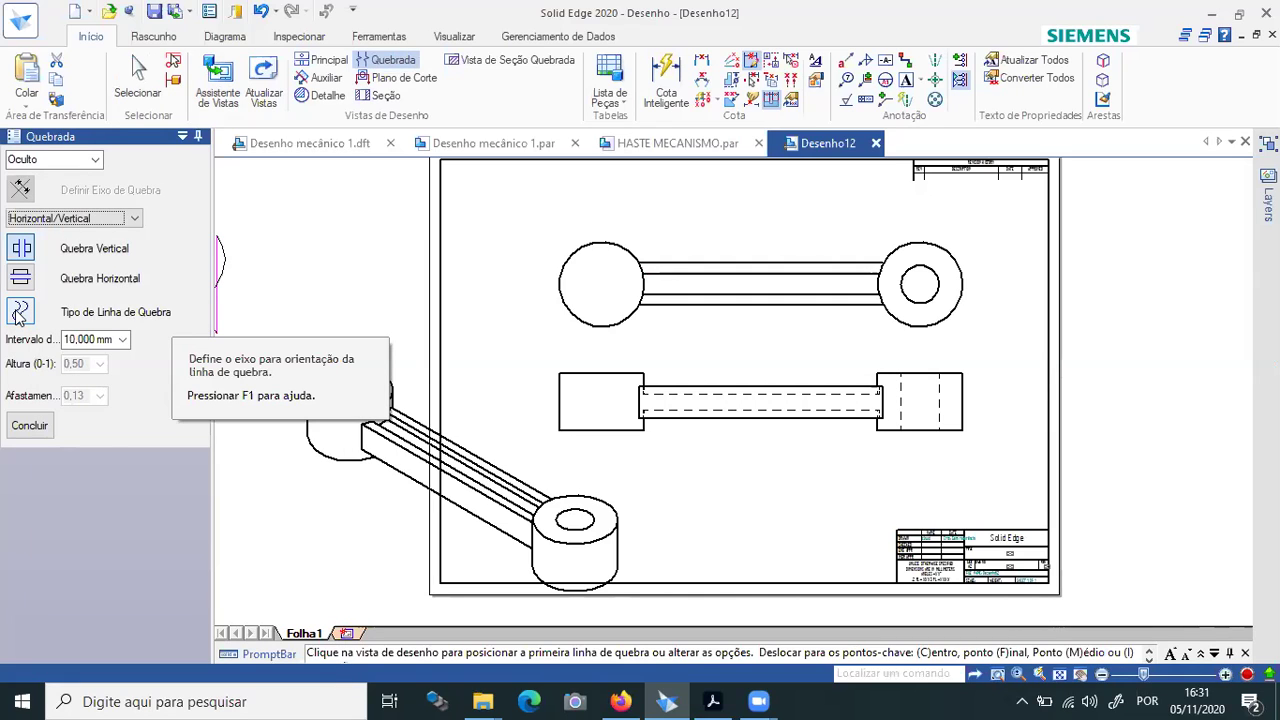
Try the Quebra Longa break line type, then switch back to Quebra Cilíndrica.
left_click(20, 313)
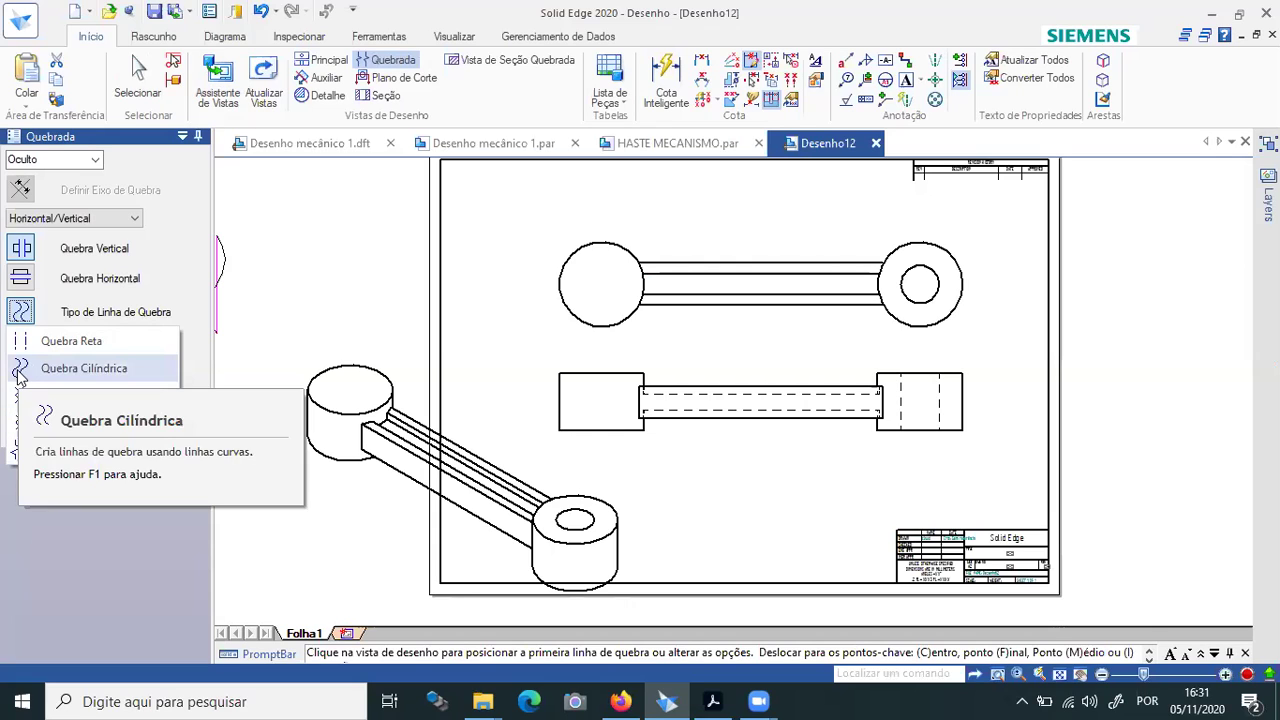
left_click(97, 369)
left_click(22, 312)
left_click(30, 449)
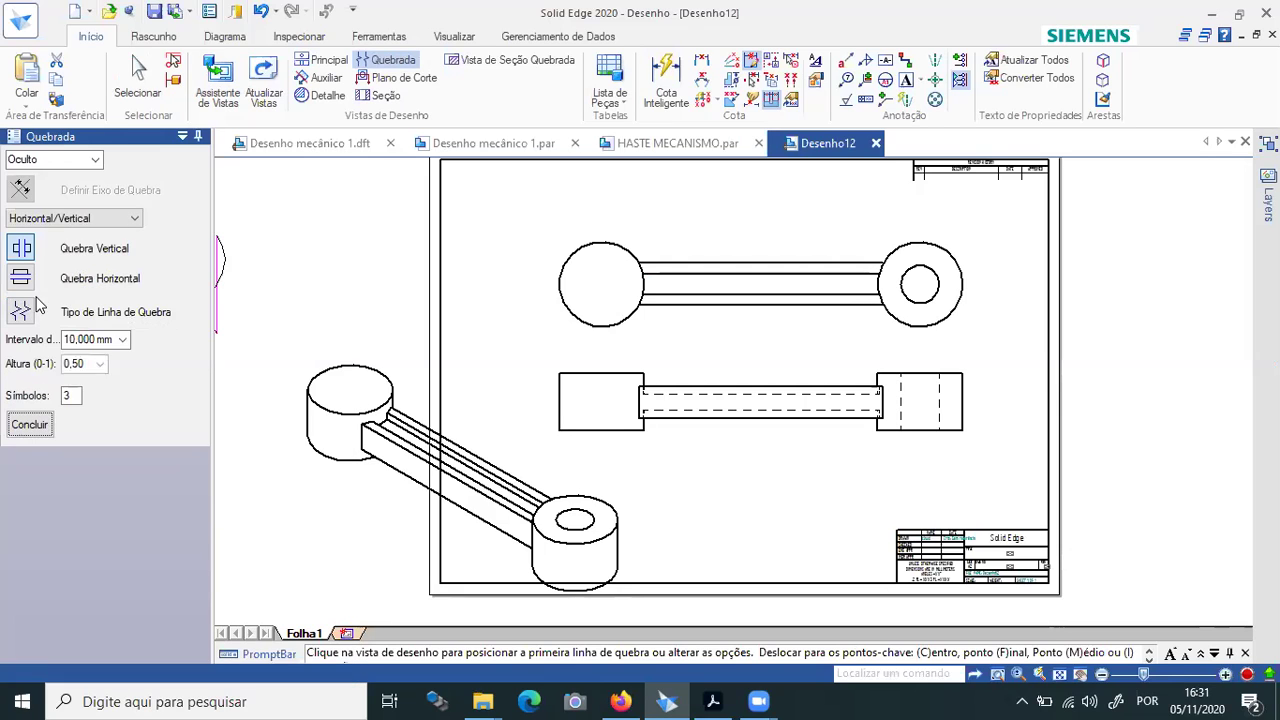
left_click(22, 312)
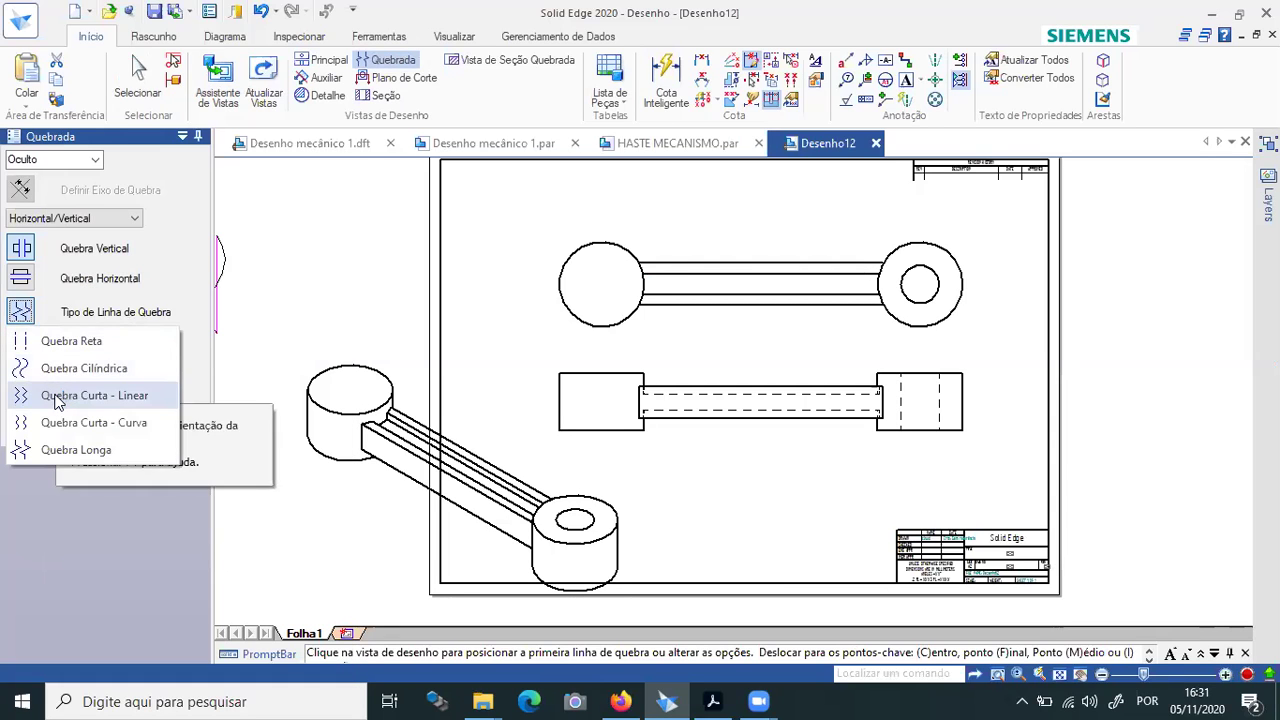
left_click(49, 369)
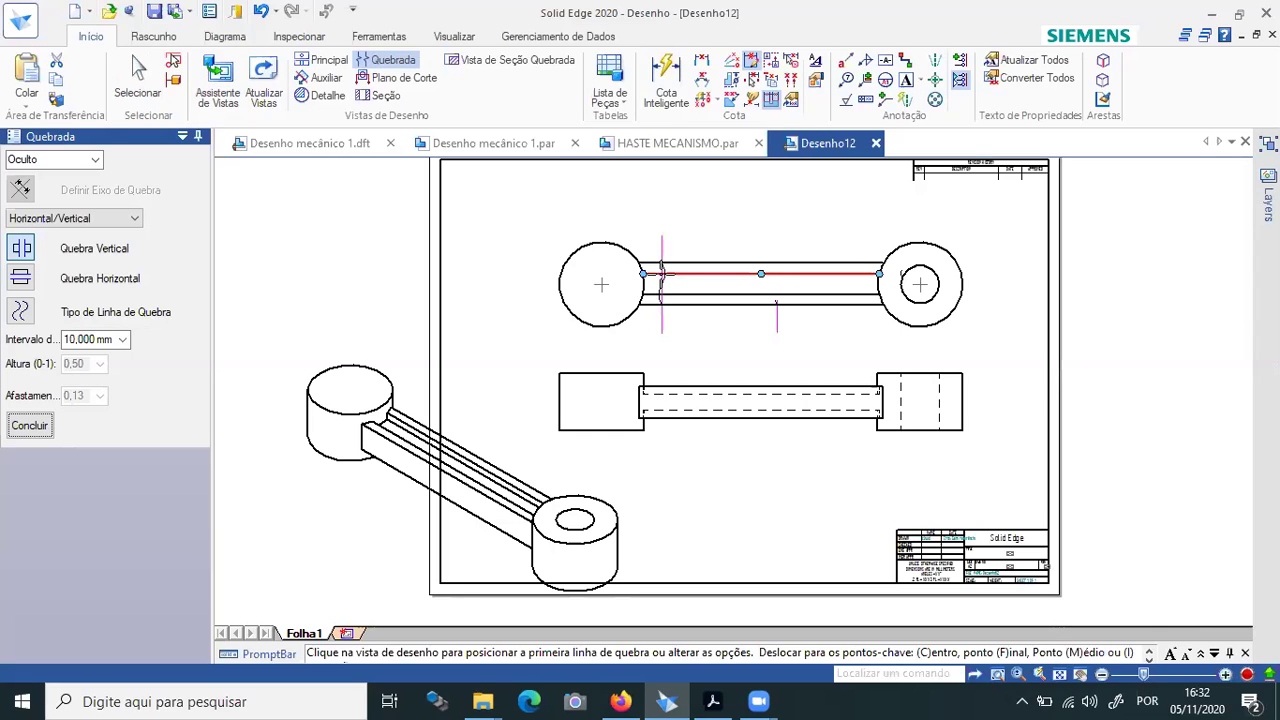
Place two vertical cylindrical break lines across the upper view's arm, one near each round end.
left_click(664, 272)
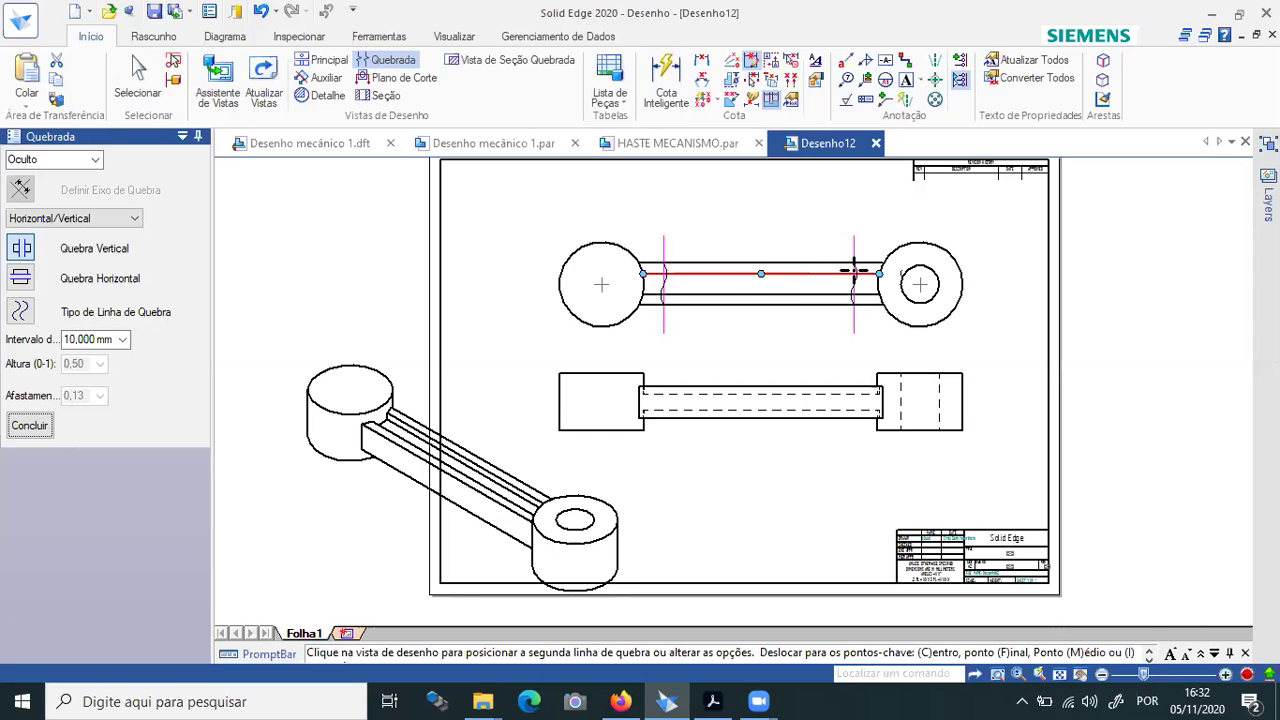
left_click(861, 272)
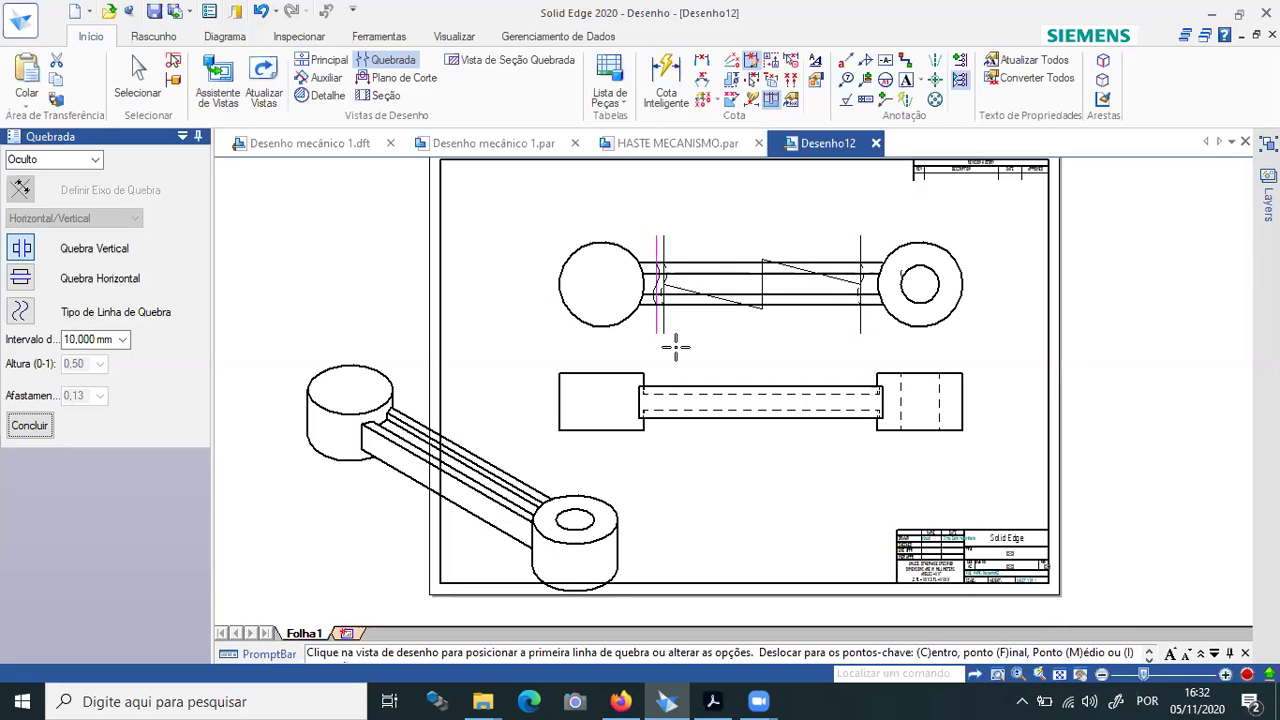
scroll(797, 237, "up", 3)
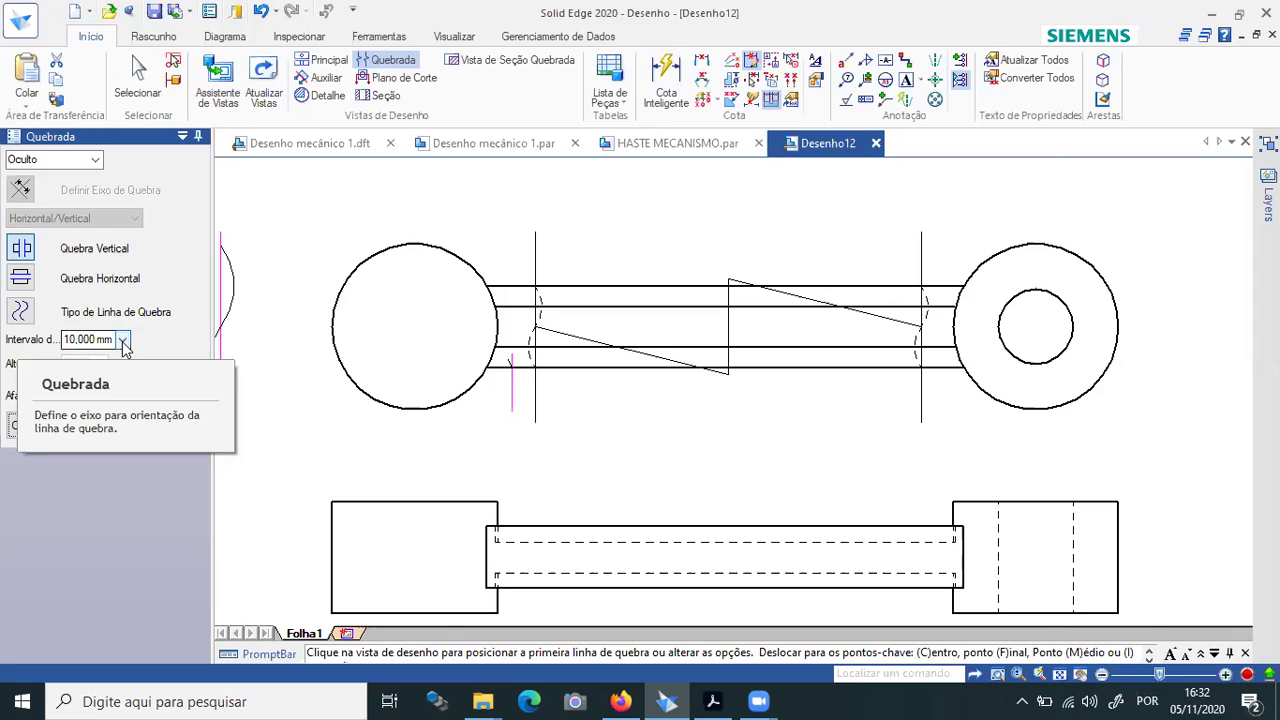
Set the break gap to 5 mm and finish the broken view.
left_click(123, 341)
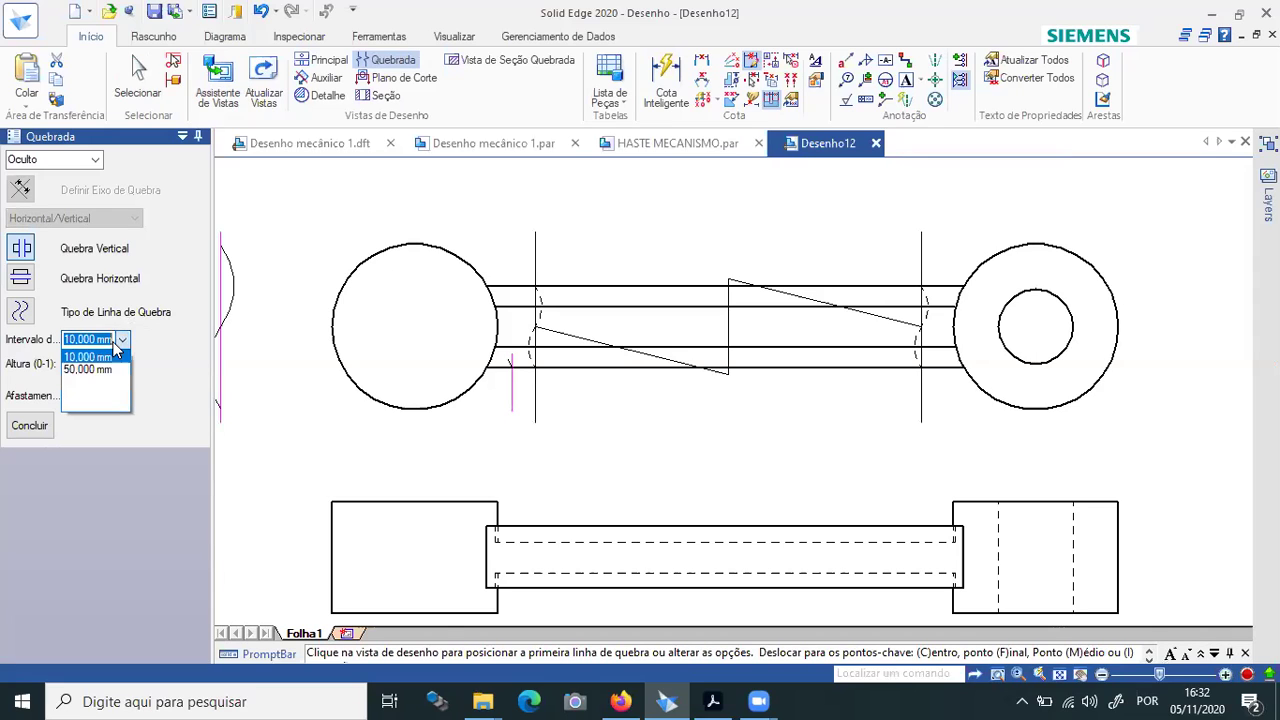
left_click(96, 369)
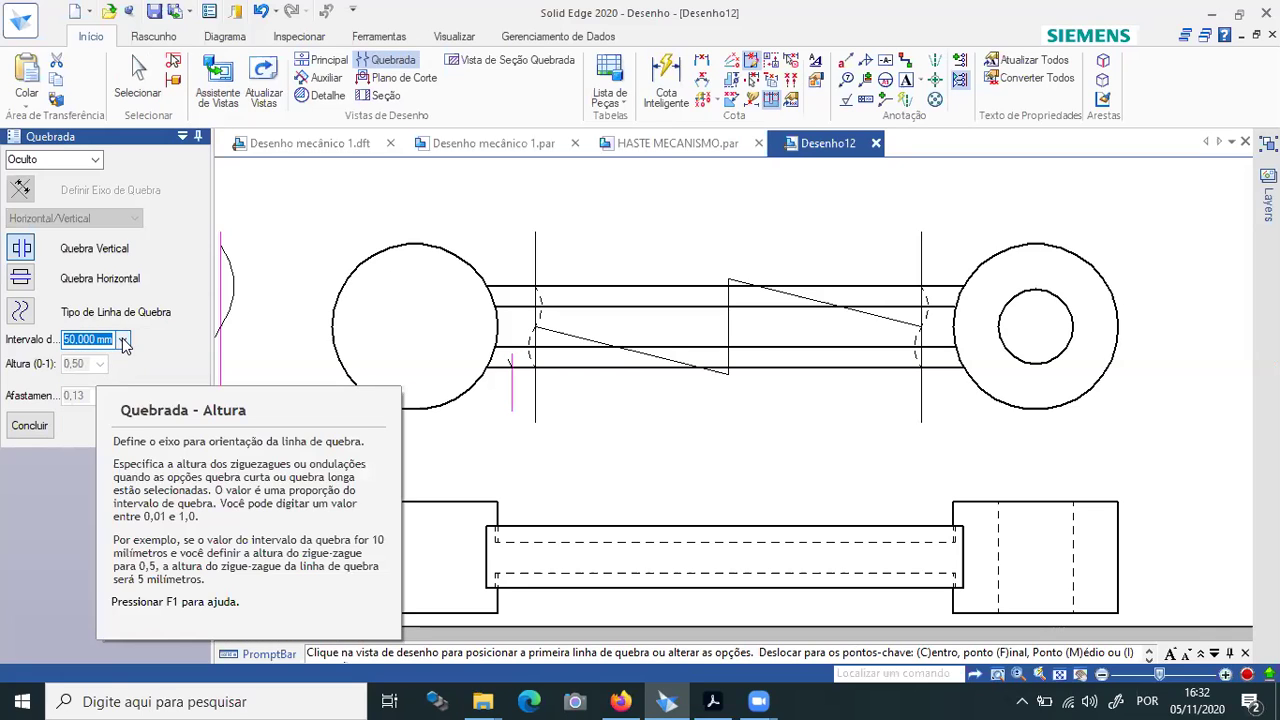
left_click(123, 341)
left_click(94, 356)
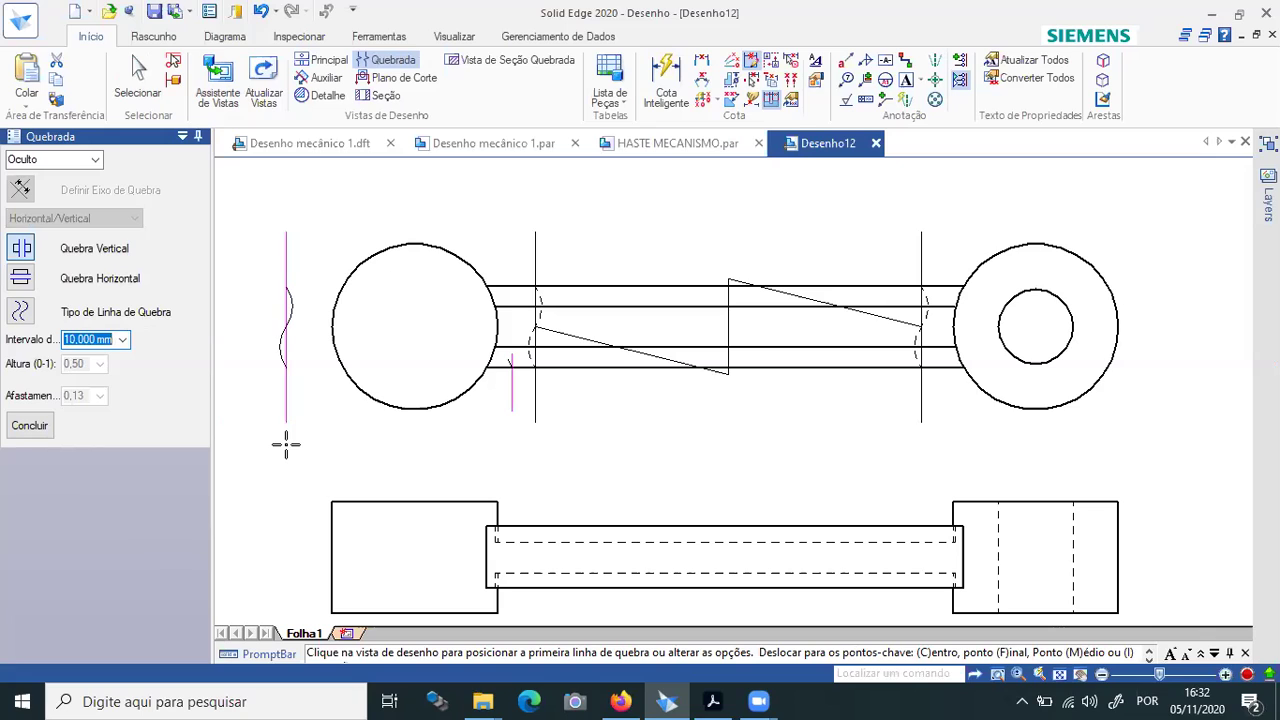
type("5")
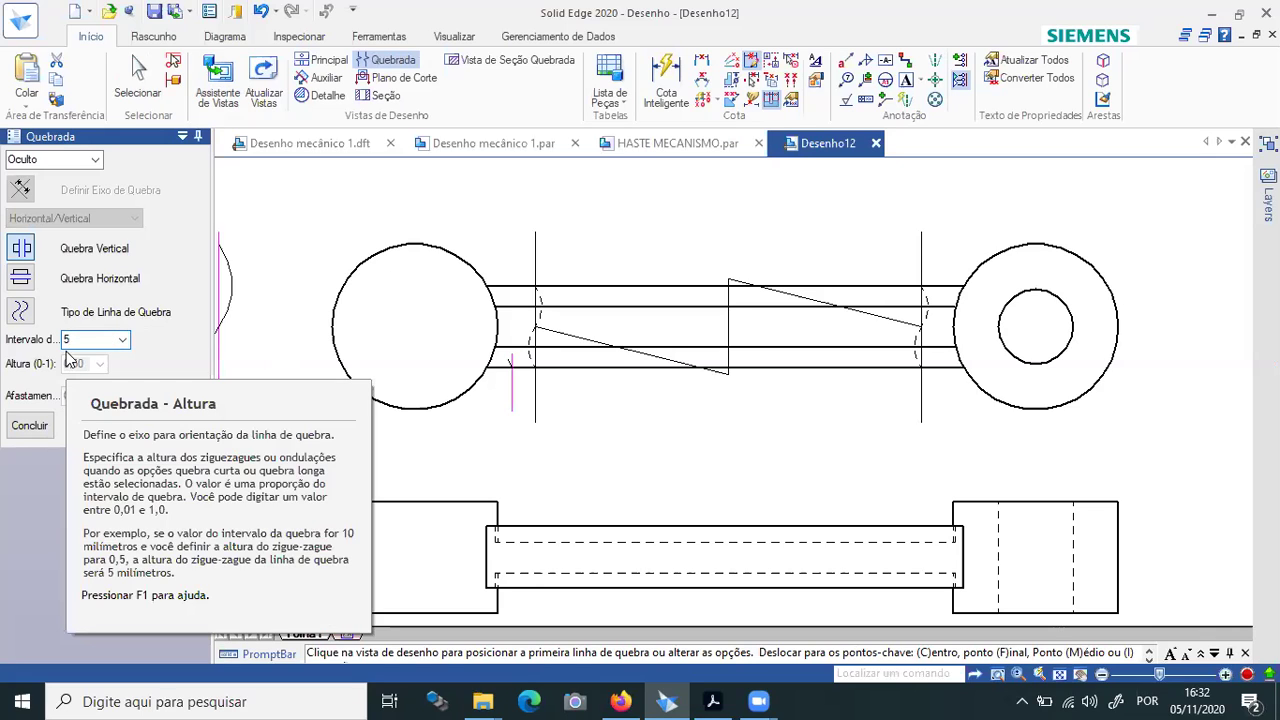
left_click(30, 426)
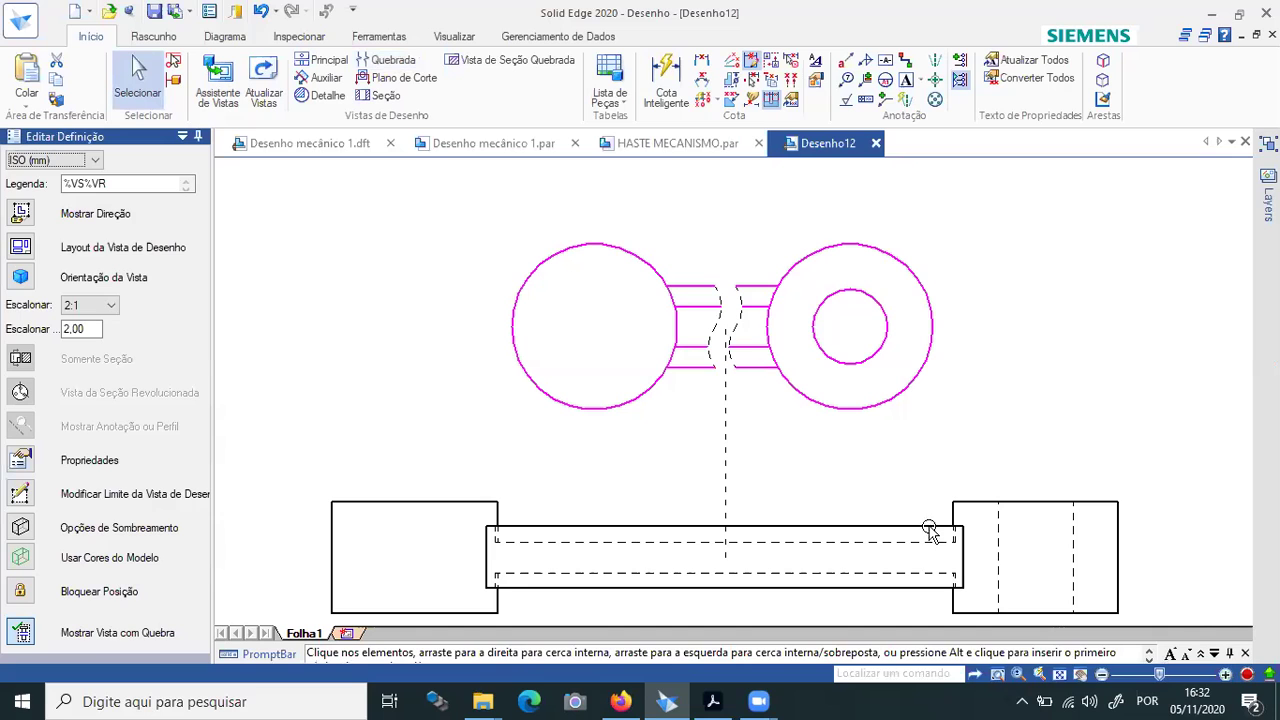
Examine the cylindrical break in the upper view up close and in relation to the whole sheet.
left_click(1060, 675)
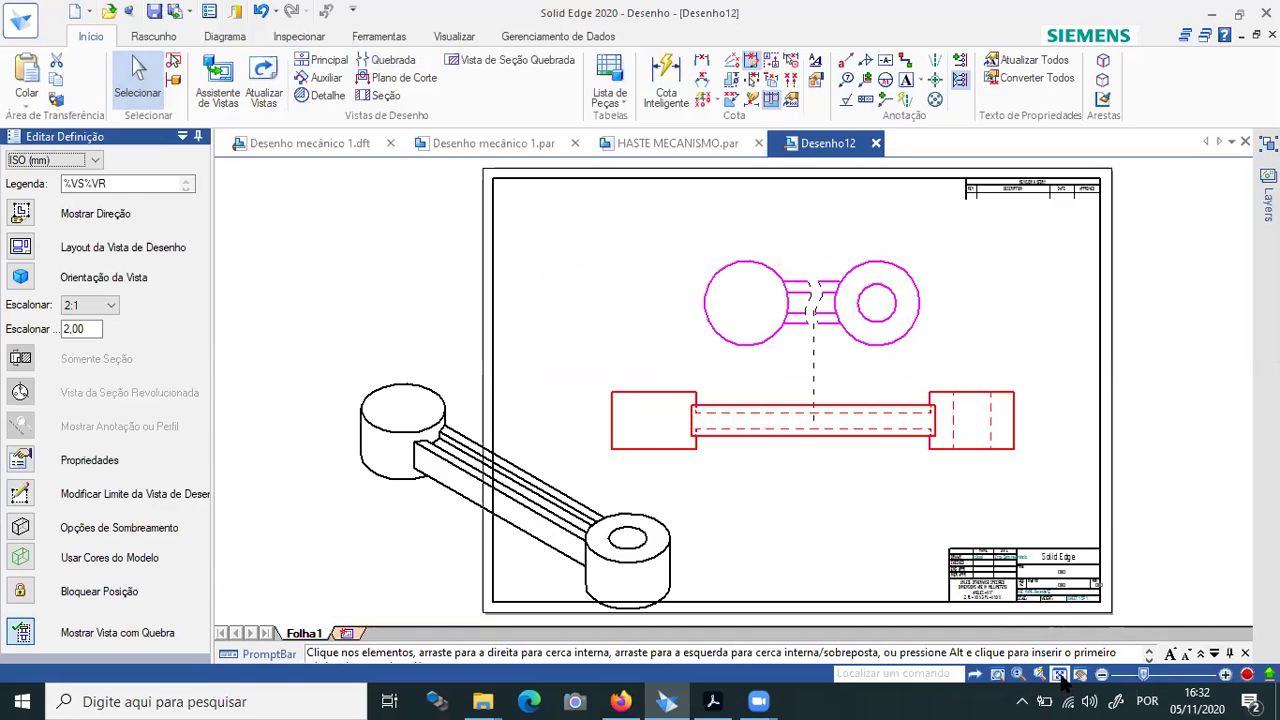
scroll(869, 326, "up", 3)
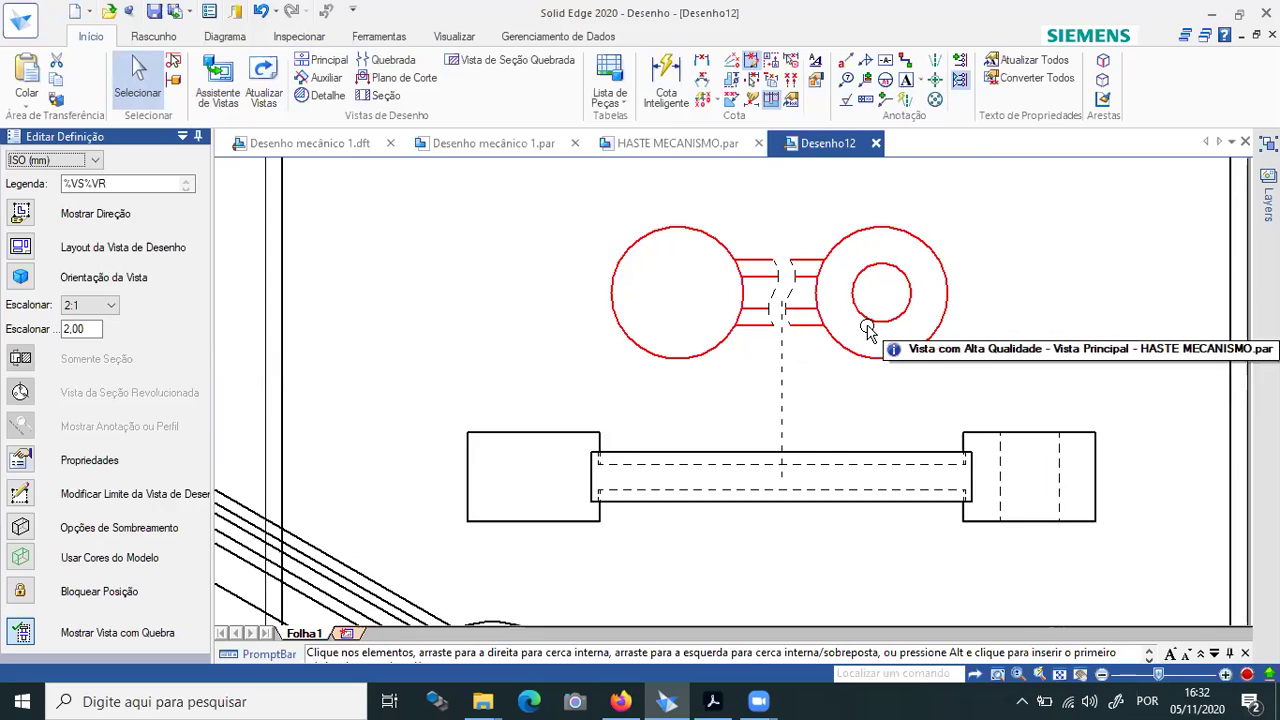
scroll(869, 326, "down", 3)
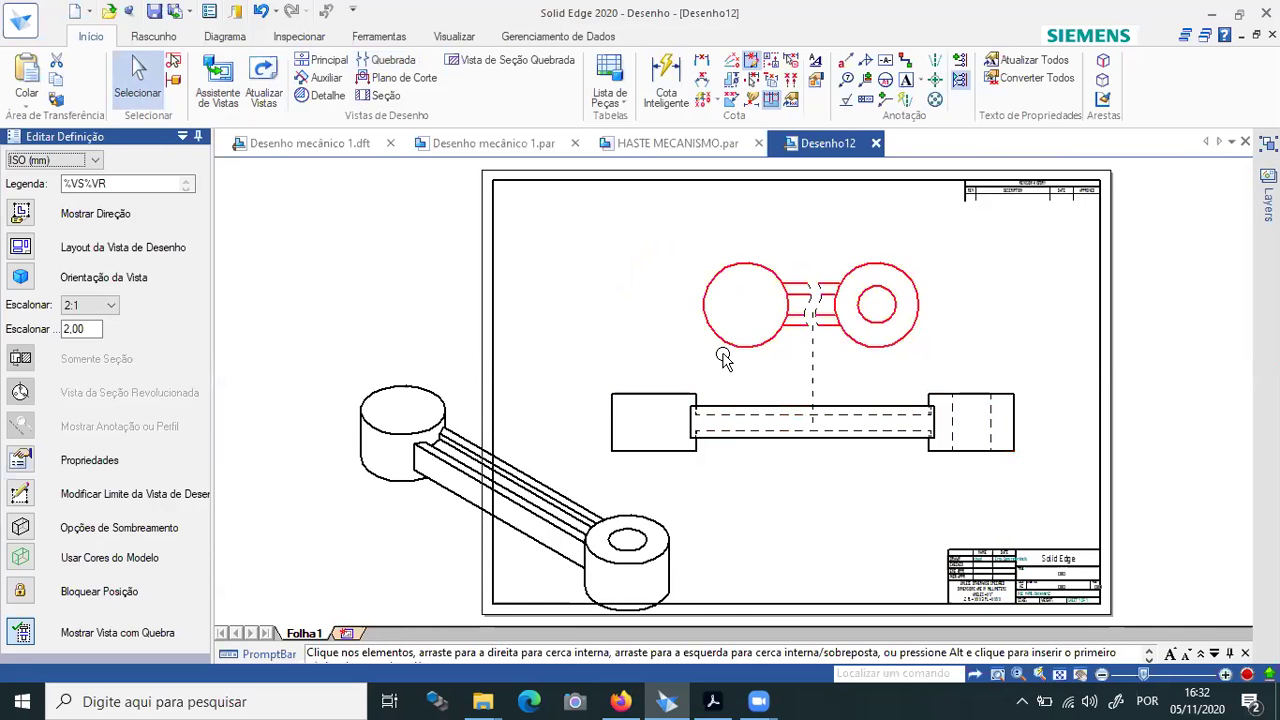
left_click(978, 354)
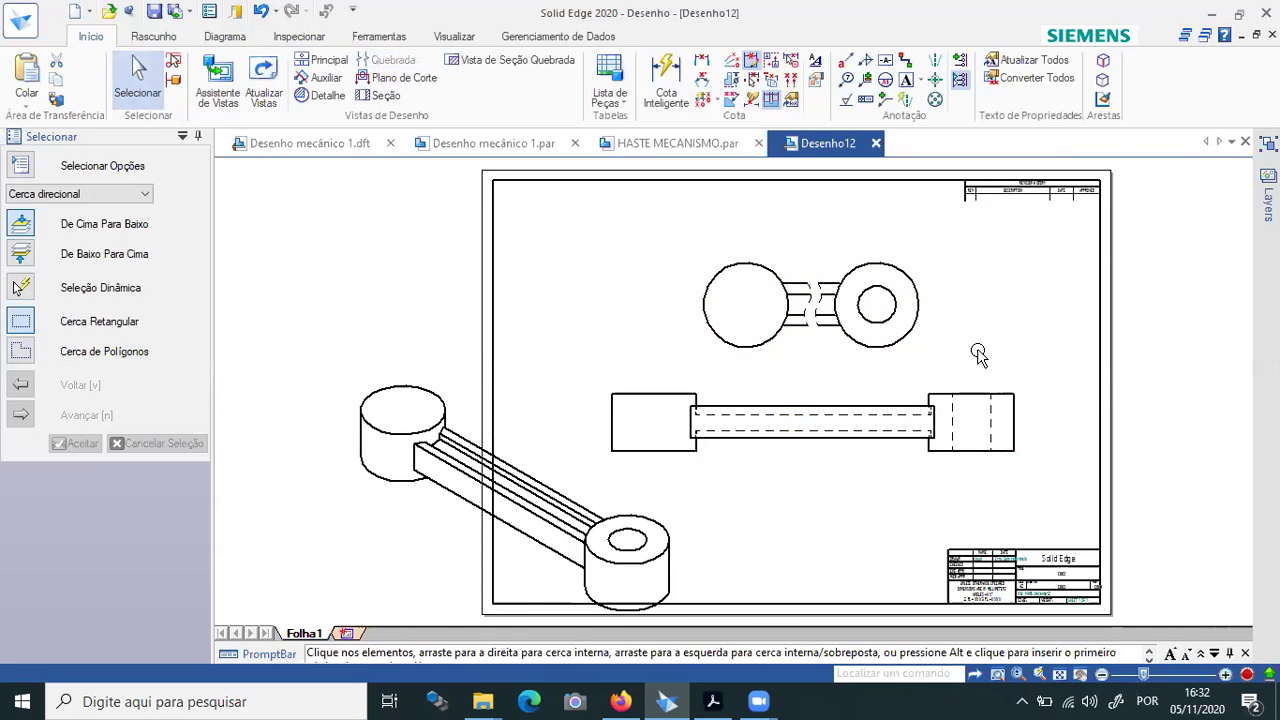
scroll(818, 305, "up", 3)
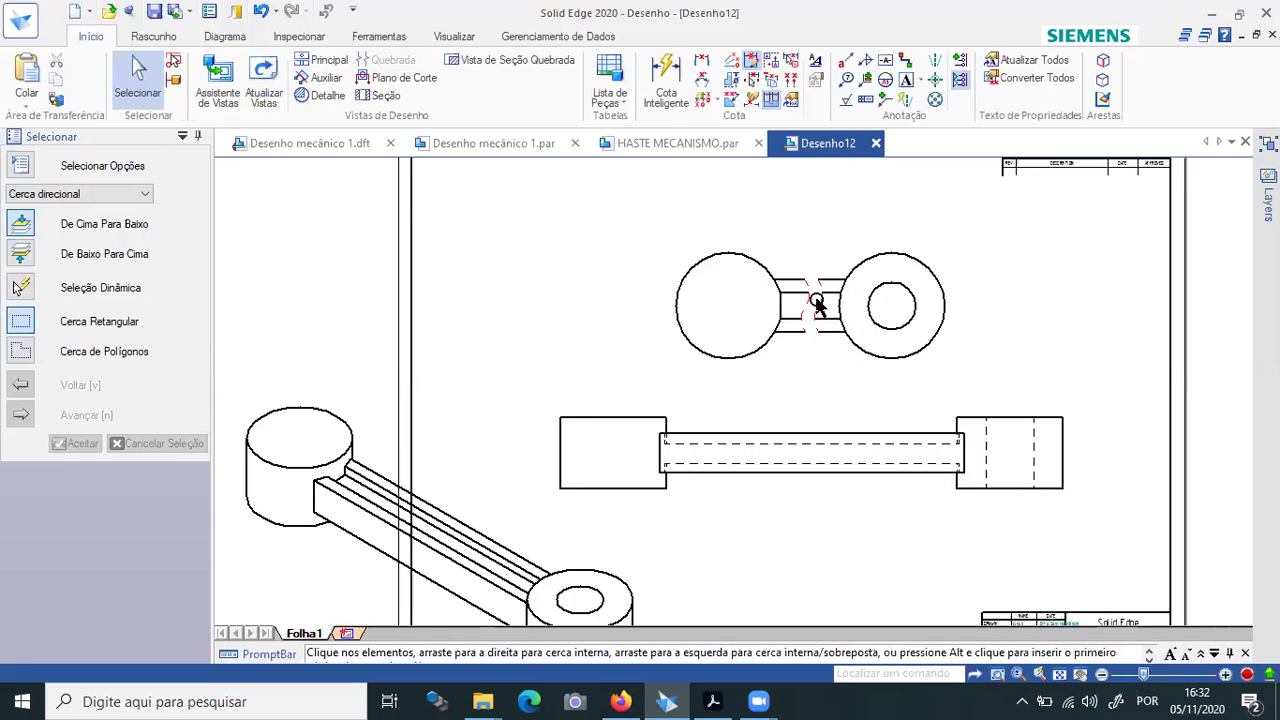
scroll(817, 303, "up", 2)
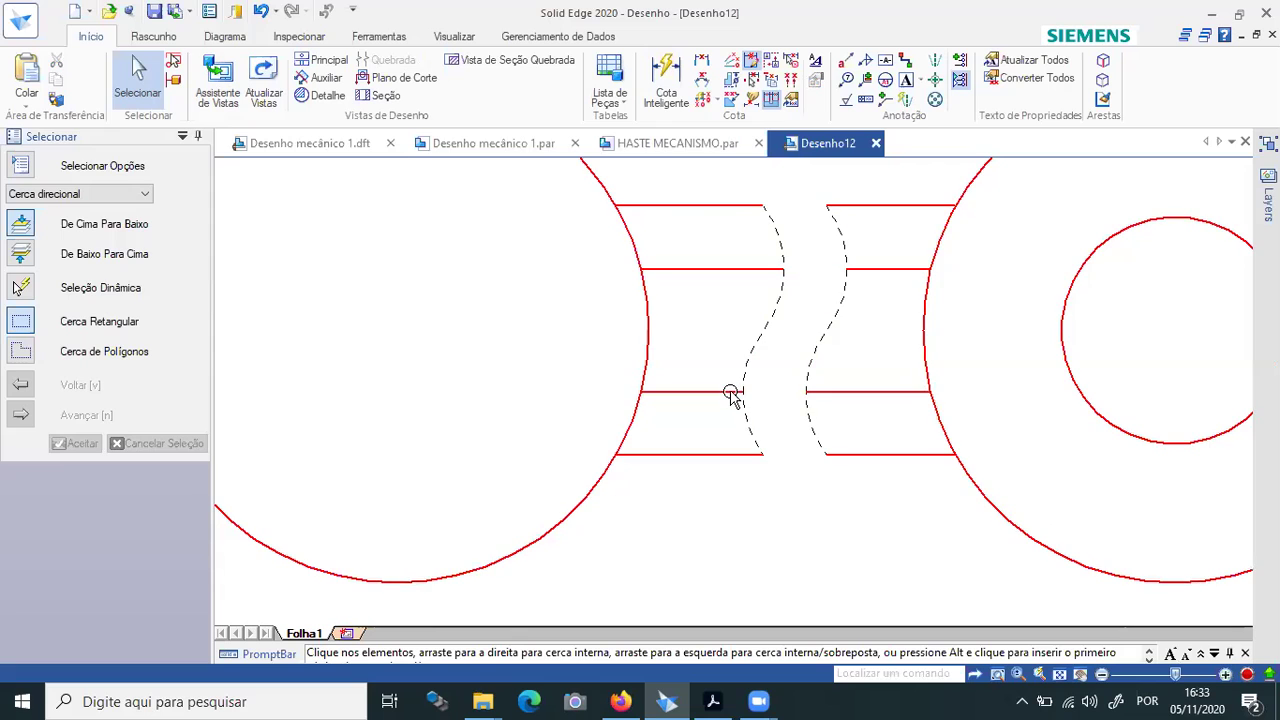
scroll(808, 323, "down", 3)
scroll(808, 325, "down", 2)
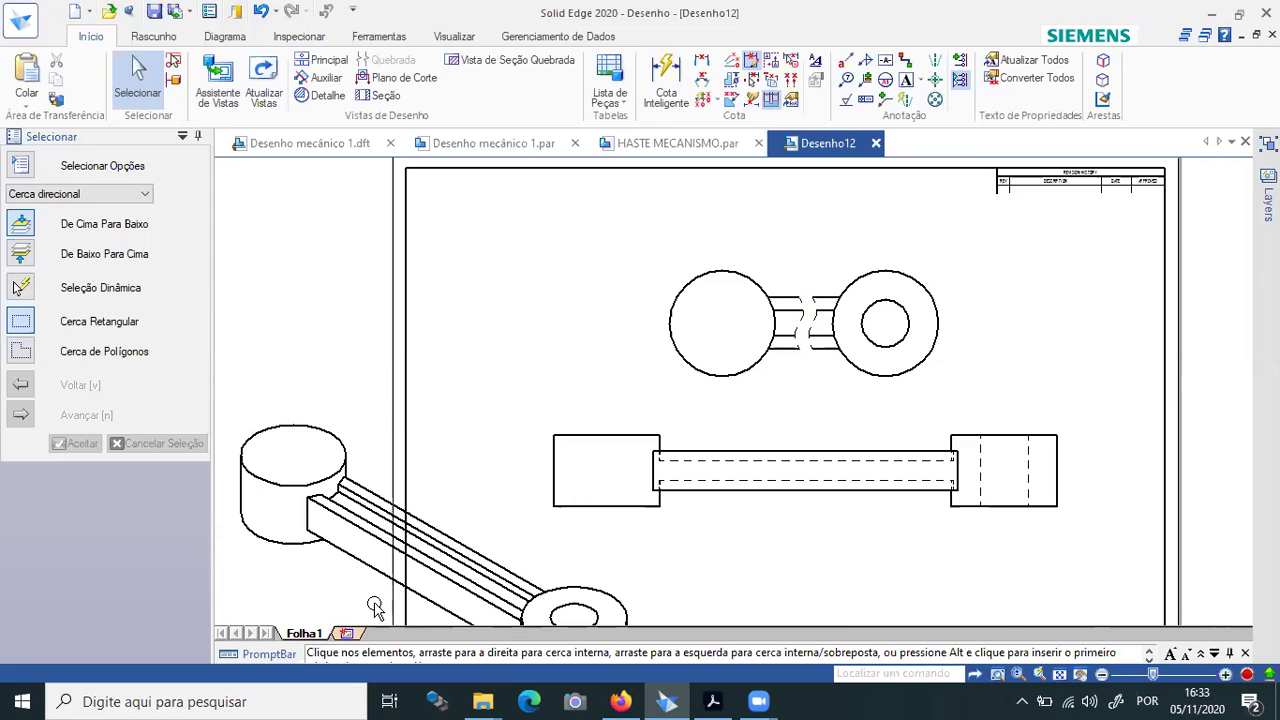
Start a broken view on the isometric view with Usar Eixo de Quebra, defining the break axis along the arm's long front edge.
scroll(375, 608, "up", 3)
scroll(375, 608, "down", 1)
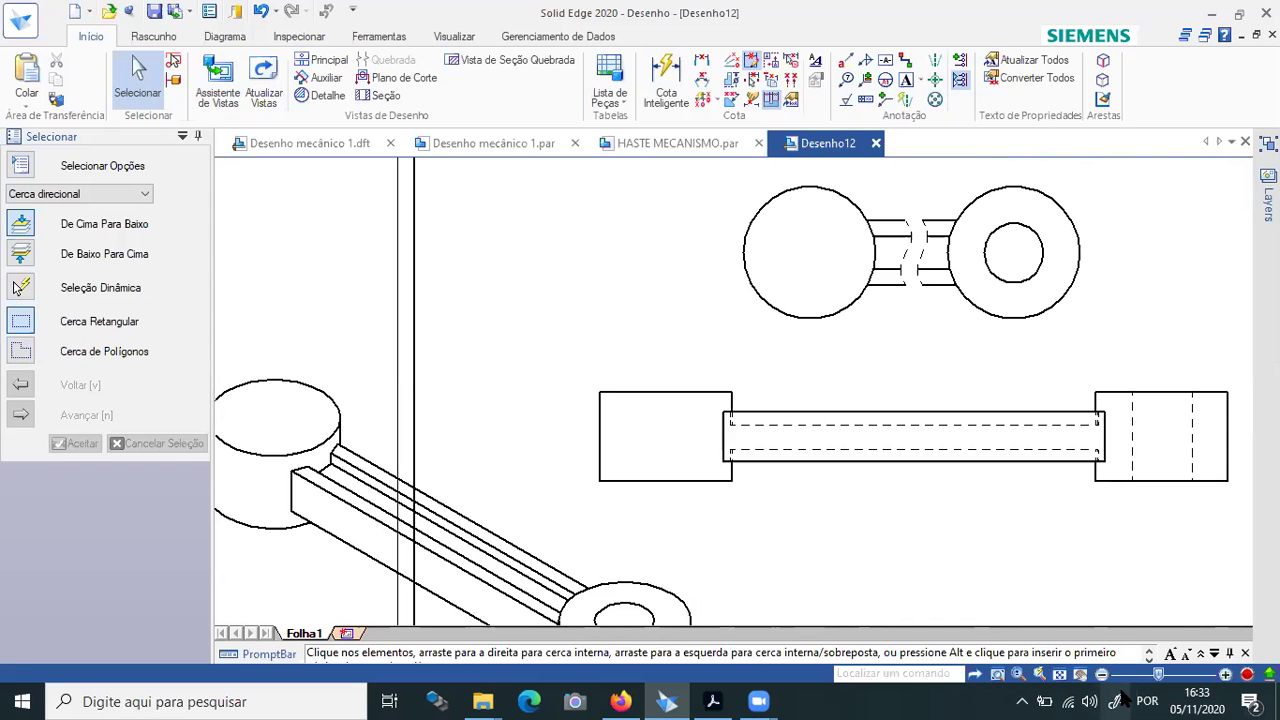
left_click(1080, 673)
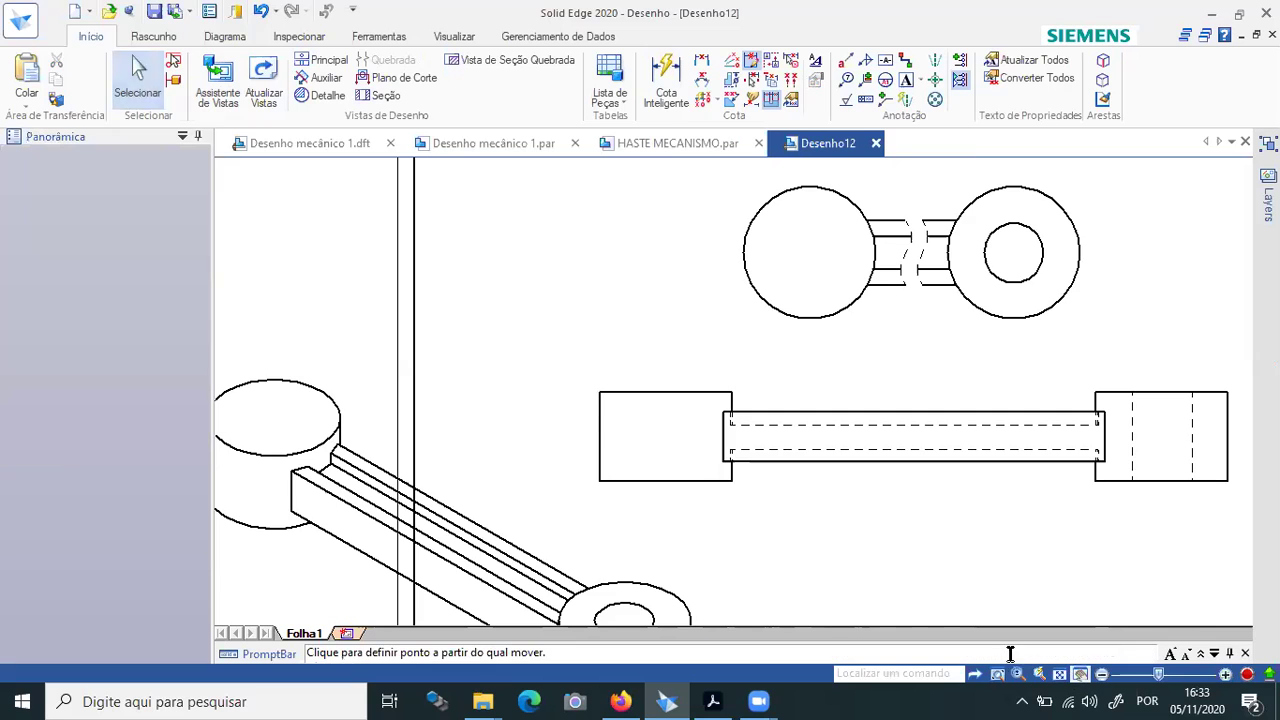
left_click_drag(644, 552, 737, 403)
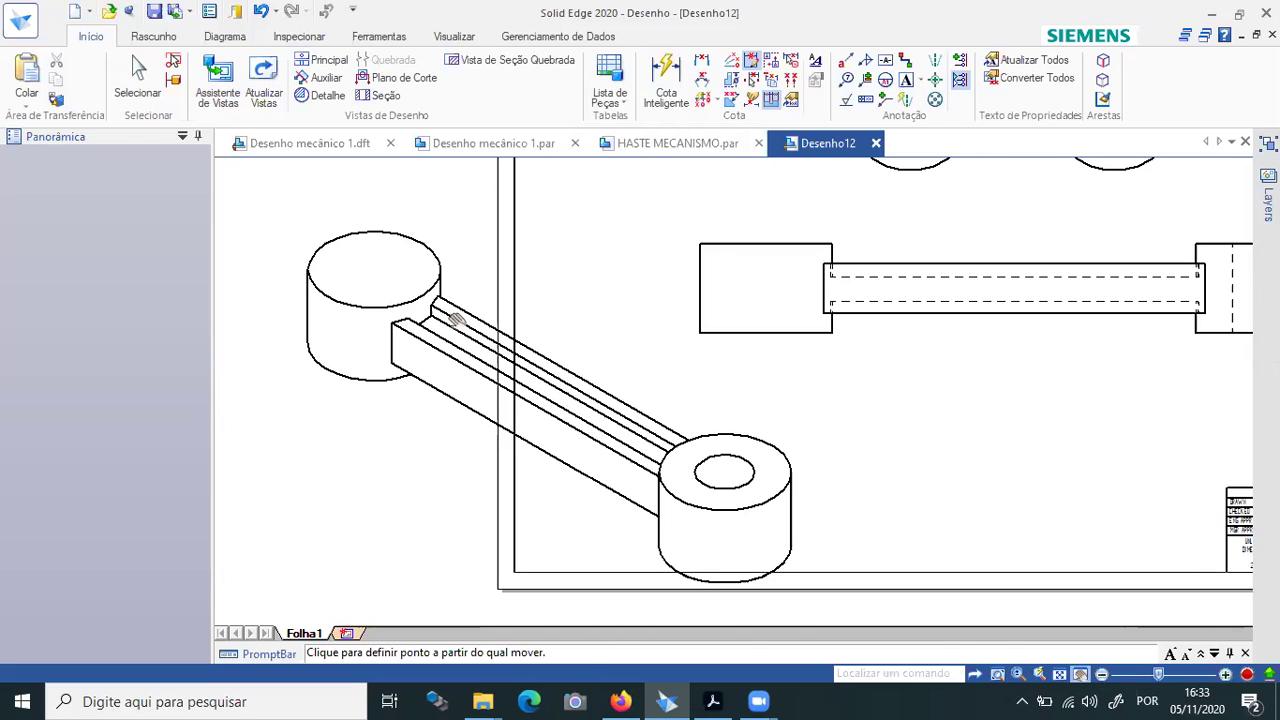
key("Escape")
left_click(446, 308)
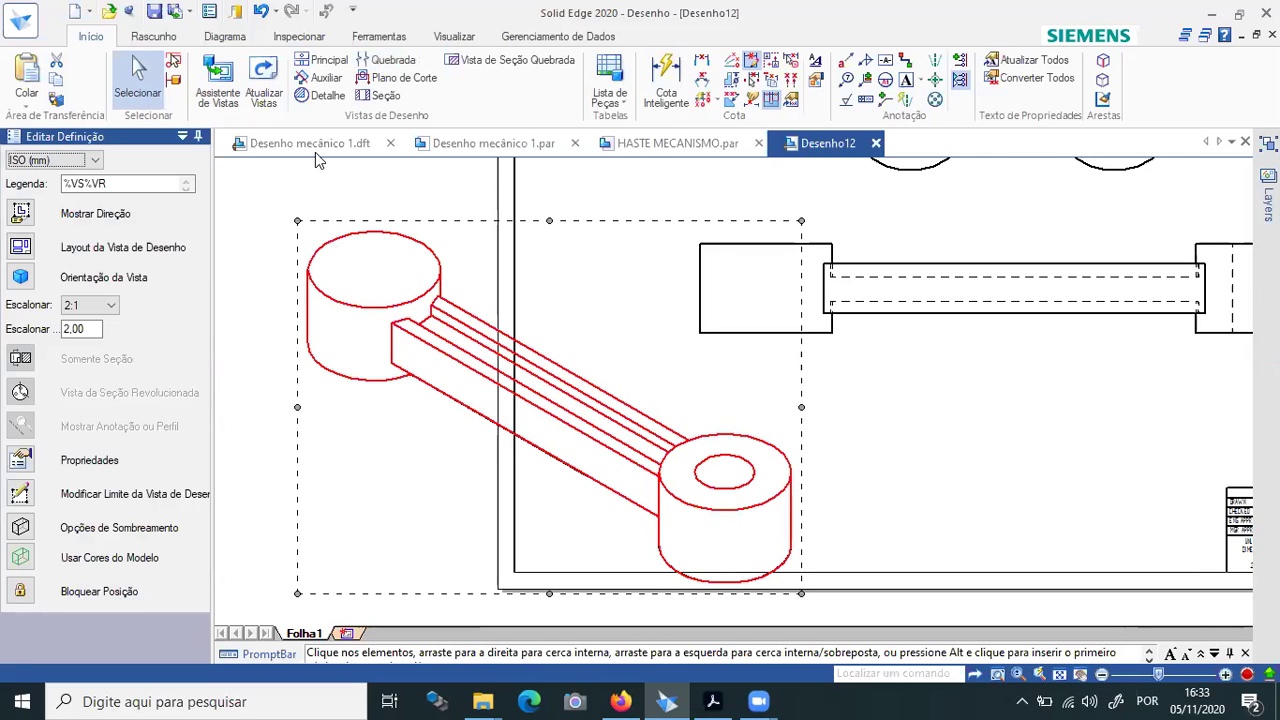
left_click(382, 62)
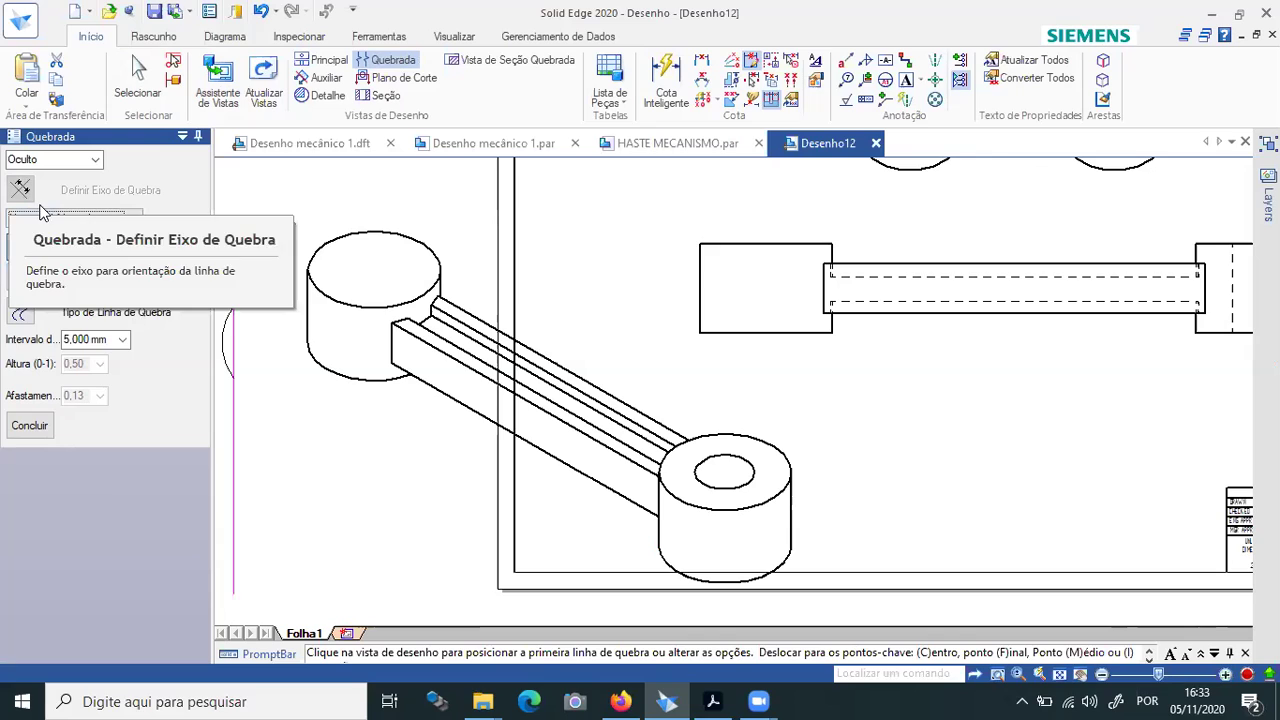
left_click(132, 221)
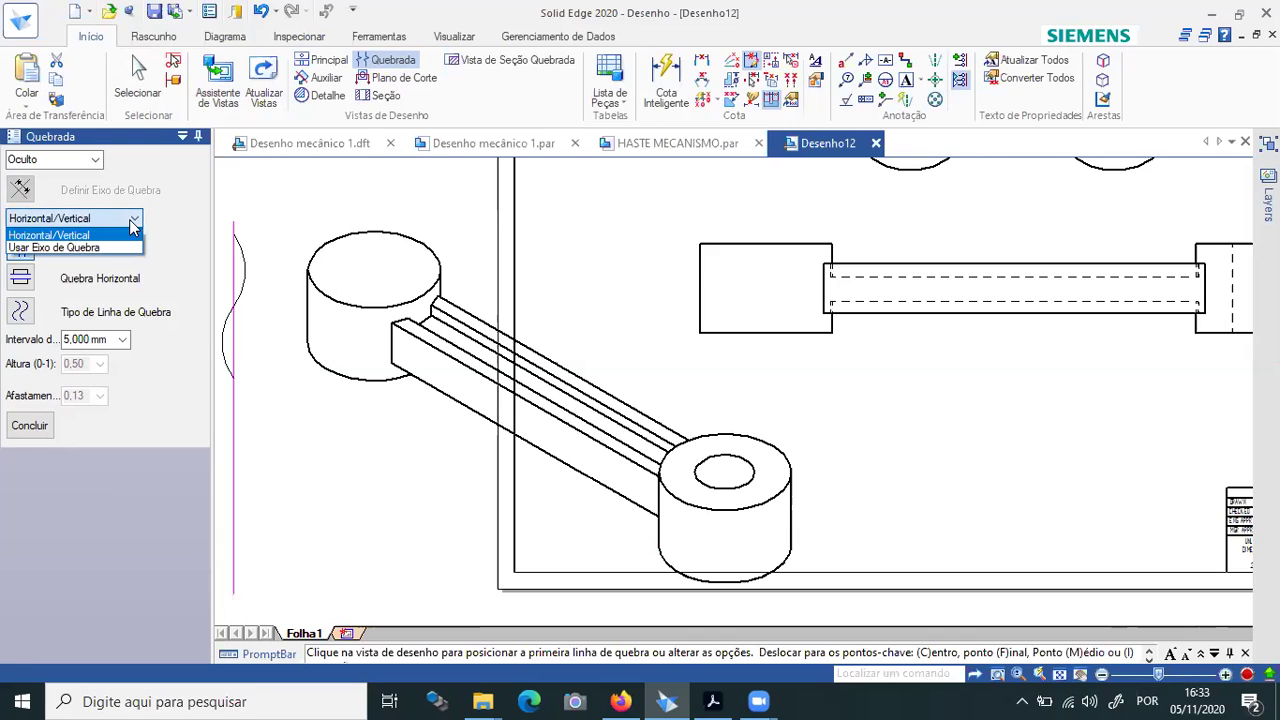
left_click(82, 249)
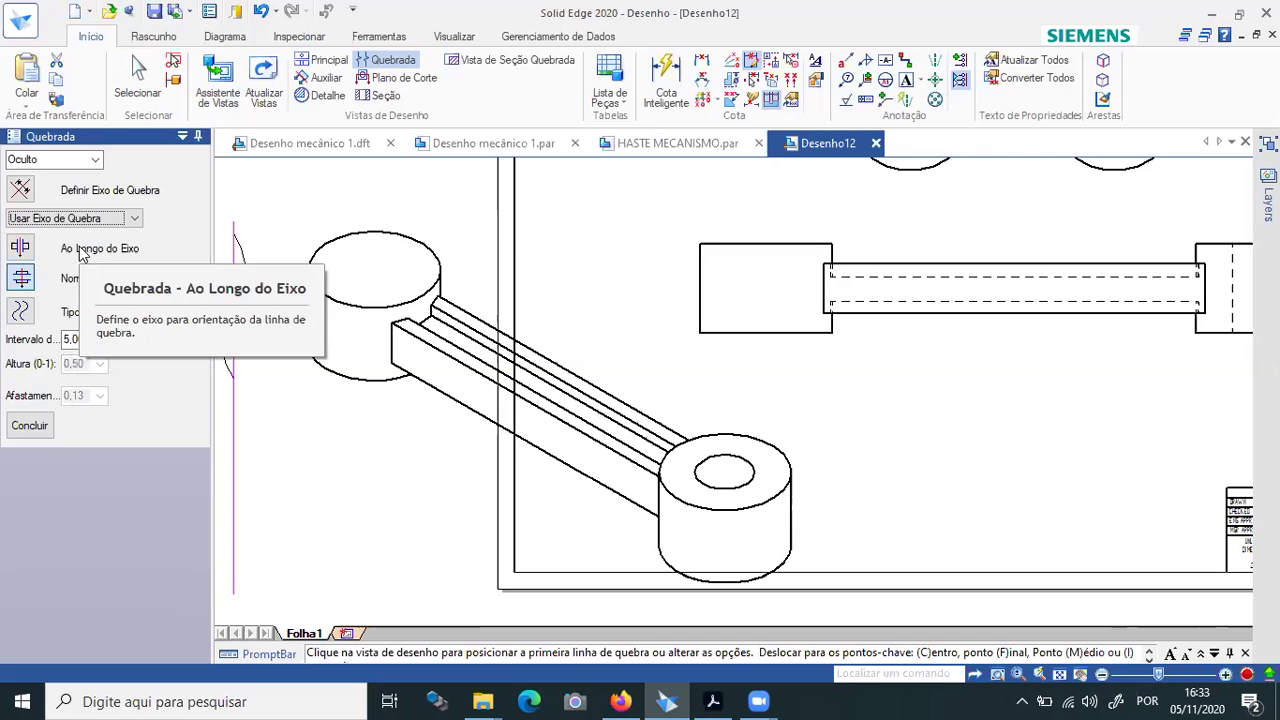
left_click(21, 190)
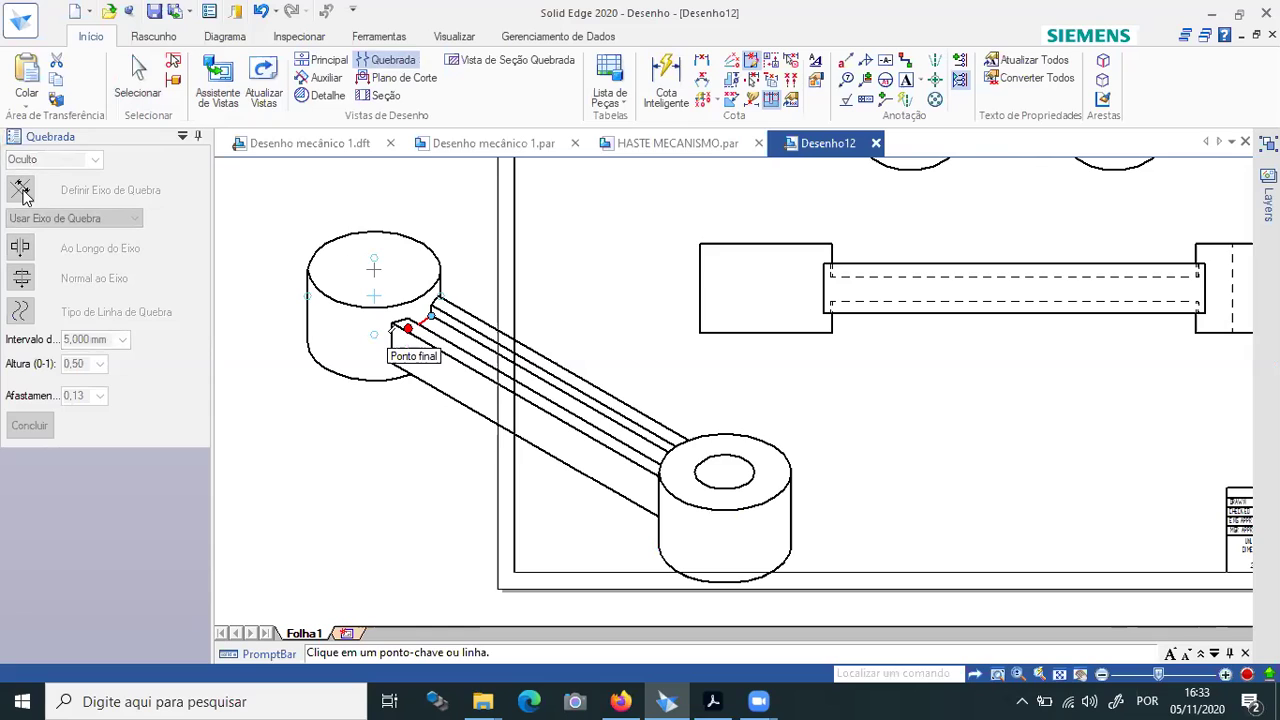
left_click(497, 383)
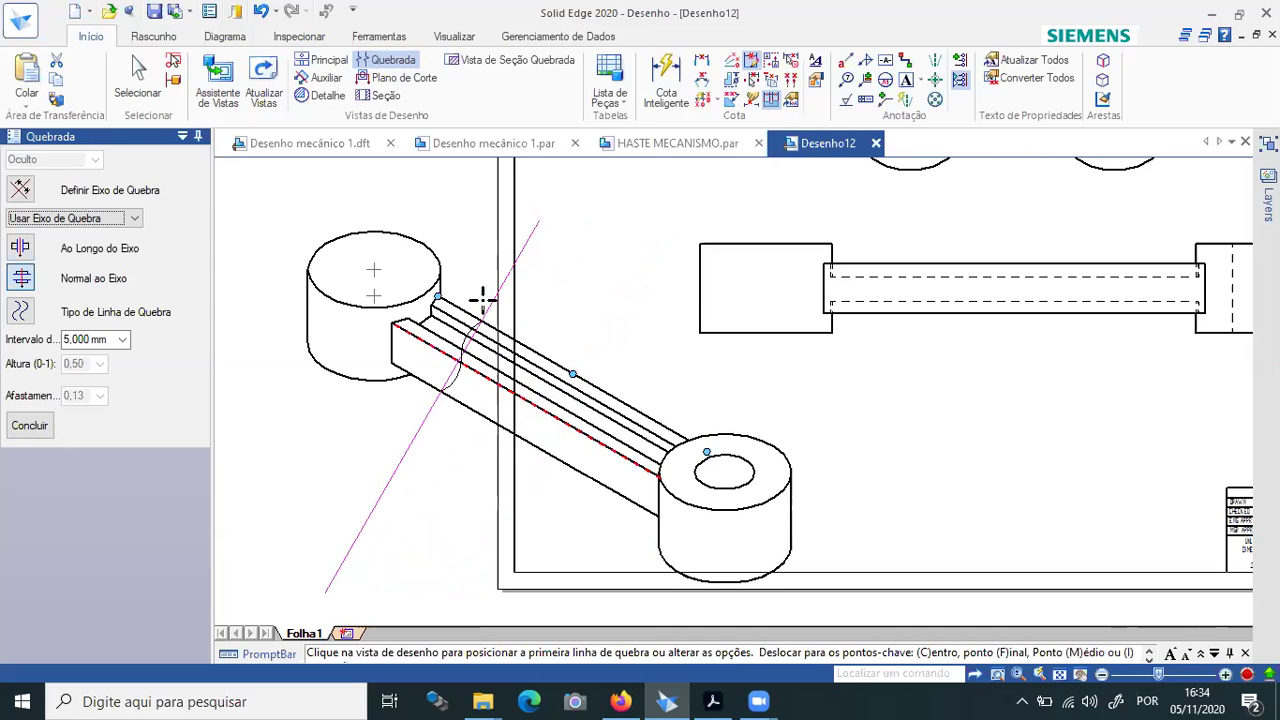
Try the Ao Longo do Eixo orientation, return to Normal ao Eixo, and set the break line type to Quebra Longa.
left_click(22, 249)
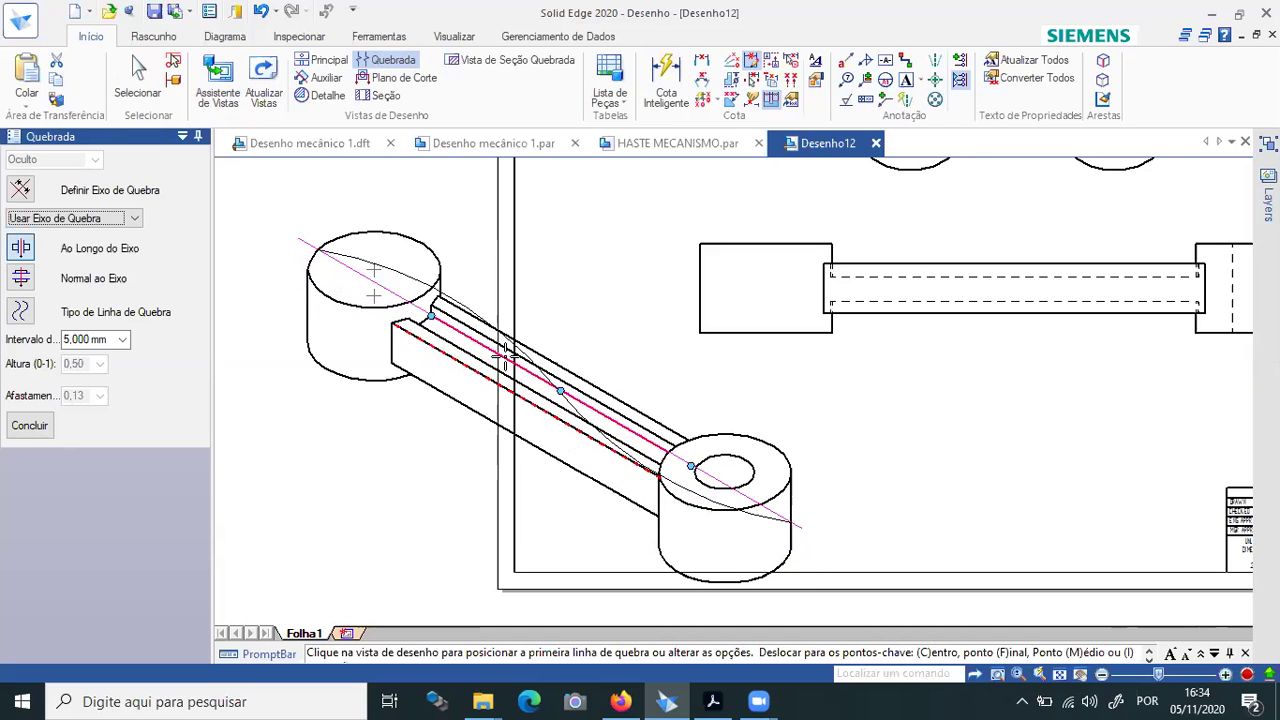
left_click(22, 278)
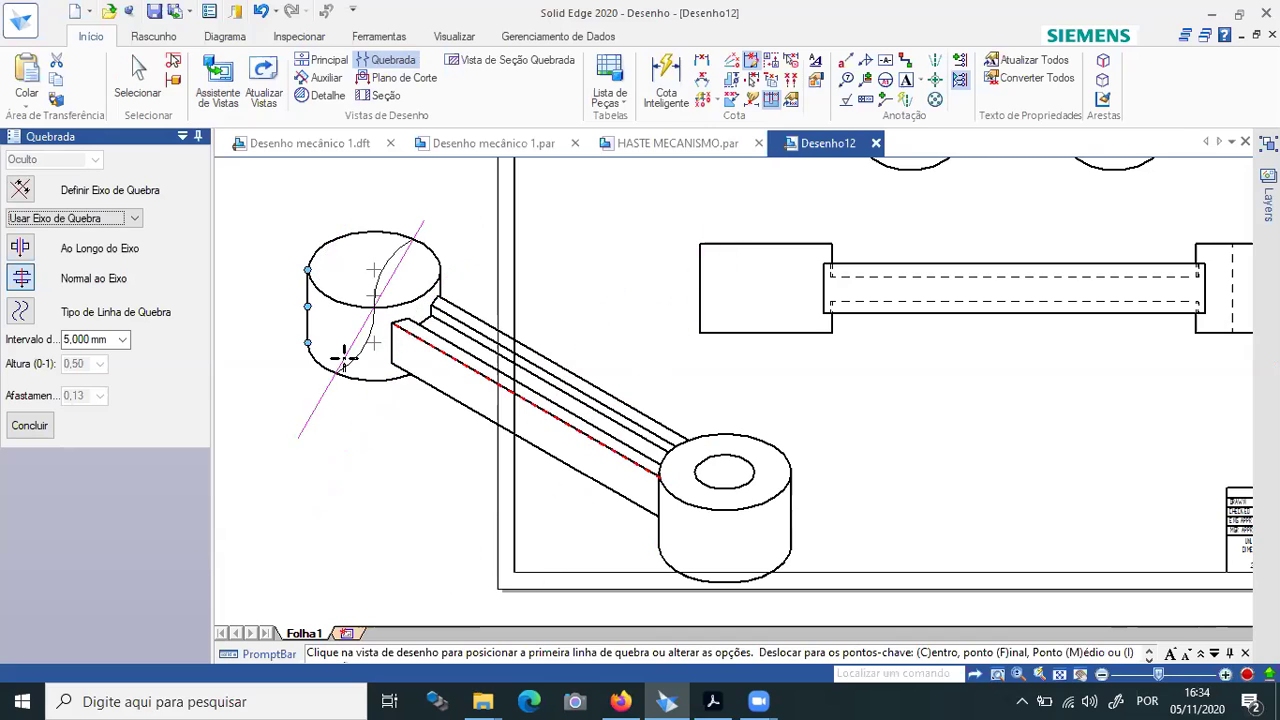
left_click(22, 312)
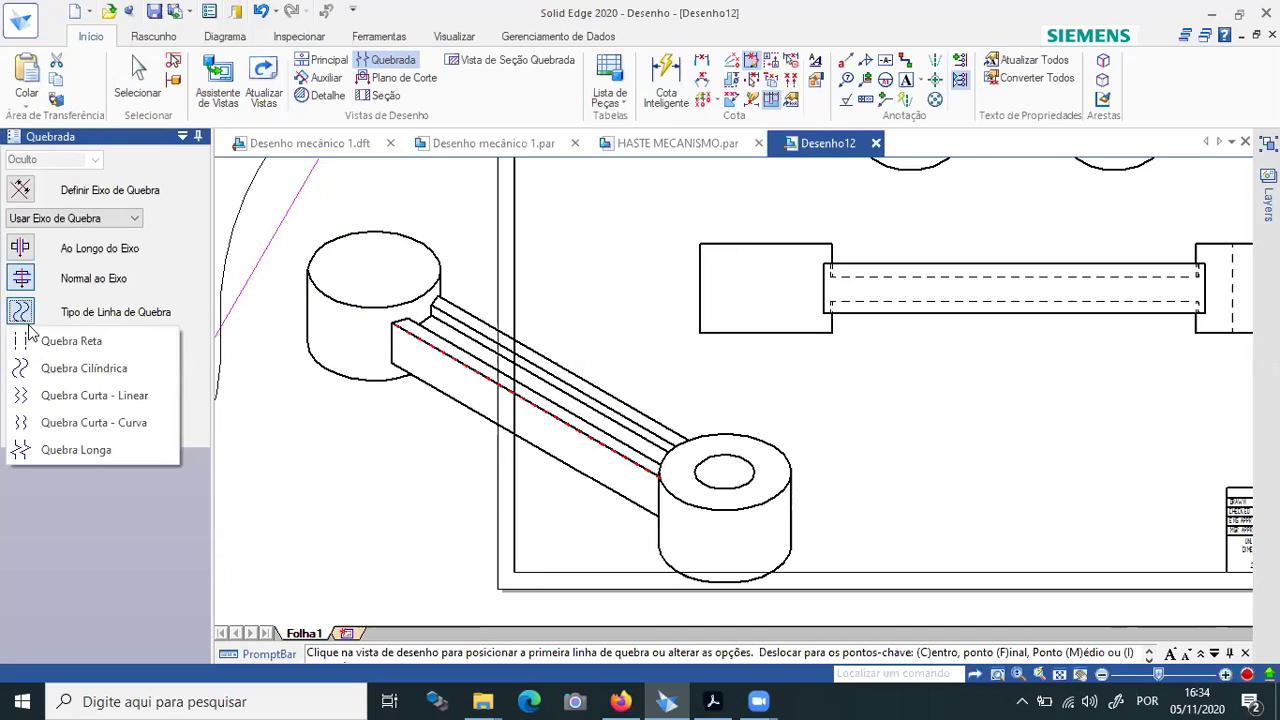
left_click(78, 451)
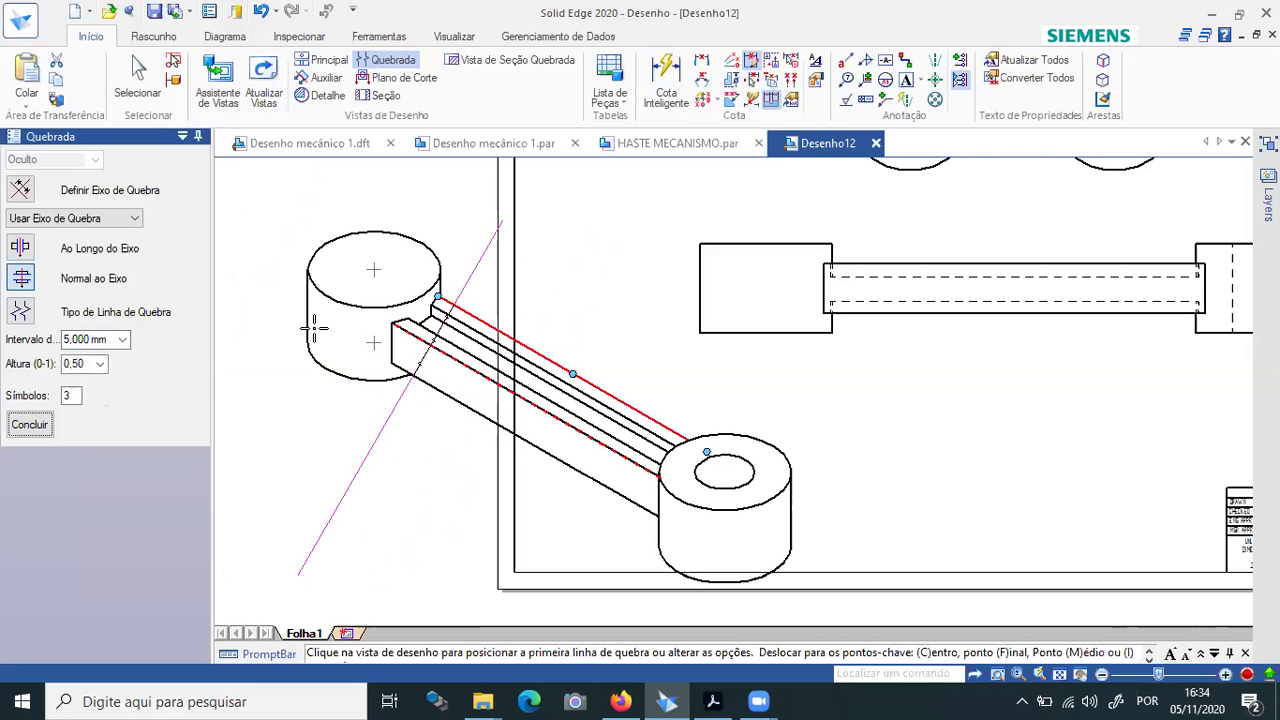
left_click(26, 315)
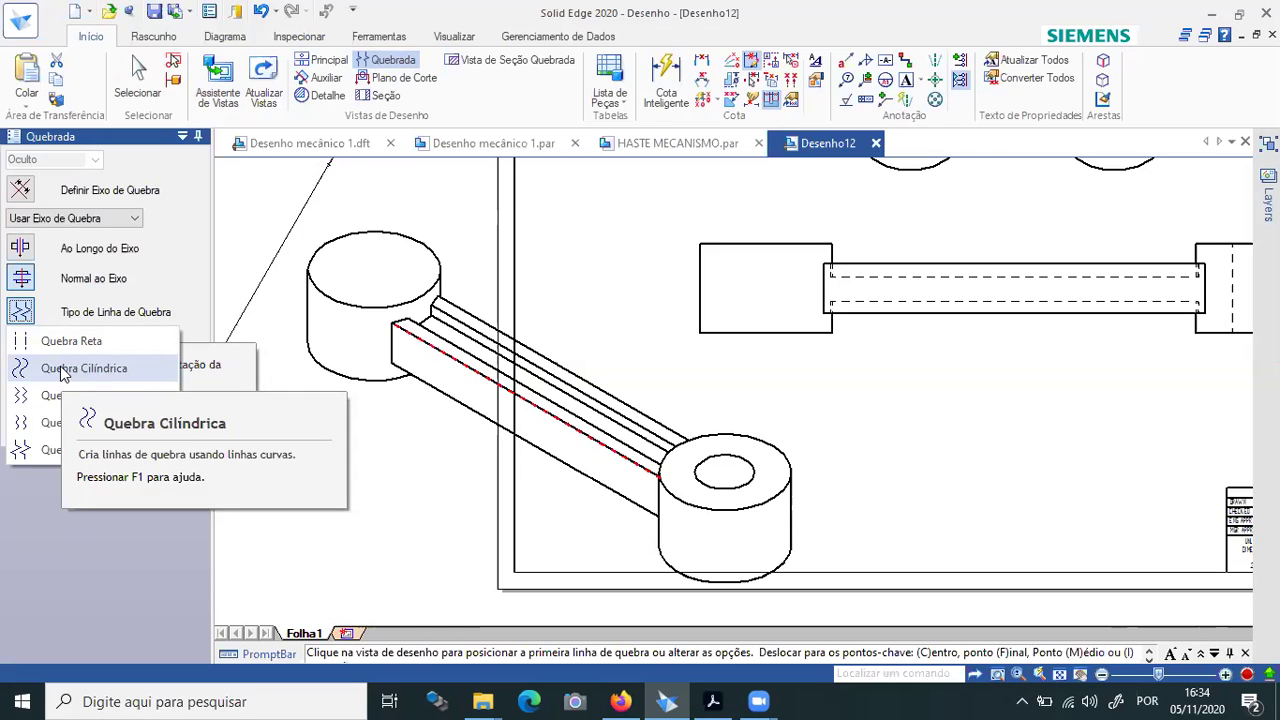
left_click(48, 452)
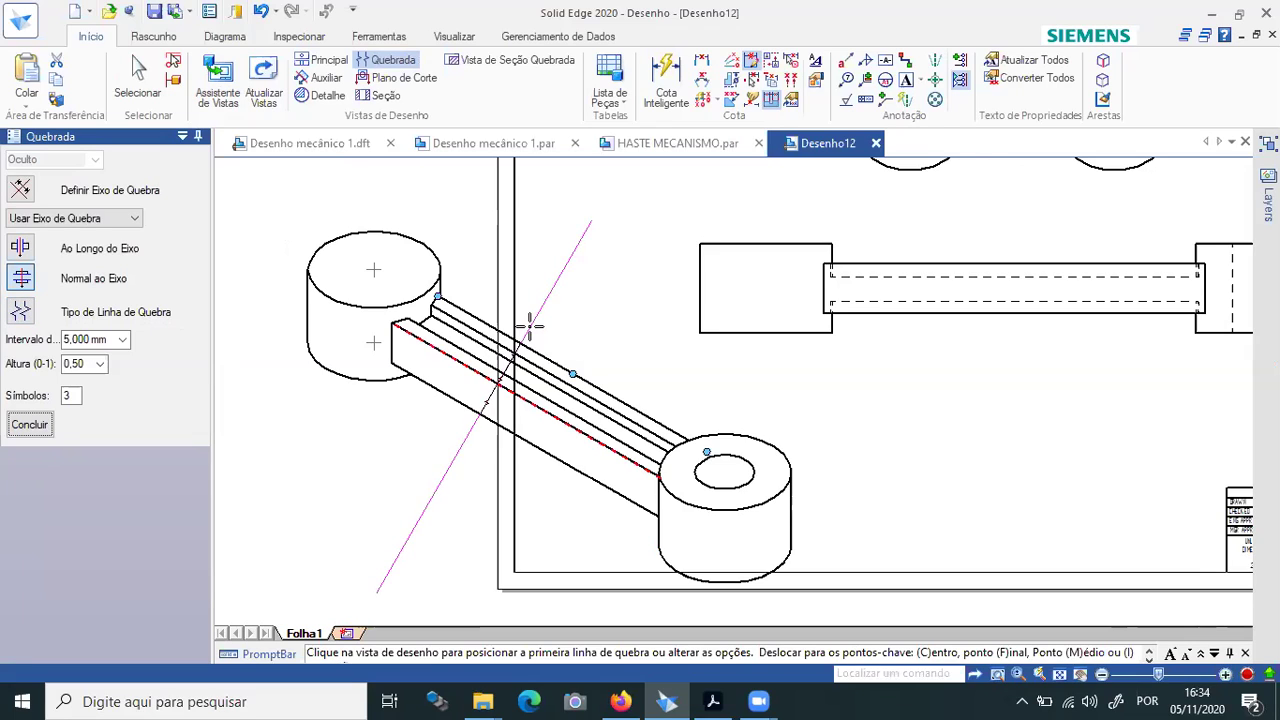
Place two break lines across the isometric view's arm, one near each cylinder, and finish the break with a 10 mm gap.
left_click(477, 293)
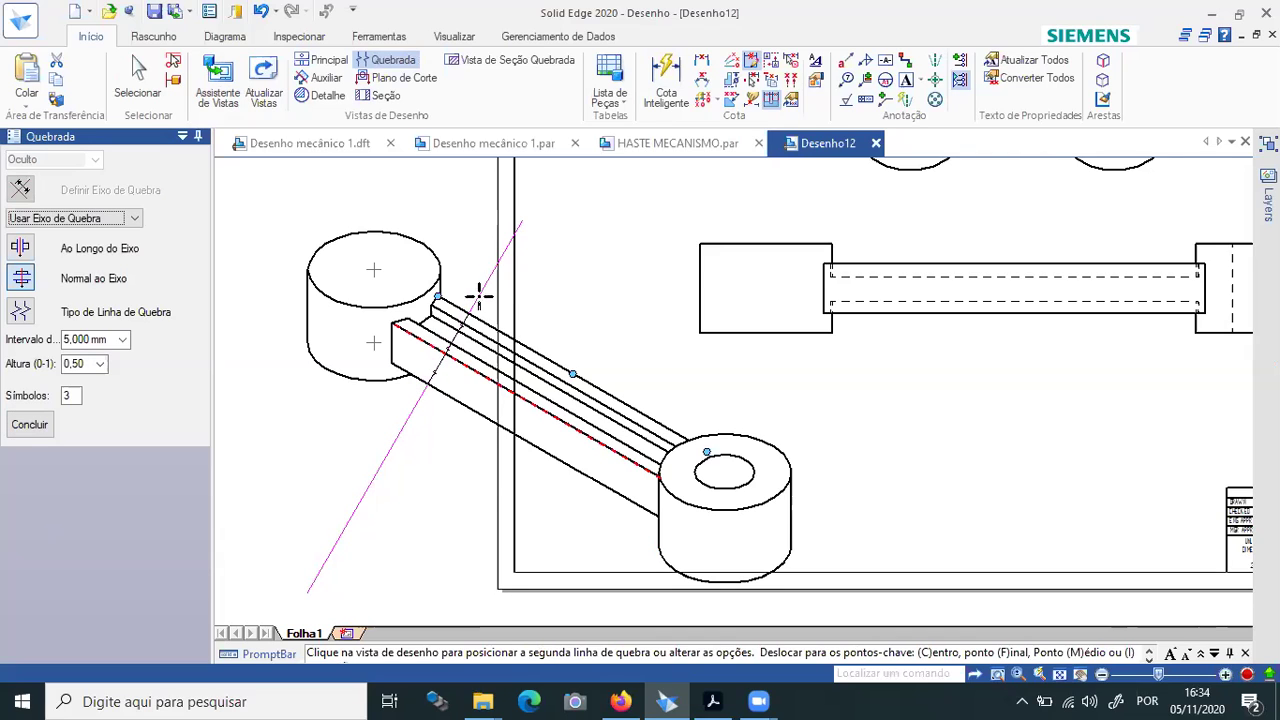
left_click(674, 382)
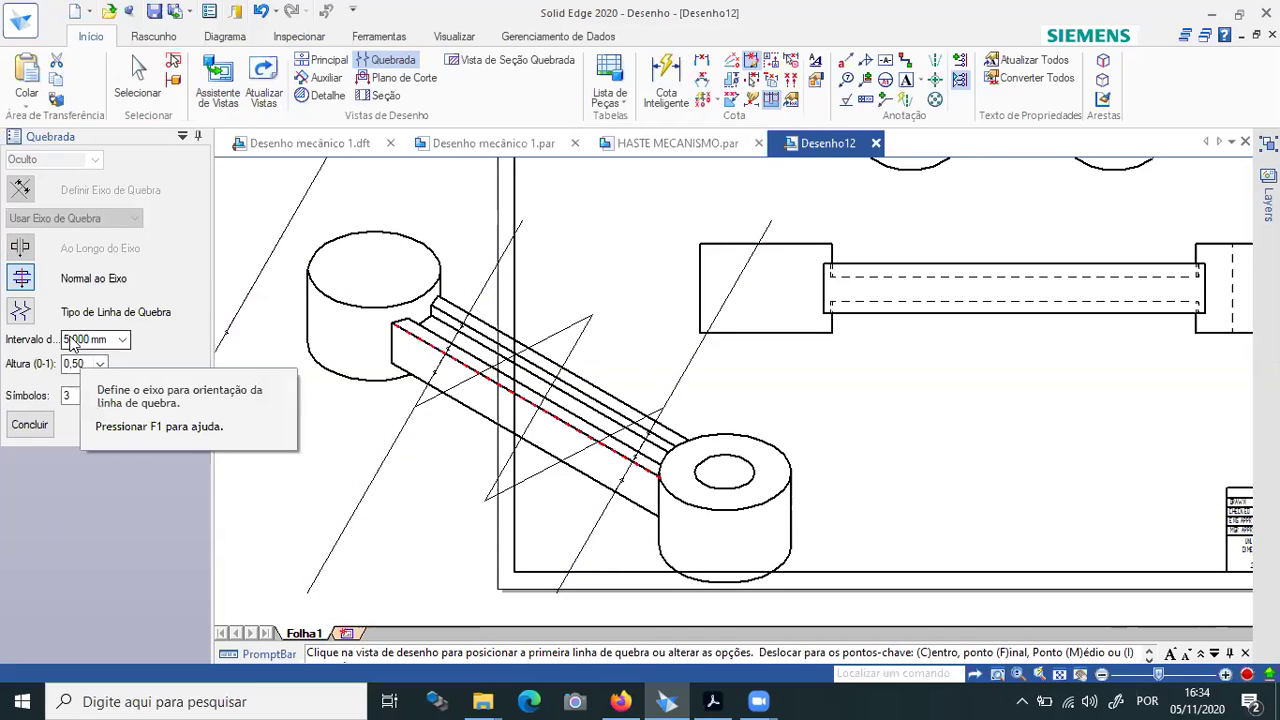
left_click(123, 340)
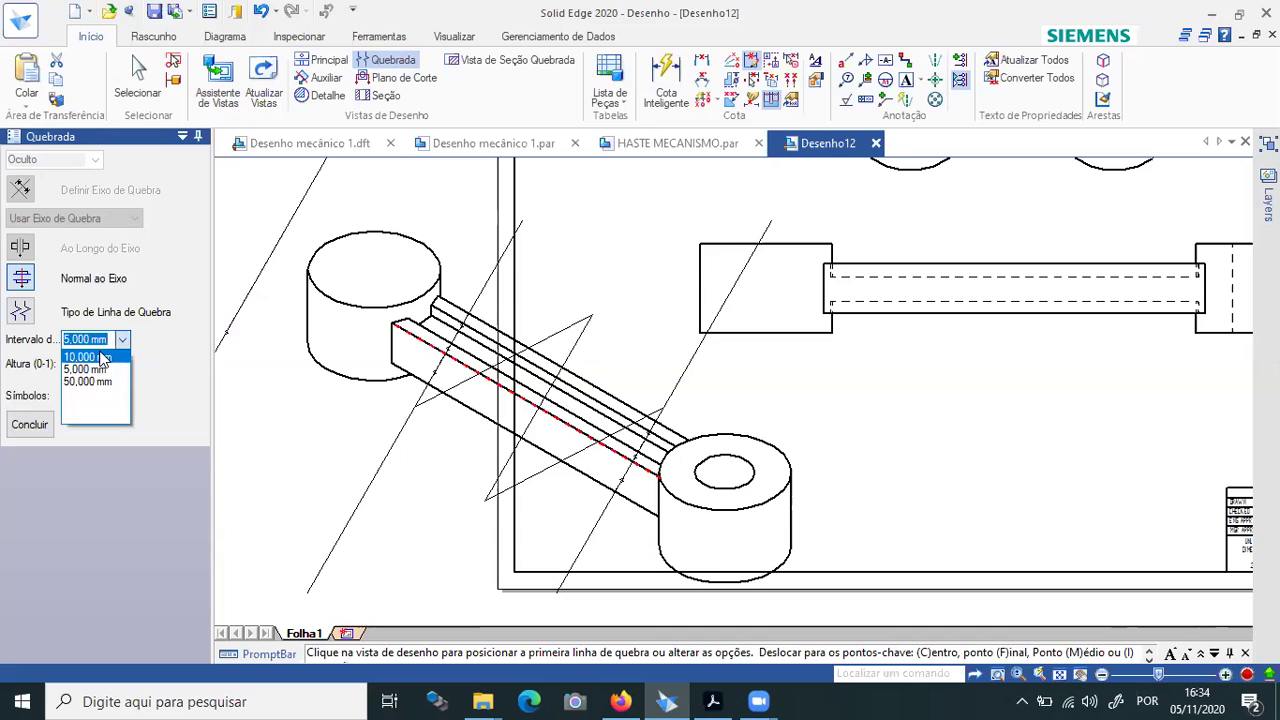
left_click(100, 357)
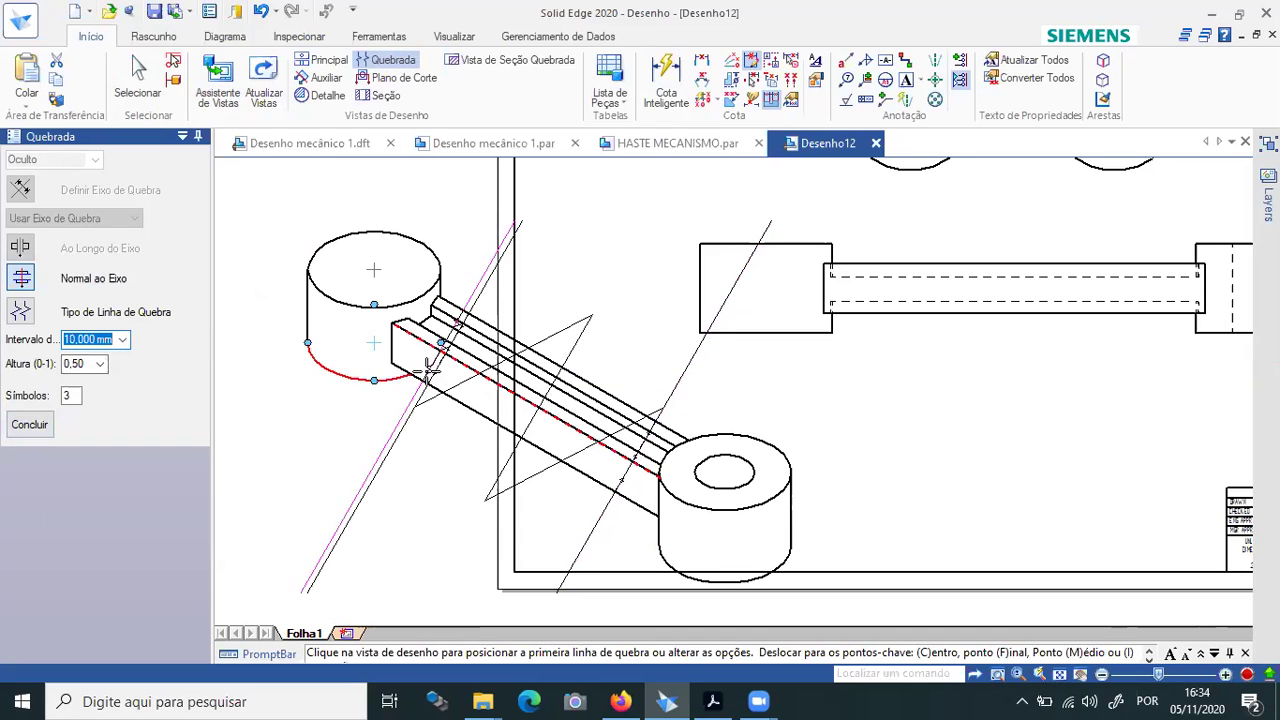
left_click(29, 424)
Examine the long break lines on the isometric view's shortened arm.
left_click(386, 391)
scroll(414, 334, "up", 3)
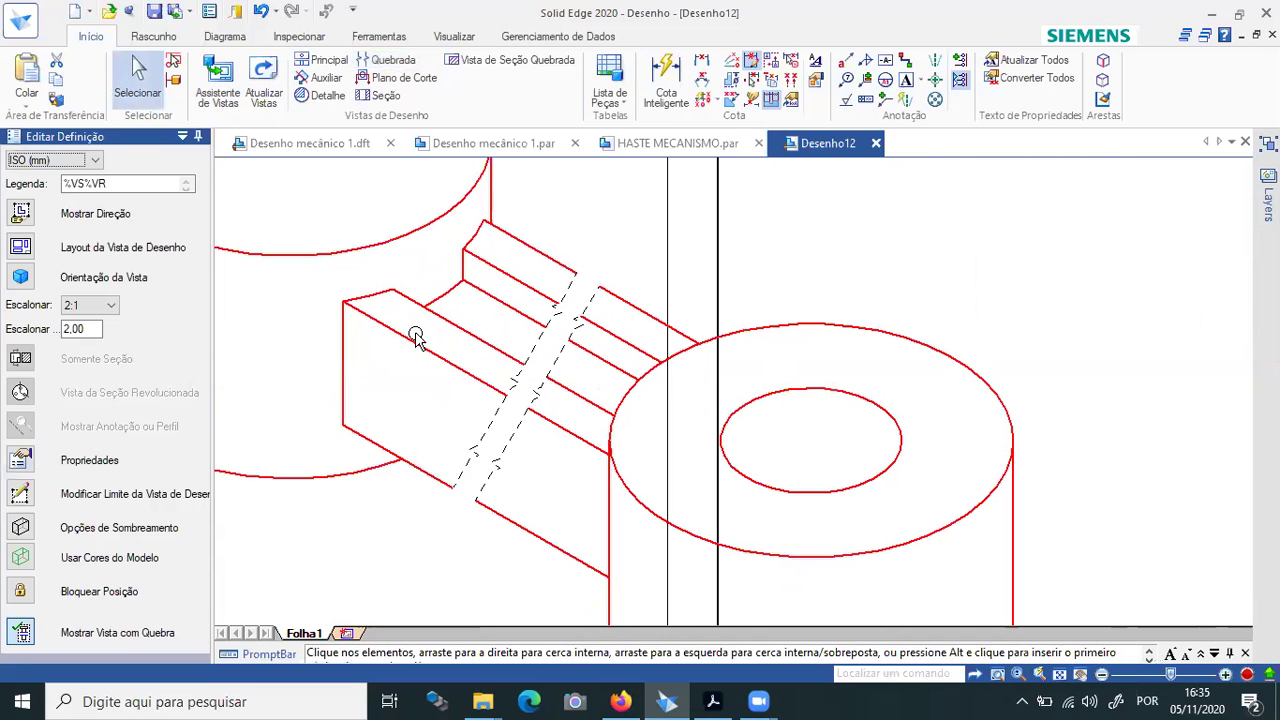
scroll(543, 372, "up", 2)
scroll(545, 374, "down", 2)
scroll(545, 375, "down", 1)
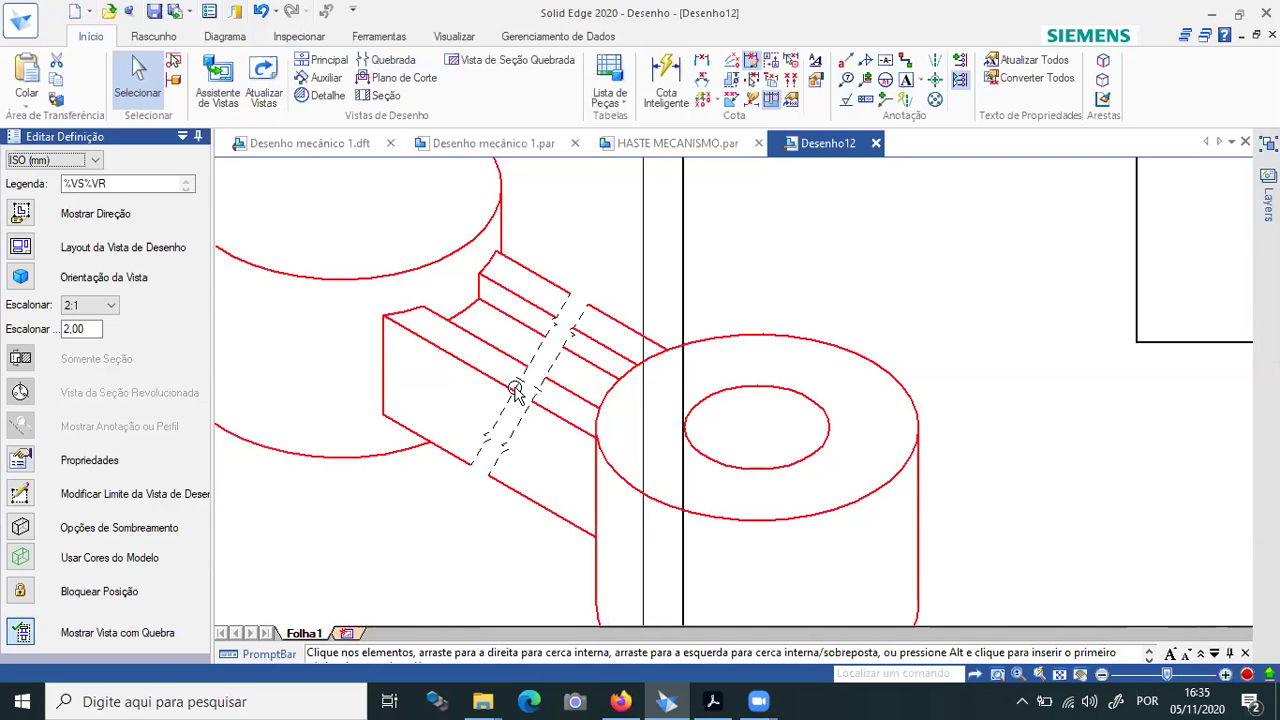
scroll(486, 434, "down", 1)
scroll(452, 533, "up", 2)
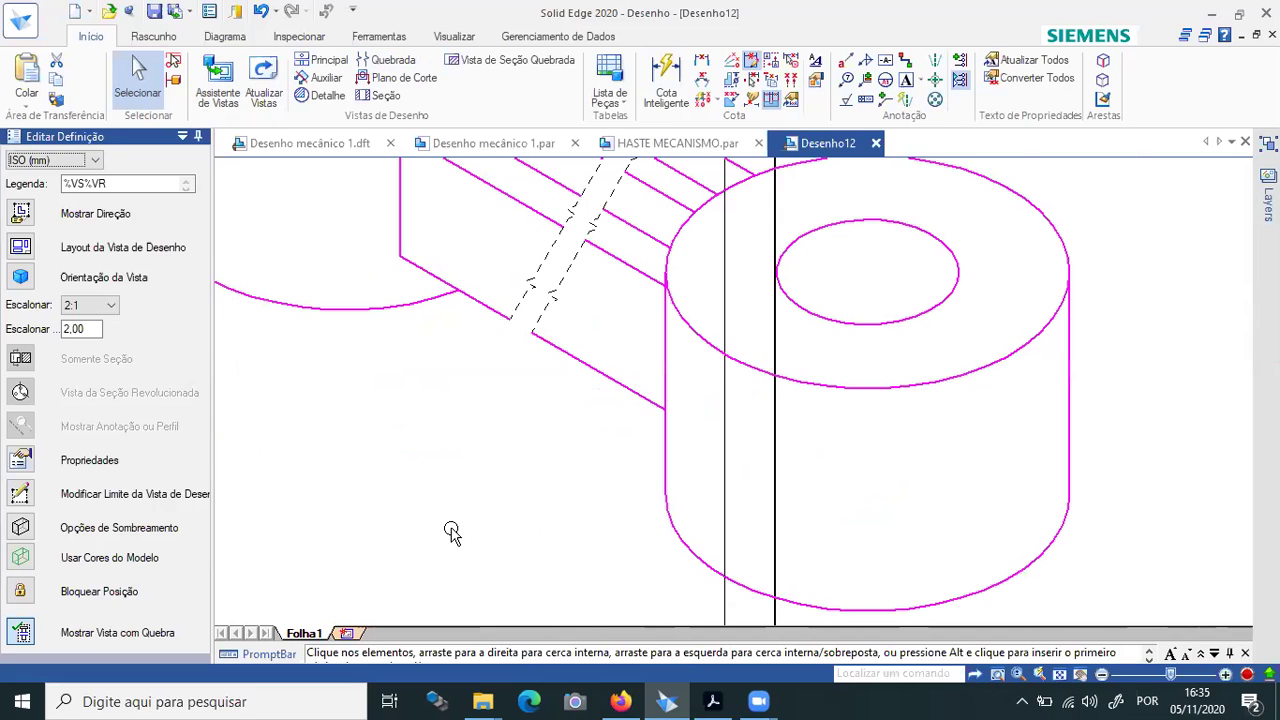
scroll(417, 398, "down", 2)
scroll(417, 397, "down", 1)
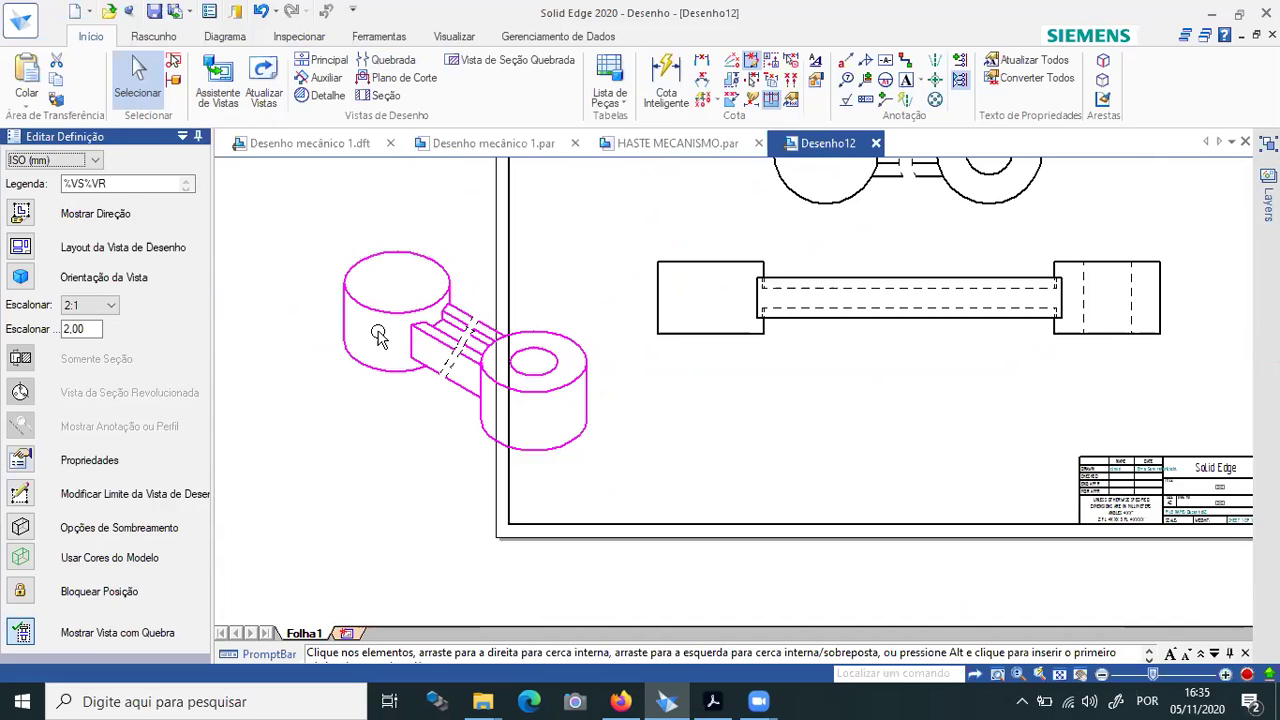
left_click(465, 352)
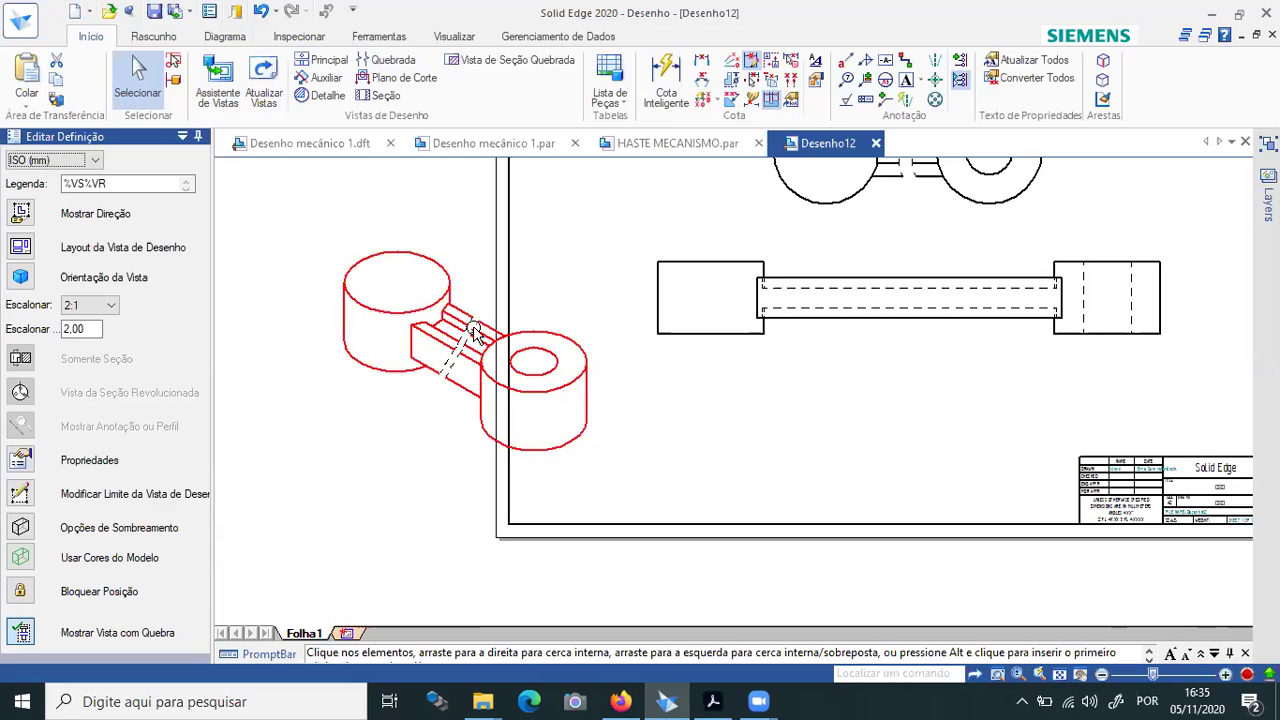
key("Escape")
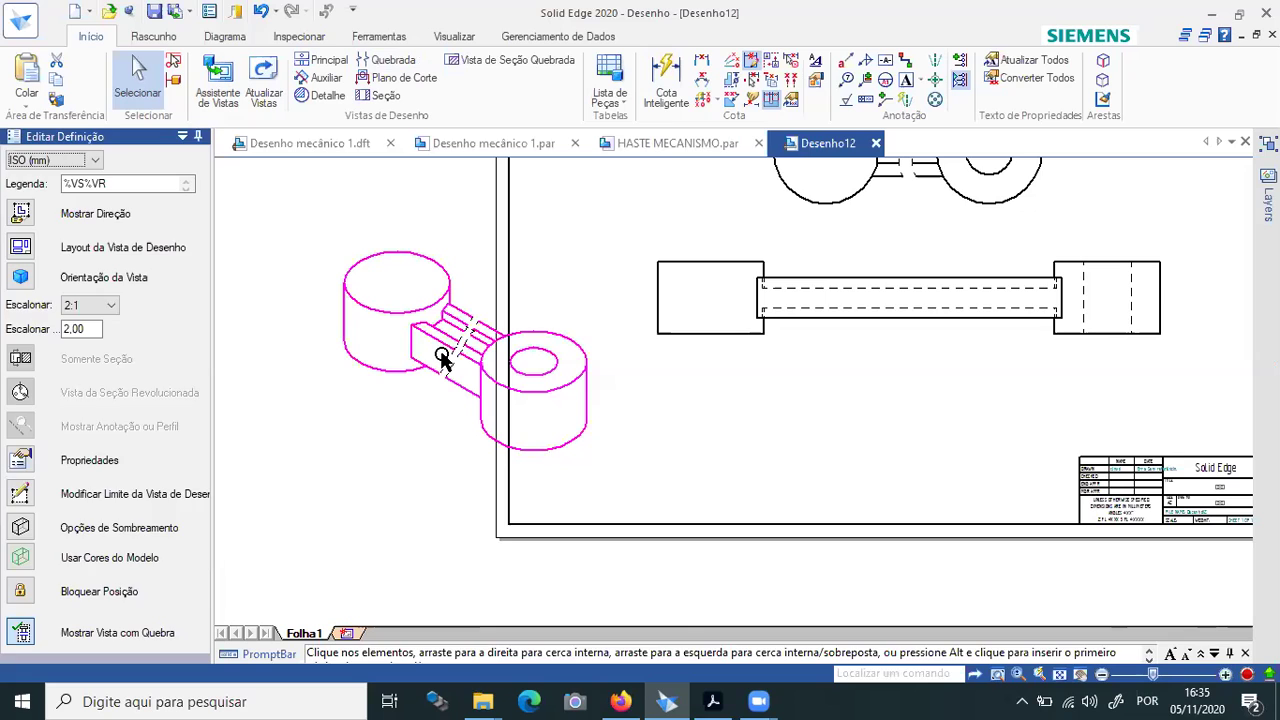
left_click(472, 362)
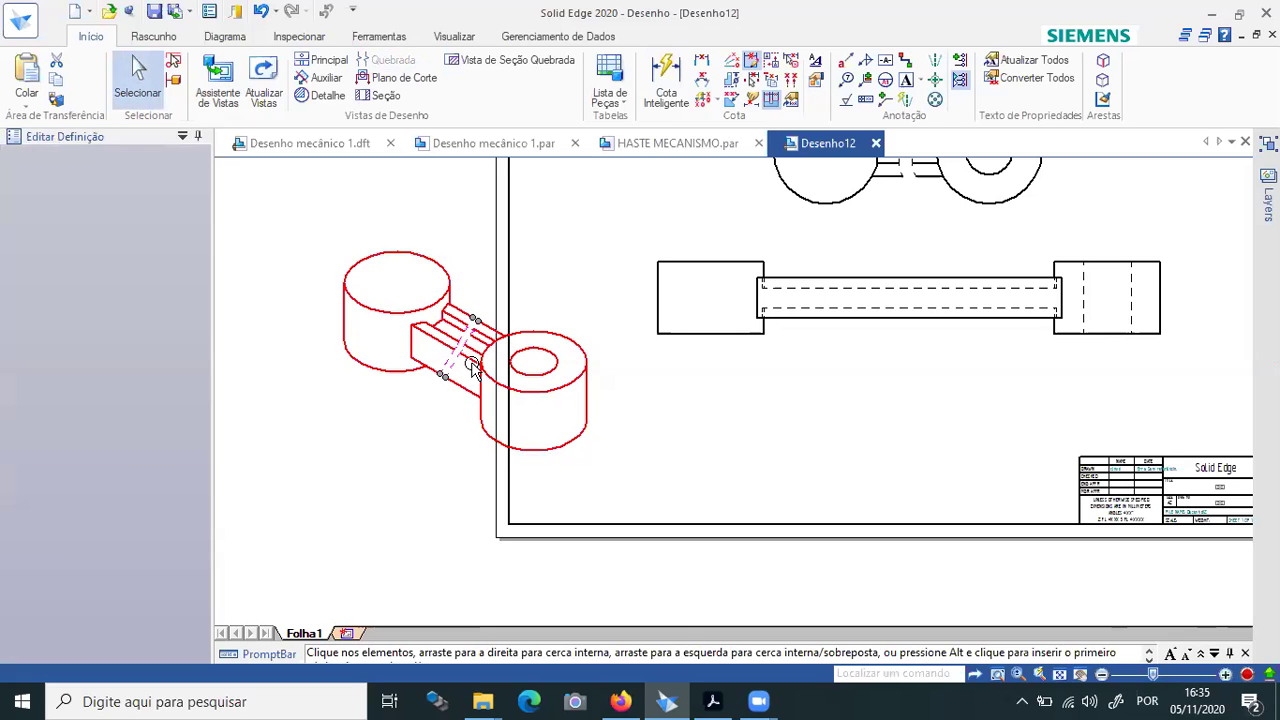
key("Escape")
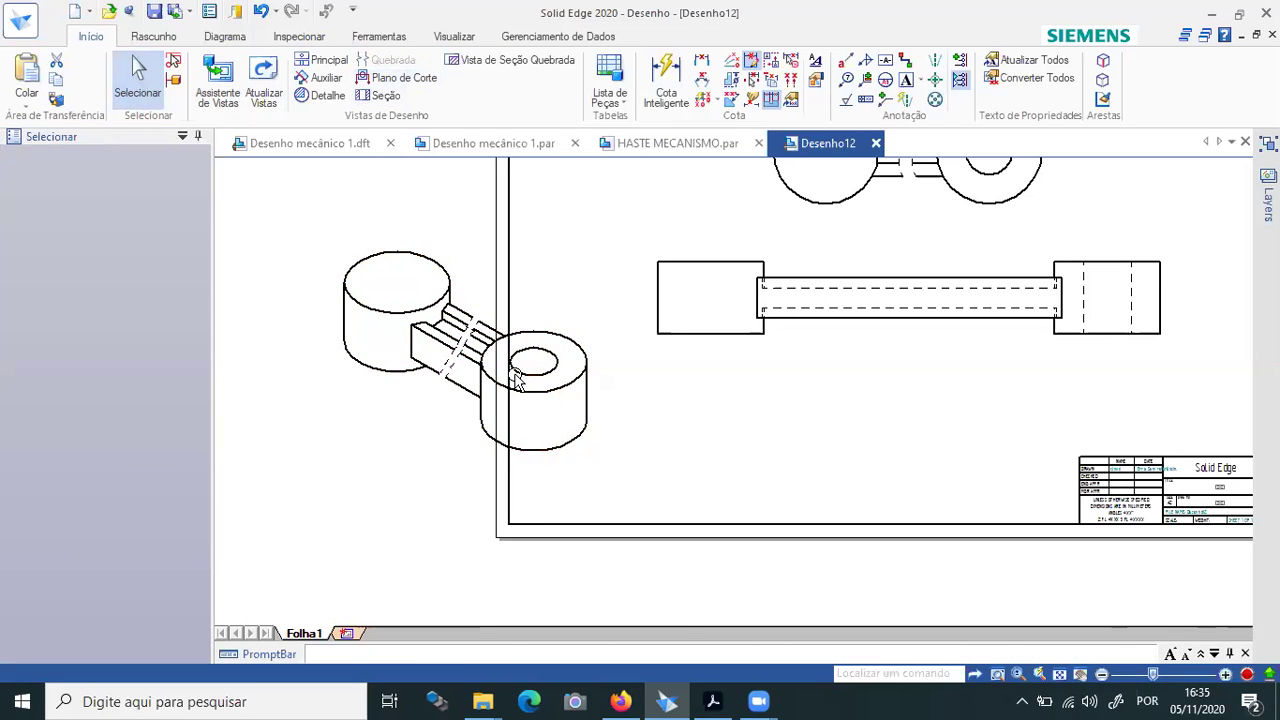
Edit the existing break lines of the isometric view and set their gap to 10 mm.
left_click(443, 262)
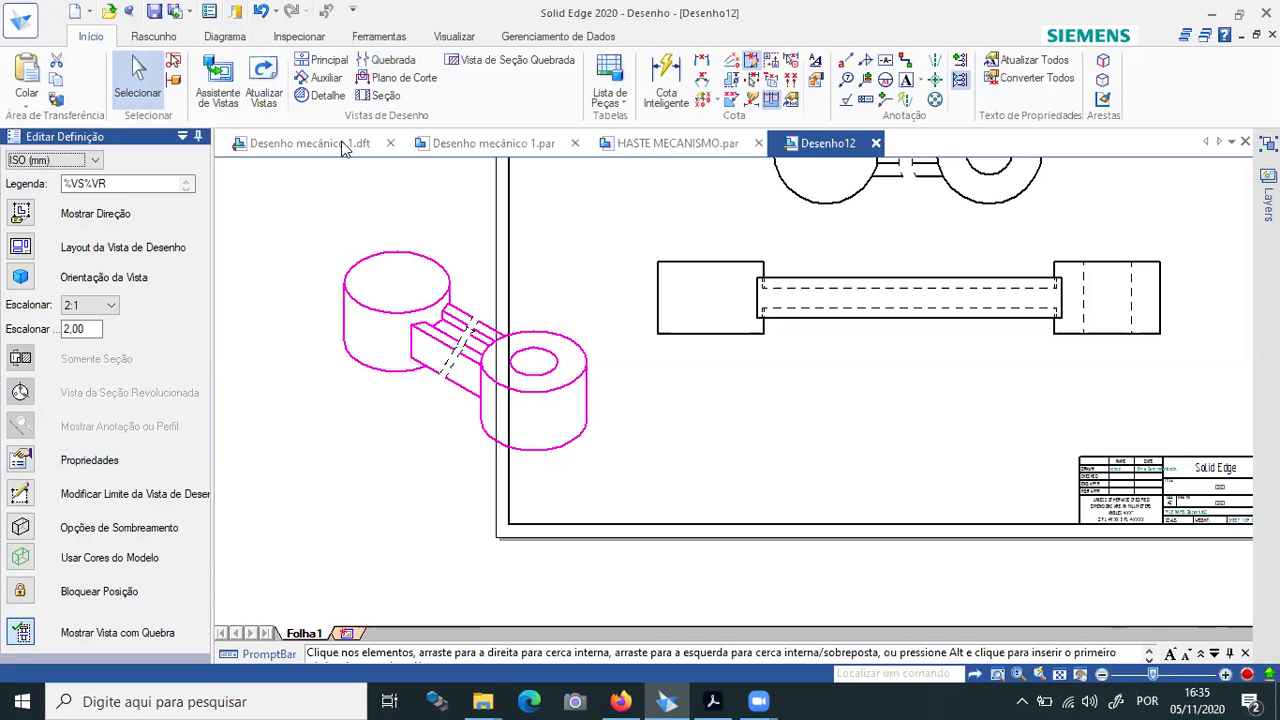
left_click(389, 60)
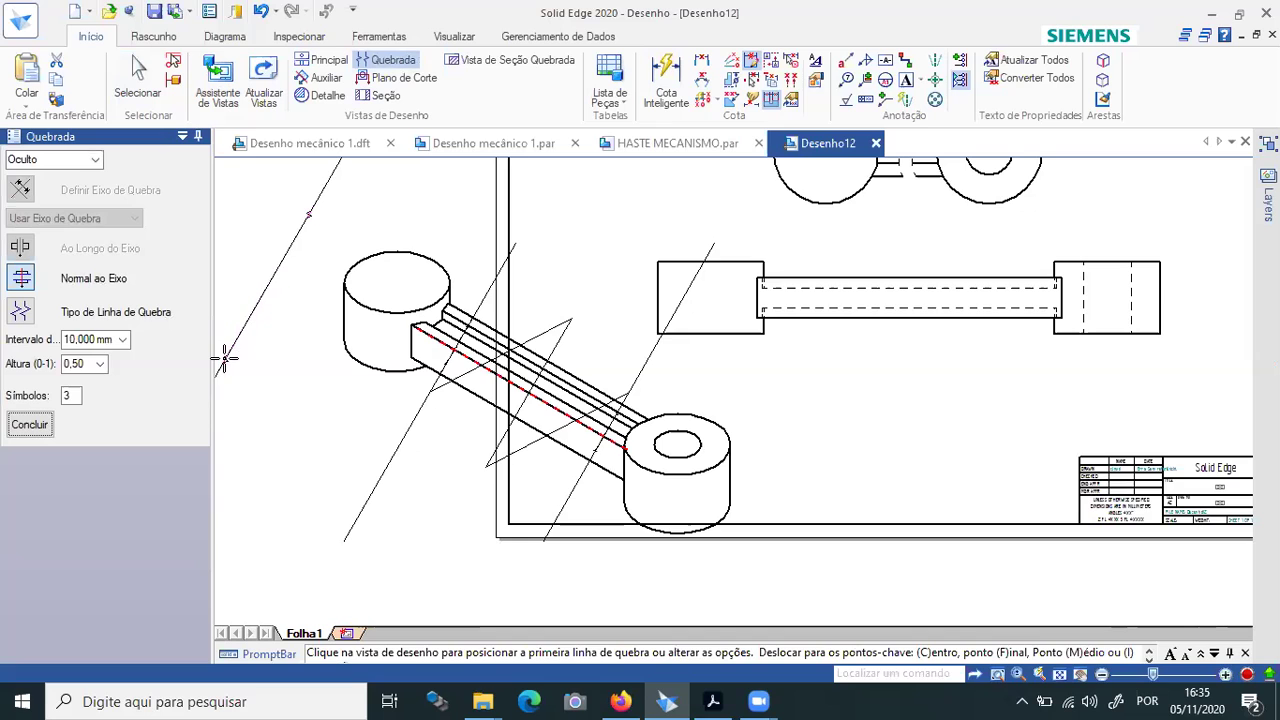
key("Escape")
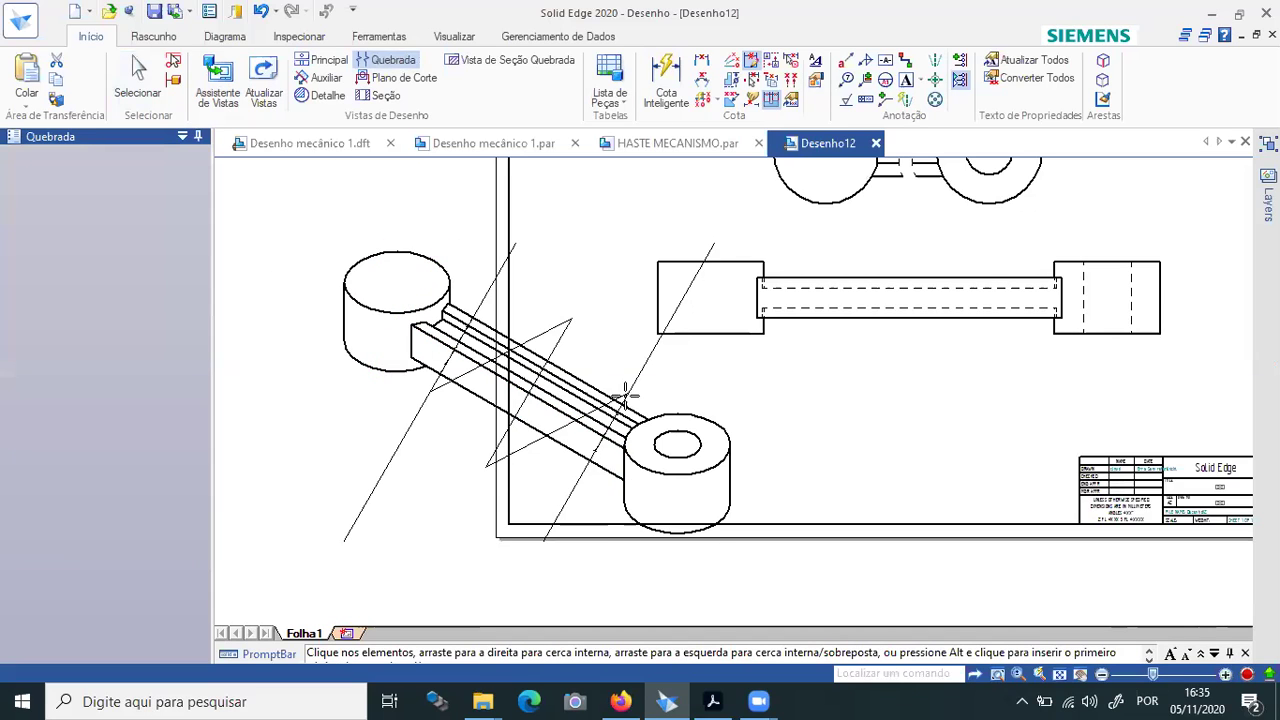
left_click(518, 378)
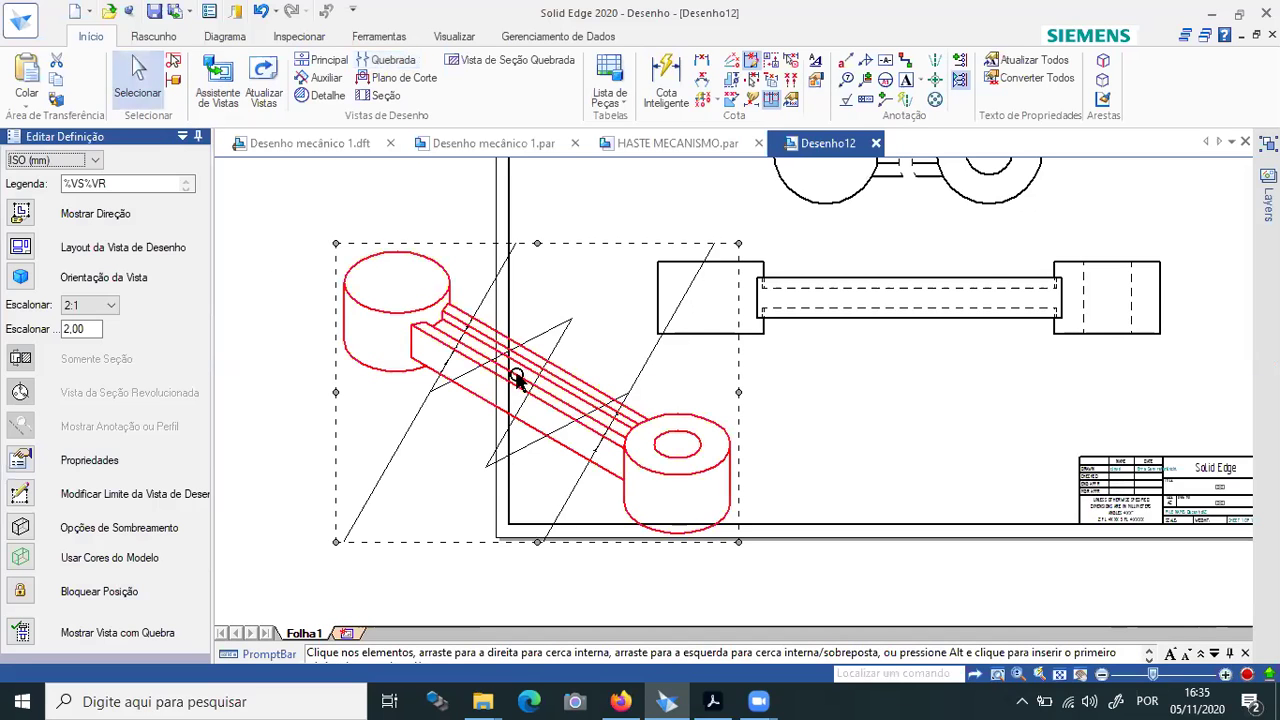
left_click(460, 343)
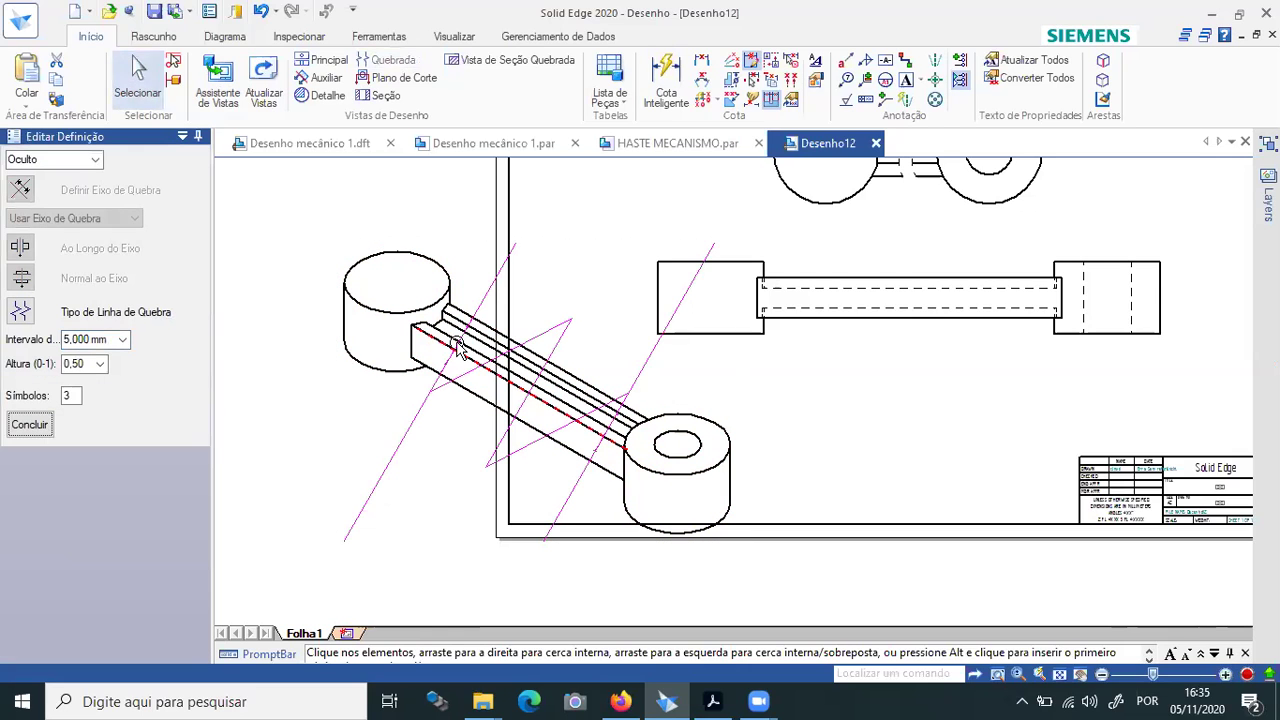
left_click(104, 340)
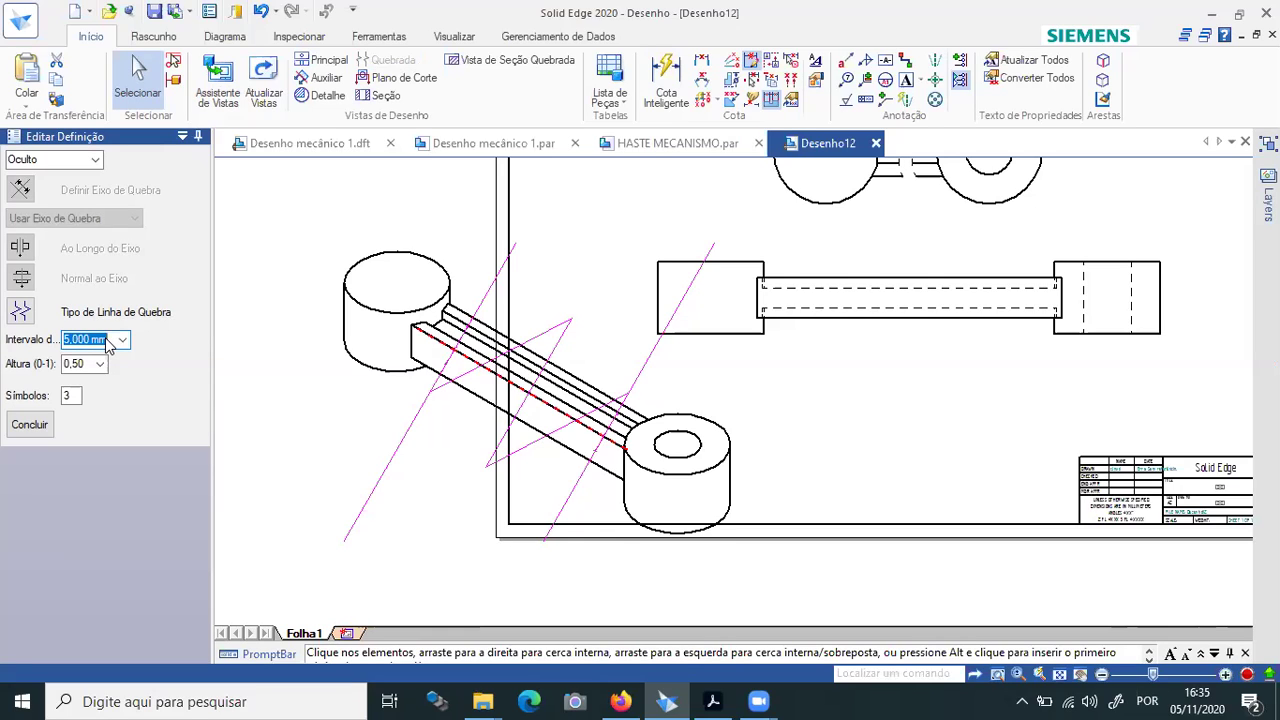
type("10")
left_click(29, 424)
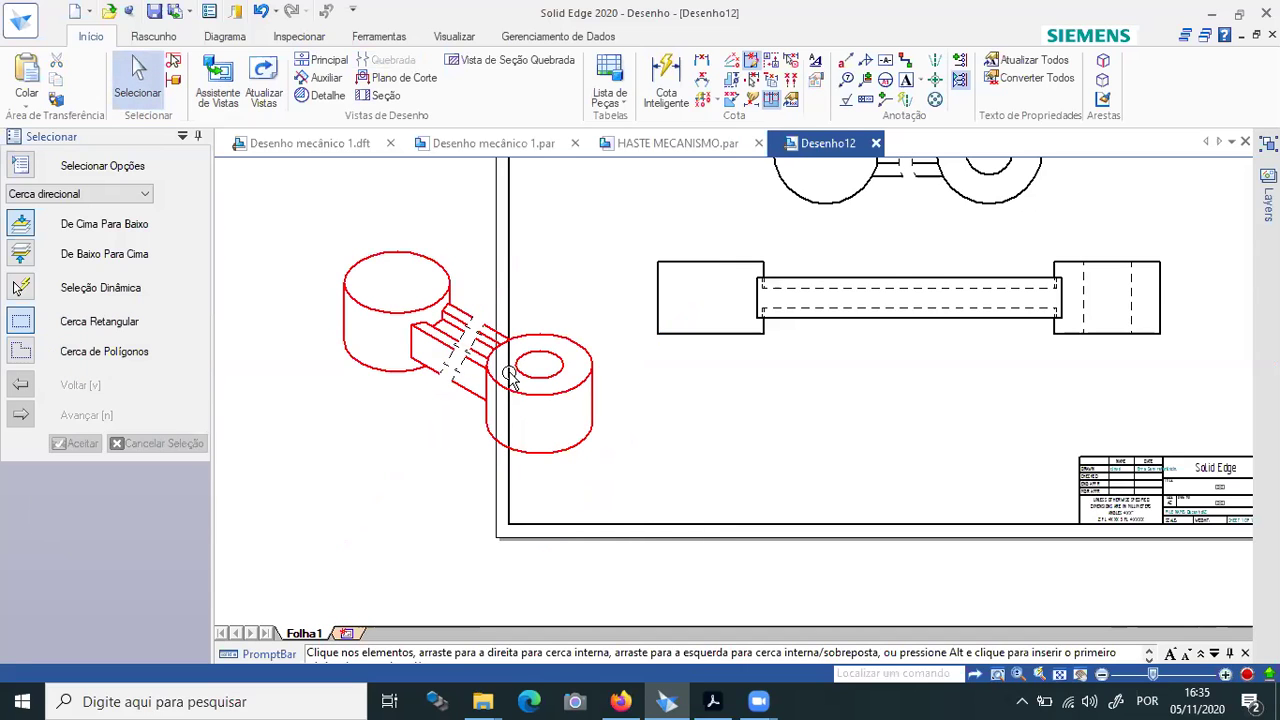
Restart the broken view command on the isometric view and try setting the break gap to 20 mm.
scroll(509, 373, "up", 3)
scroll(389, 363, "down", 3)
left_click(392, 348)
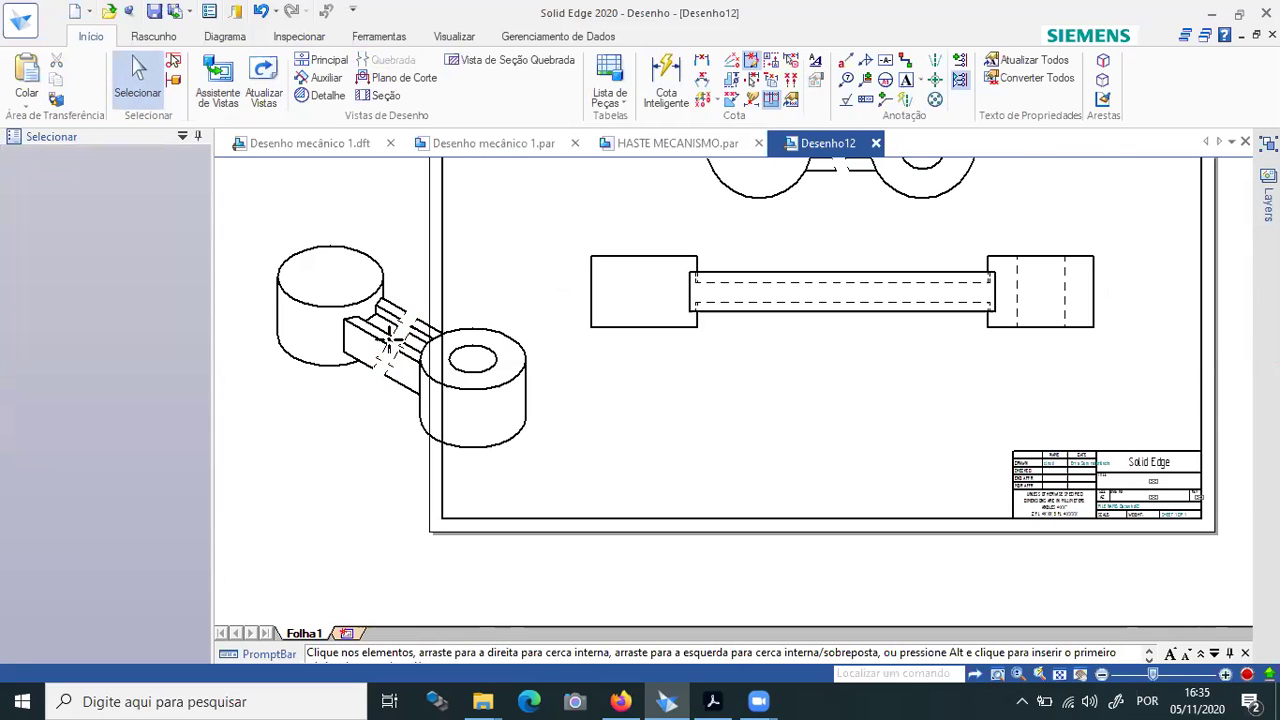
key("Escape")
left_click(464, 352)
left_click(464, 352)
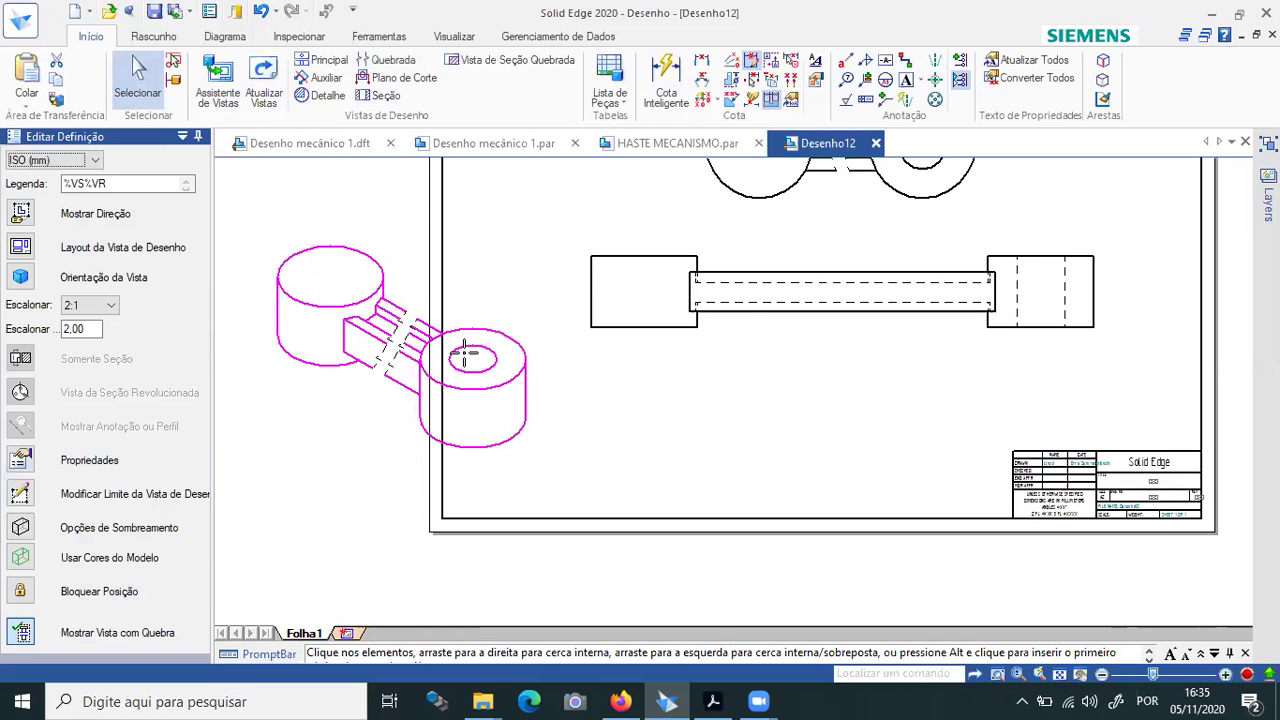
left_click(388, 60)
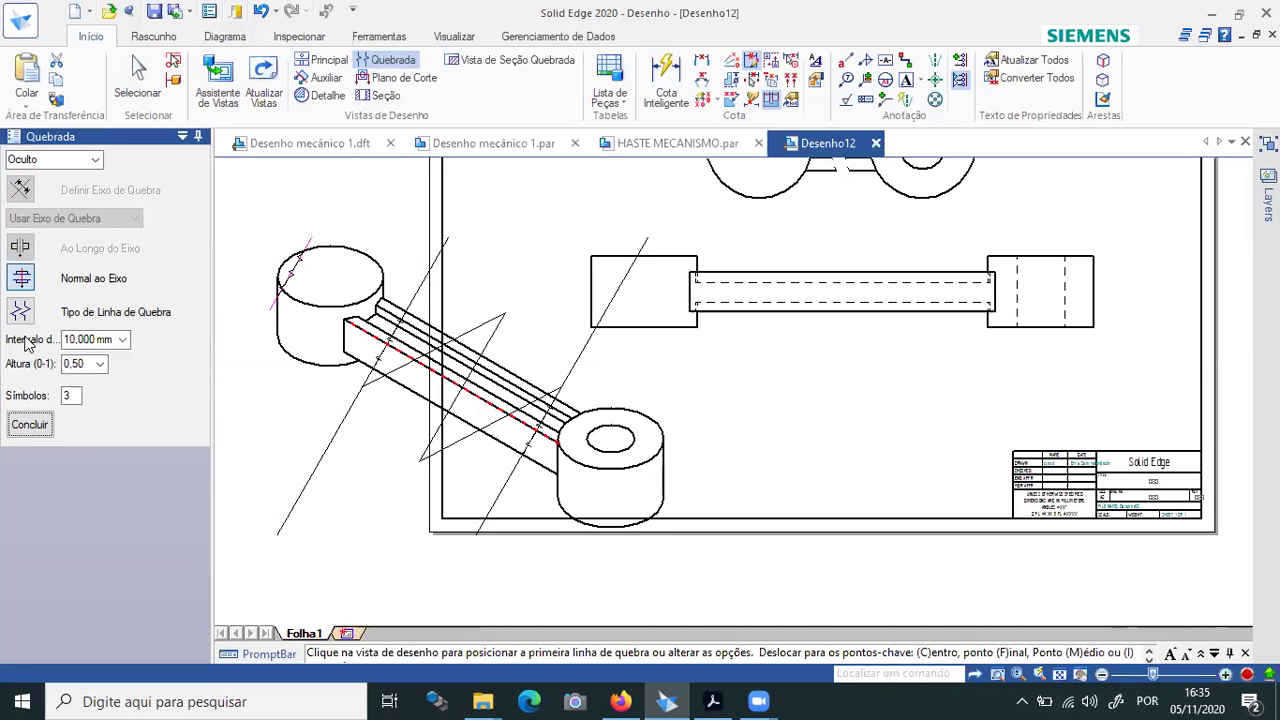
left_click(121, 340)
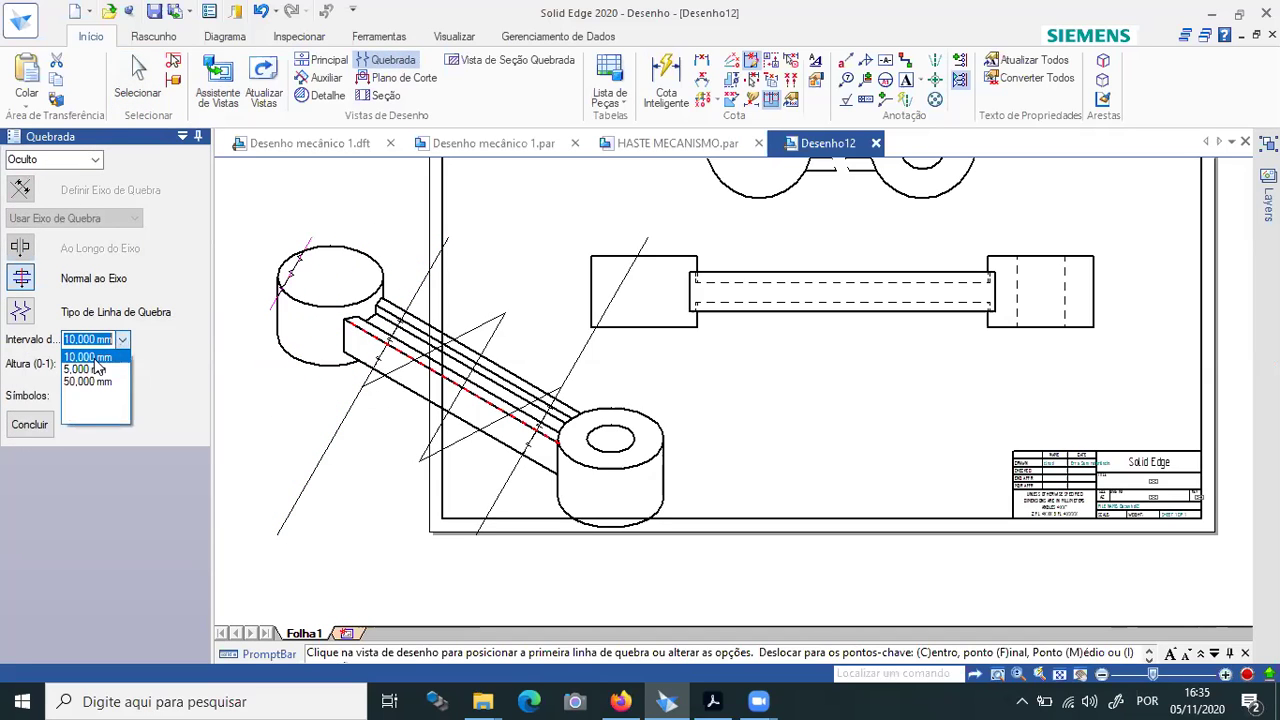
type("20")
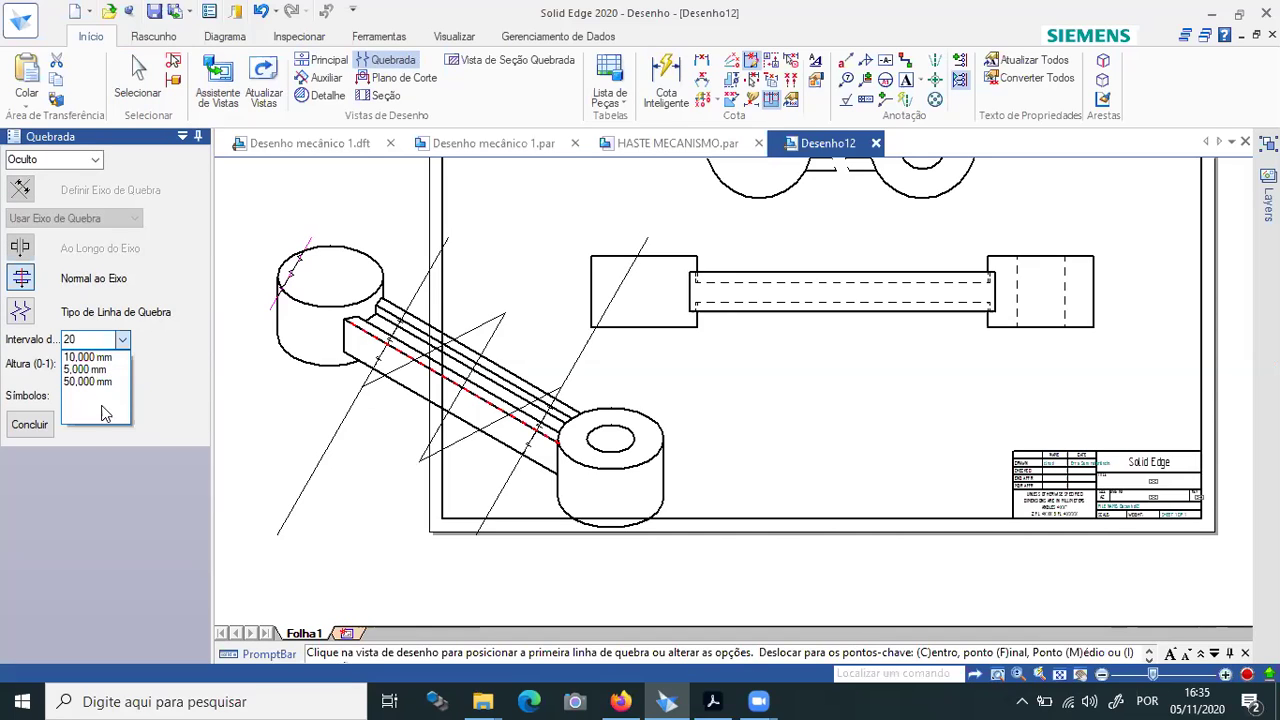
left_click(174, 420)
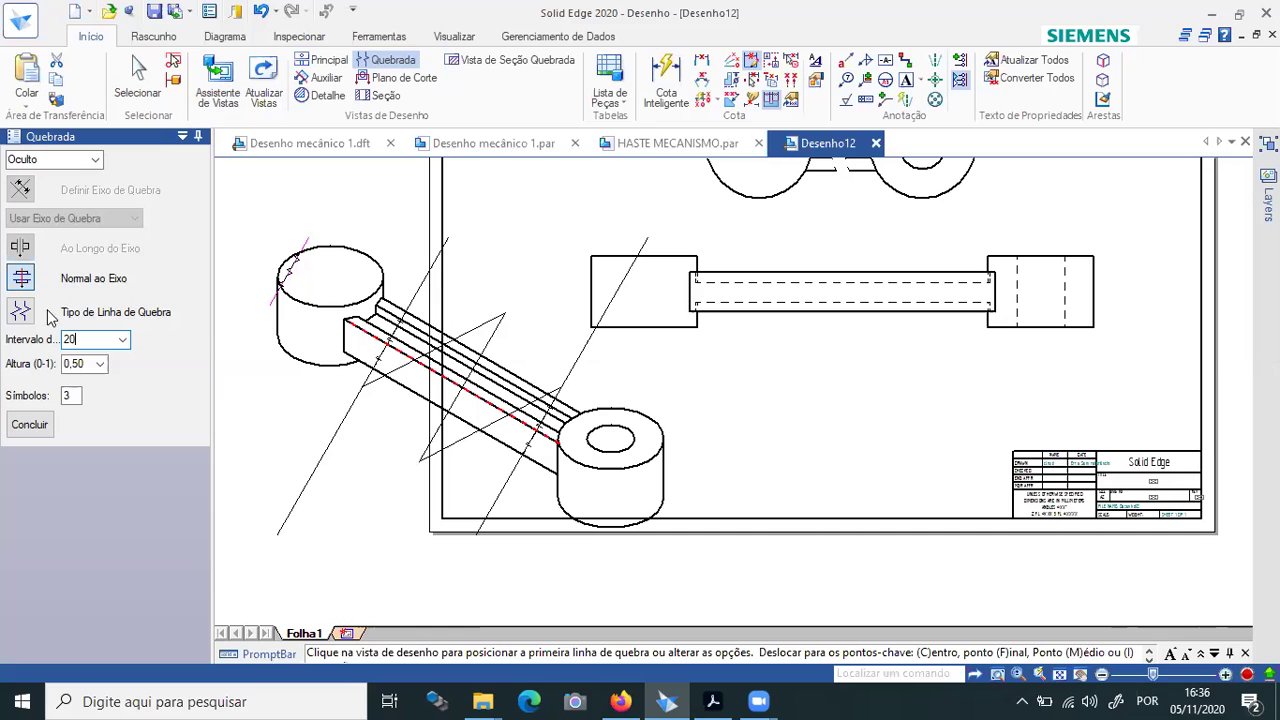
key("Return")
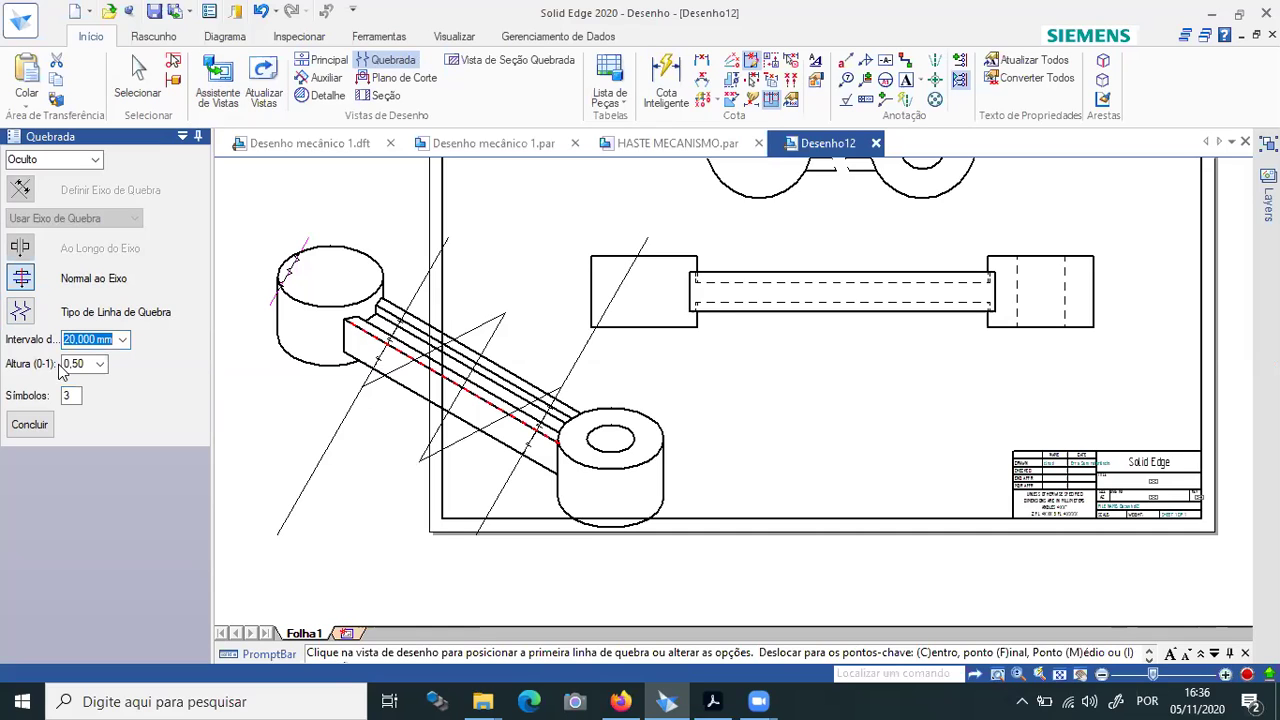
Try the Quebra Cilíndrica line type on the isometric view's break and finish the command.
left_click(21, 311)
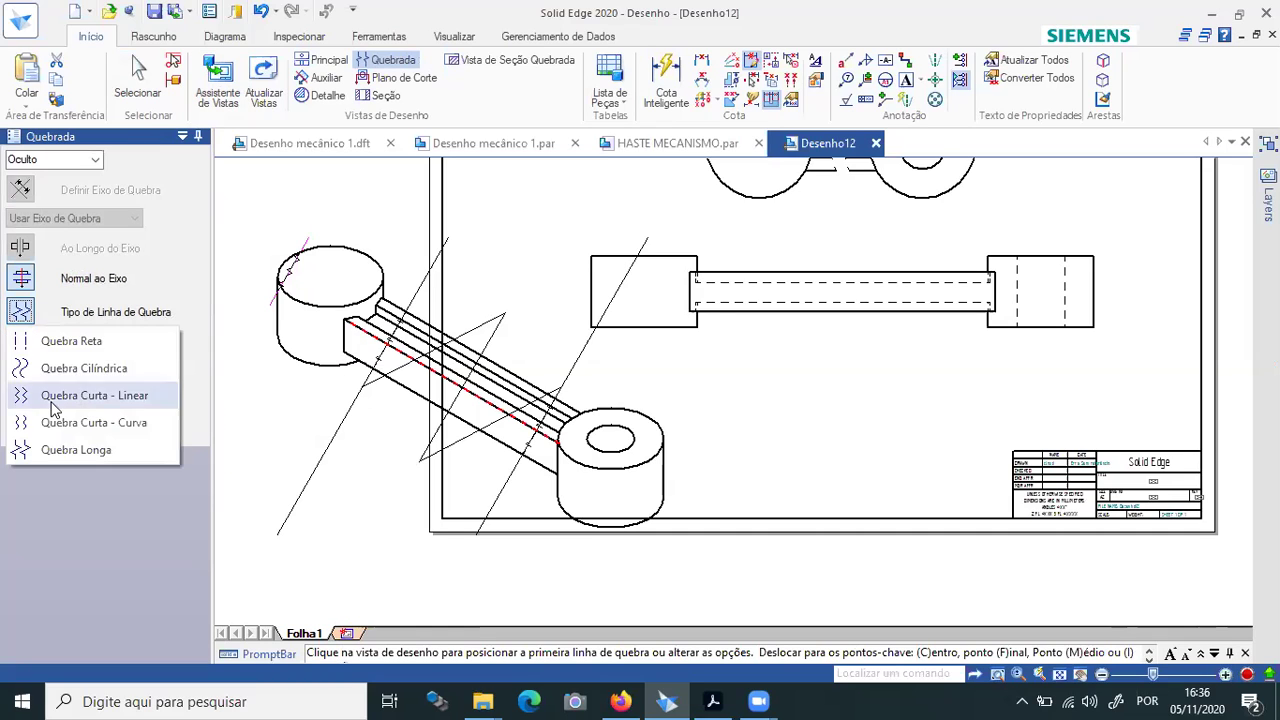
left_click(46, 368)
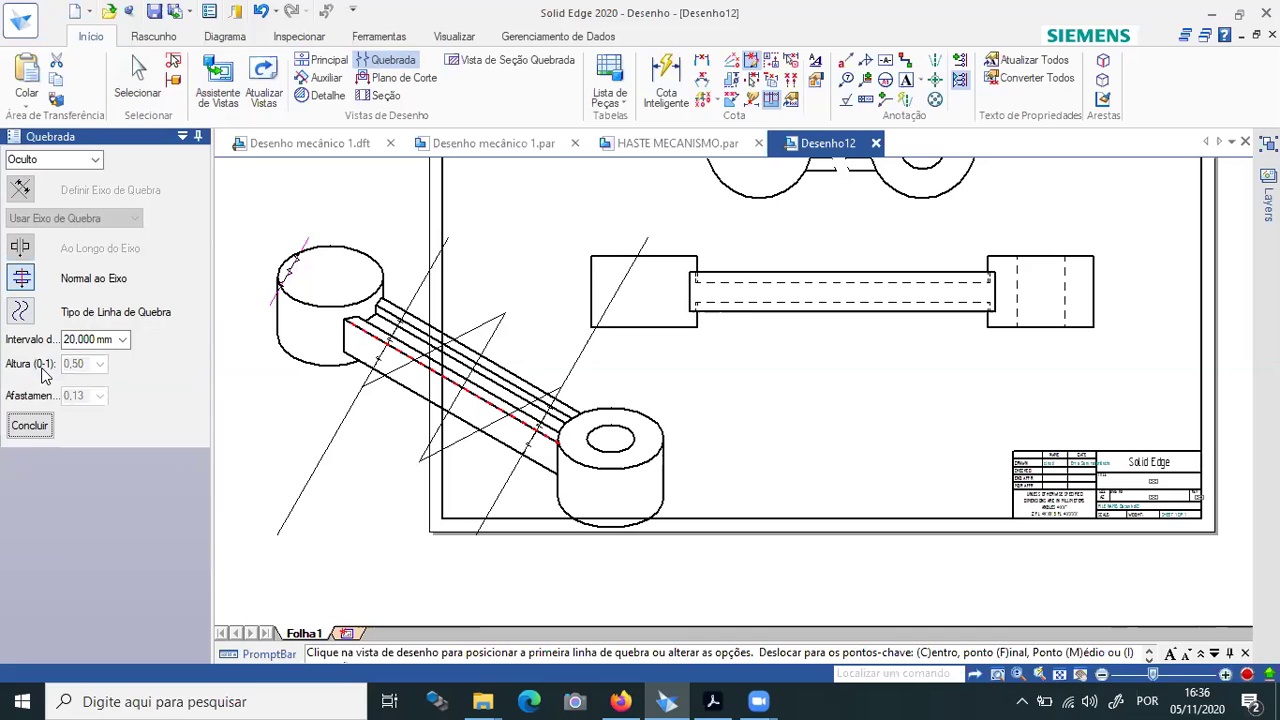
left_click(29, 426)
left_click(329, 398)
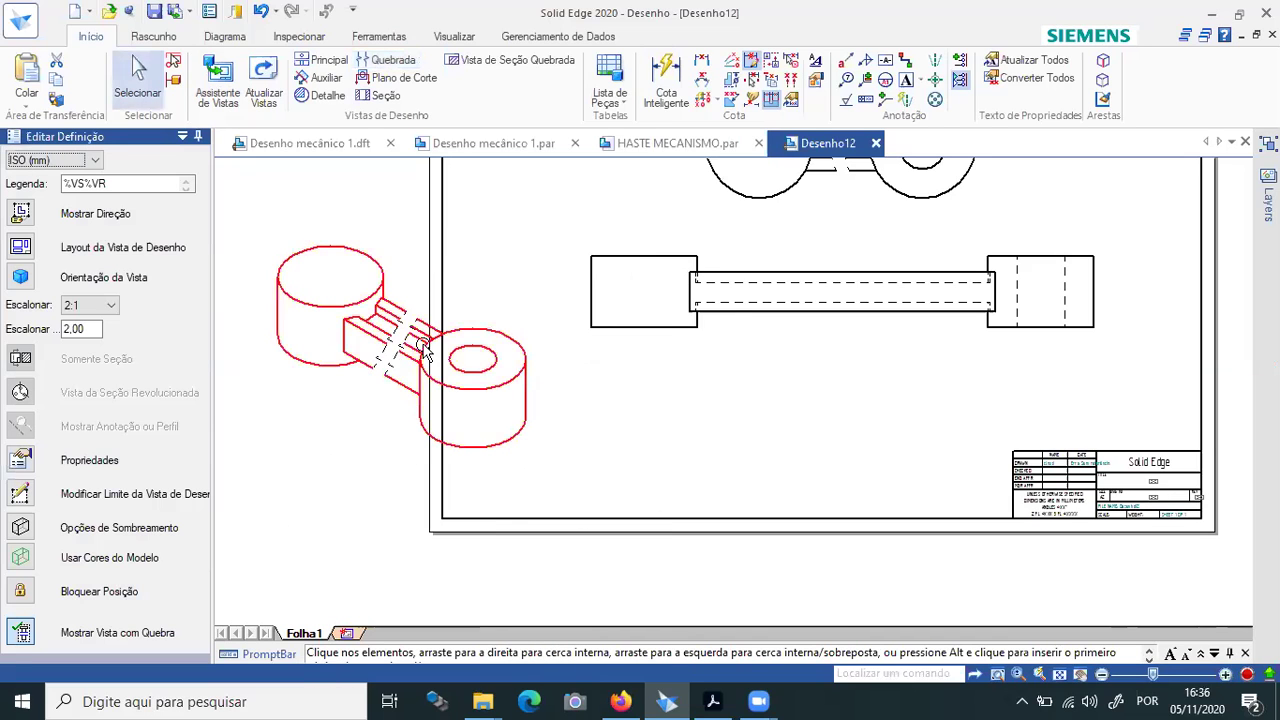
Edit the break lines already placed on the isometric view's arm and set their gap to 20 mm.
scroll(355, 327, "up", 3)
scroll(355, 327, "down", 2)
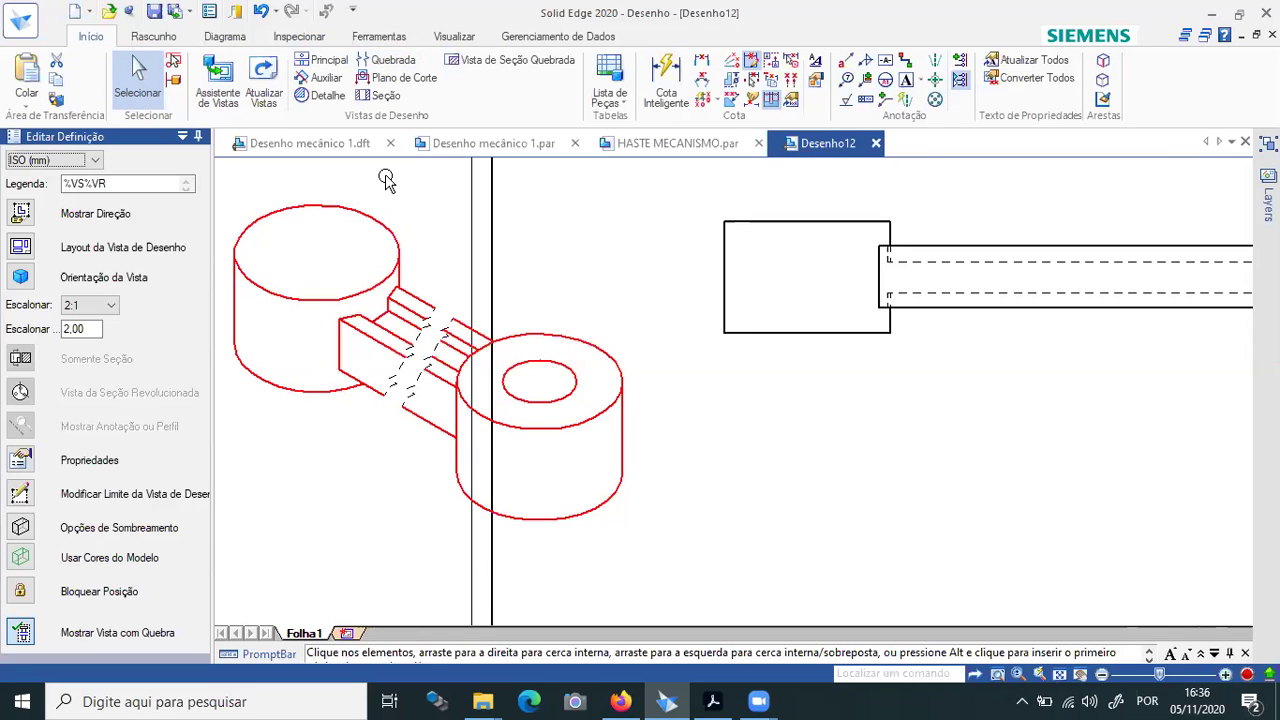
left_click(386, 60)
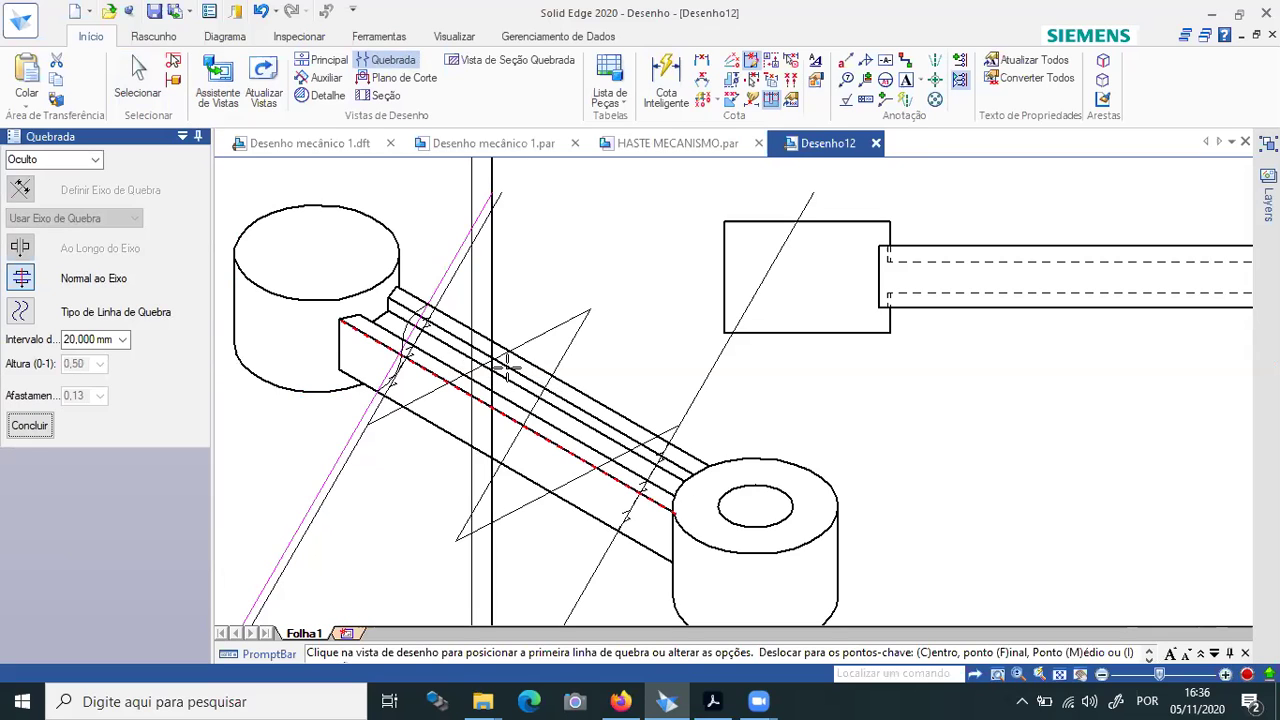
key("Escape")
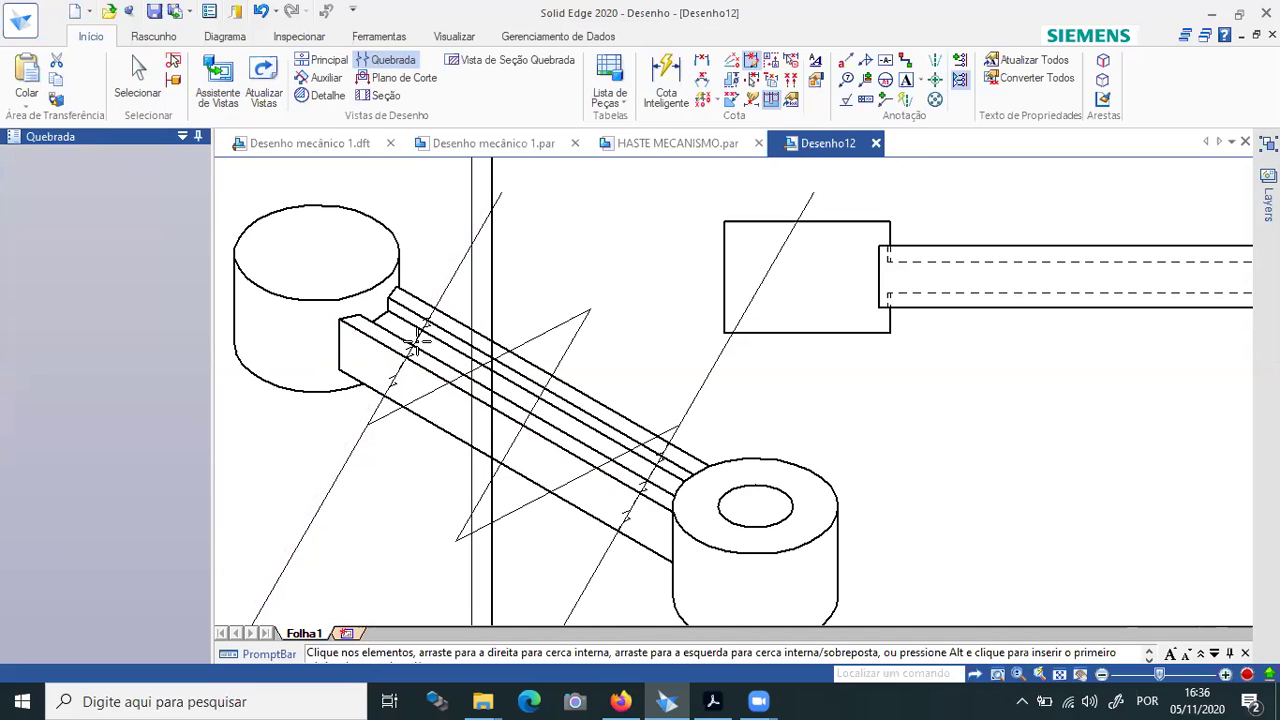
left_click(415, 345)
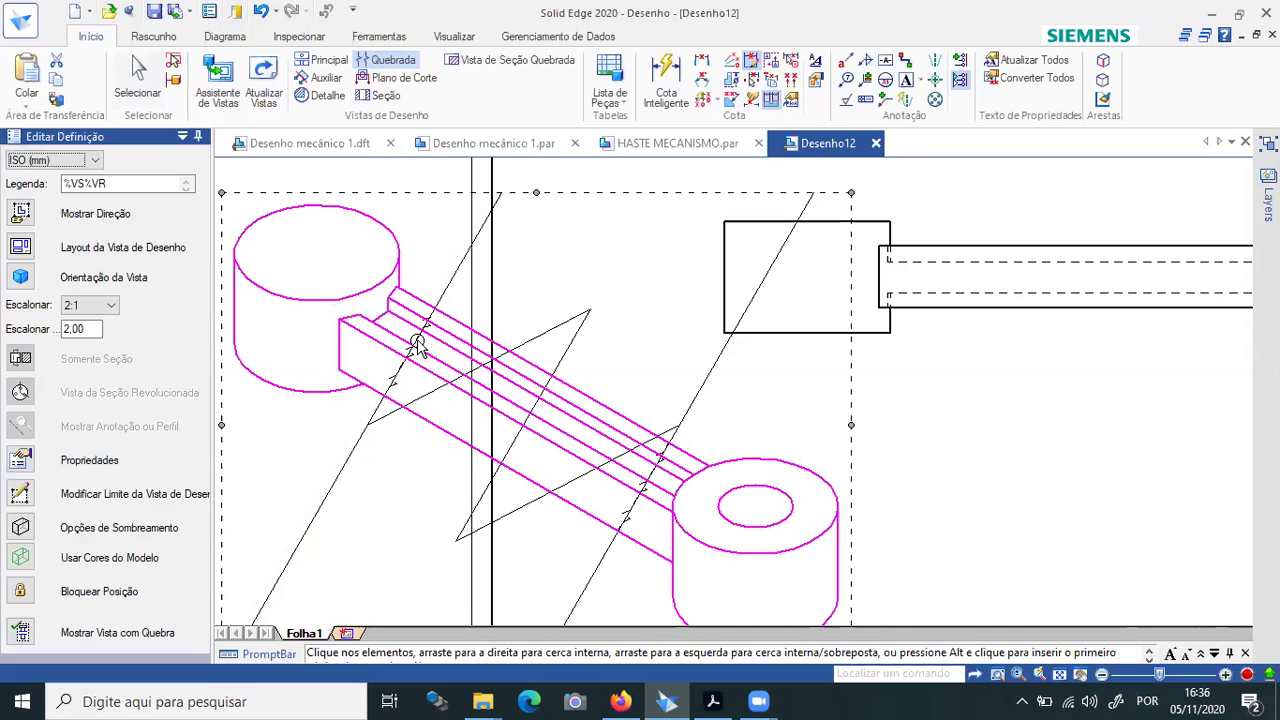
left_click(477, 235)
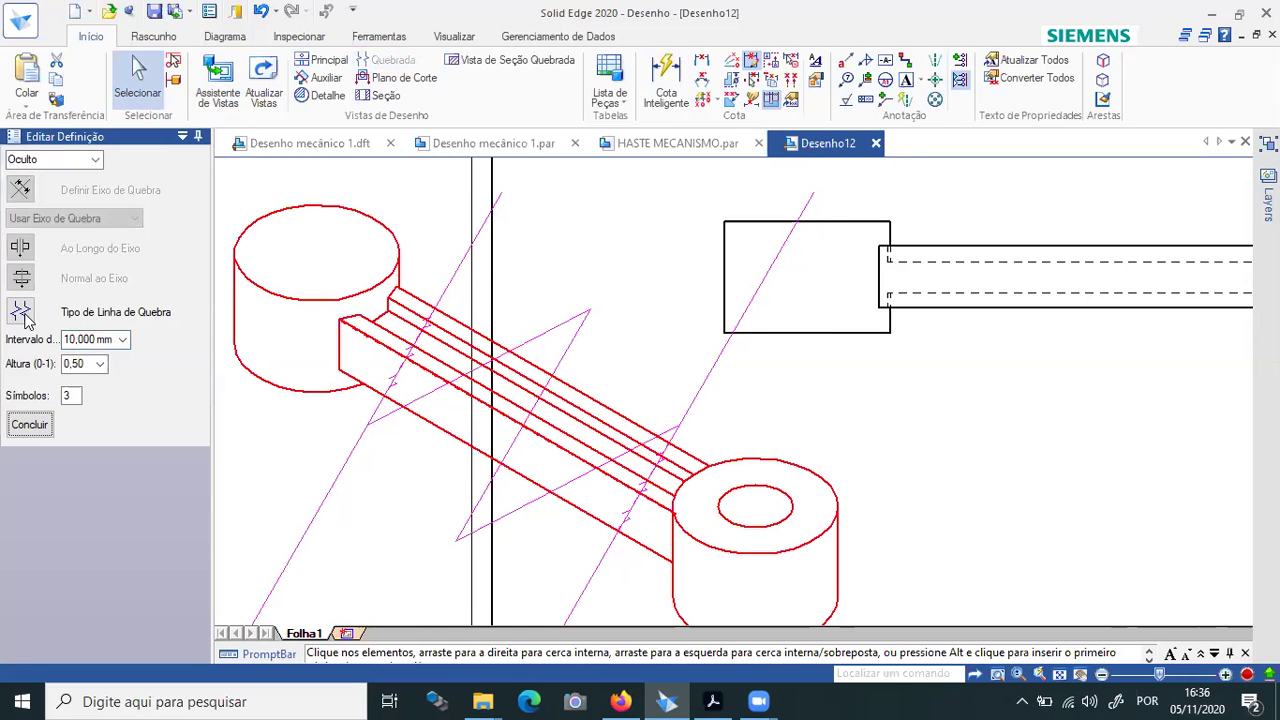
left_click(102, 342)
type("20")
key("Return")
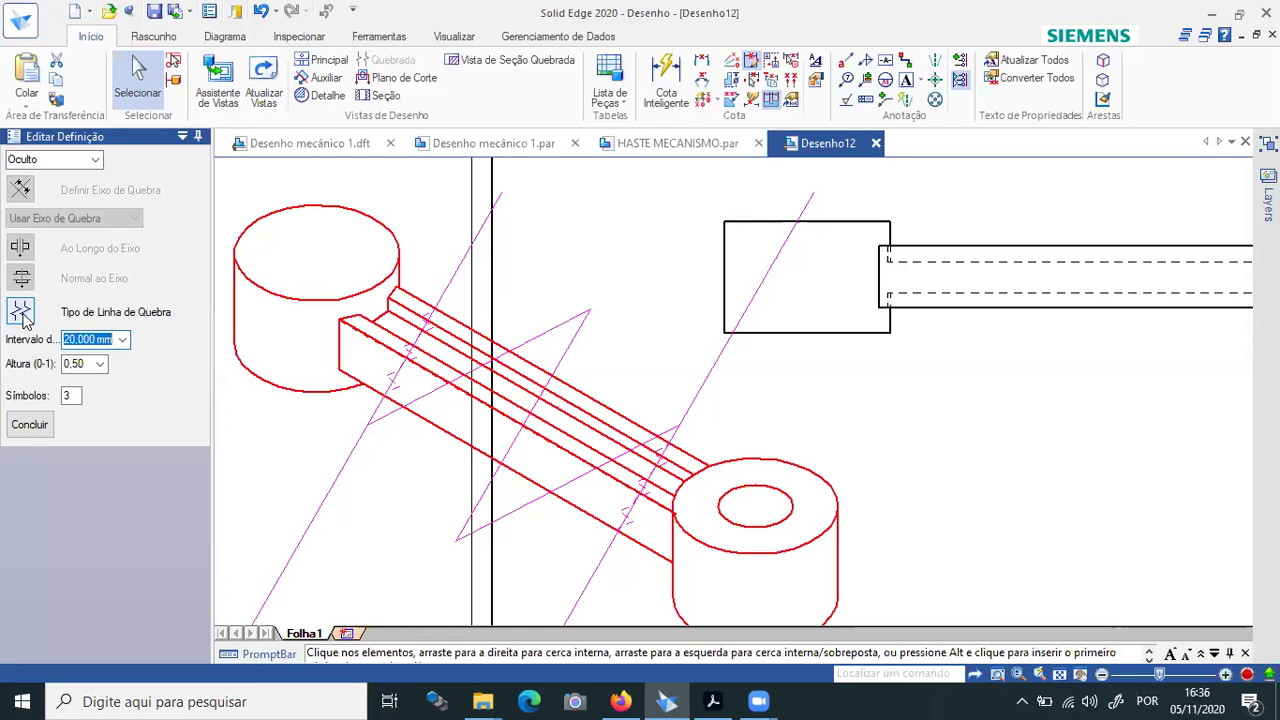
Change the isometric view's break line type to Quebra Cilíndrica and finish the edit.
left_click(22, 314)
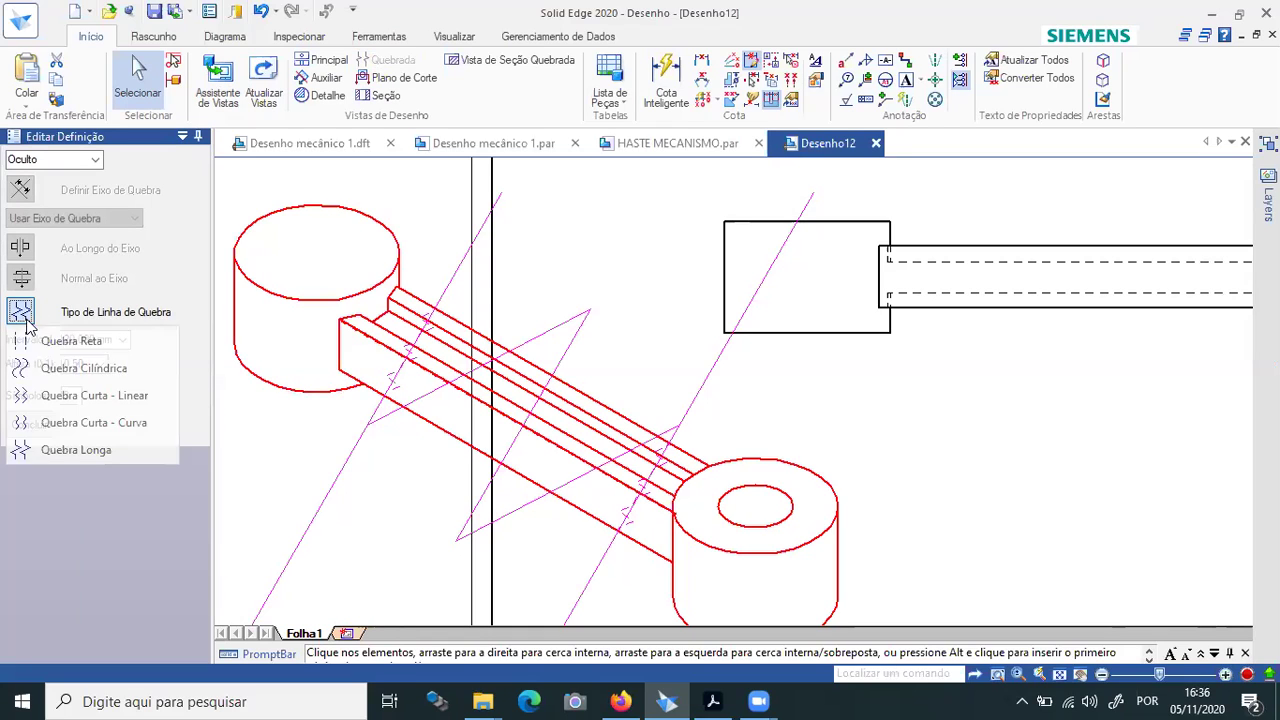
left_click(42, 368)
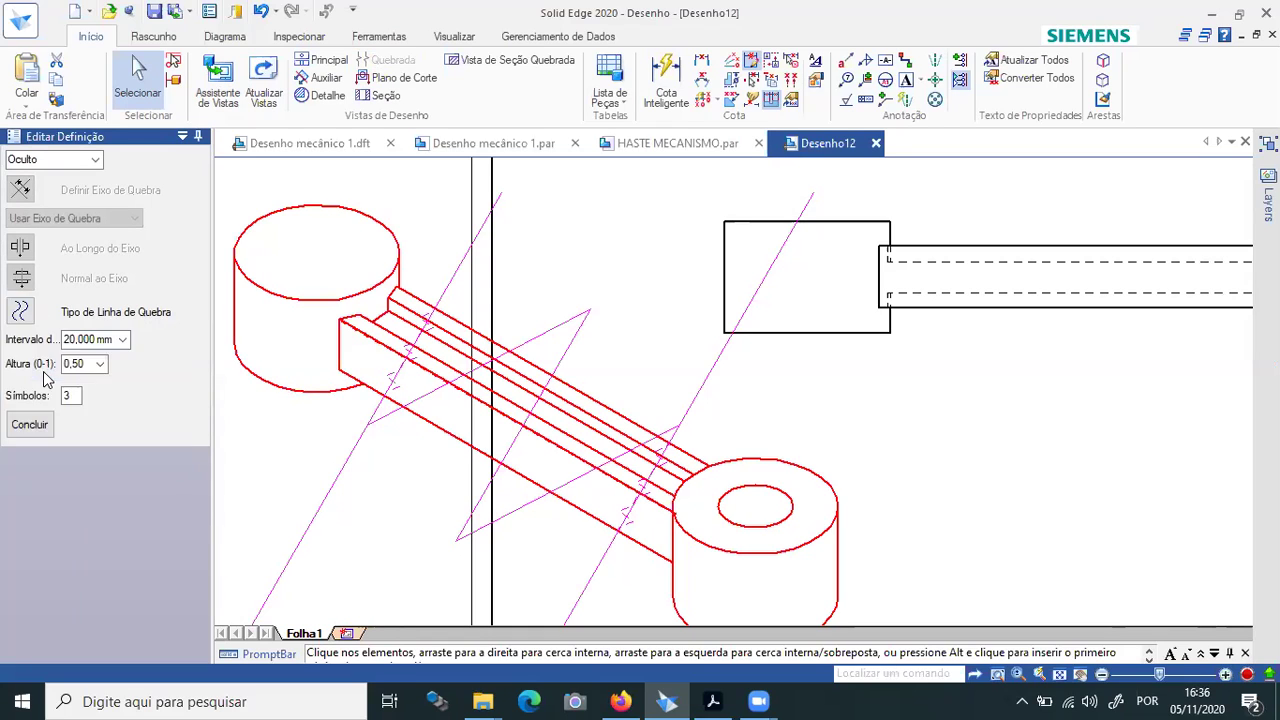
left_click(31, 432)
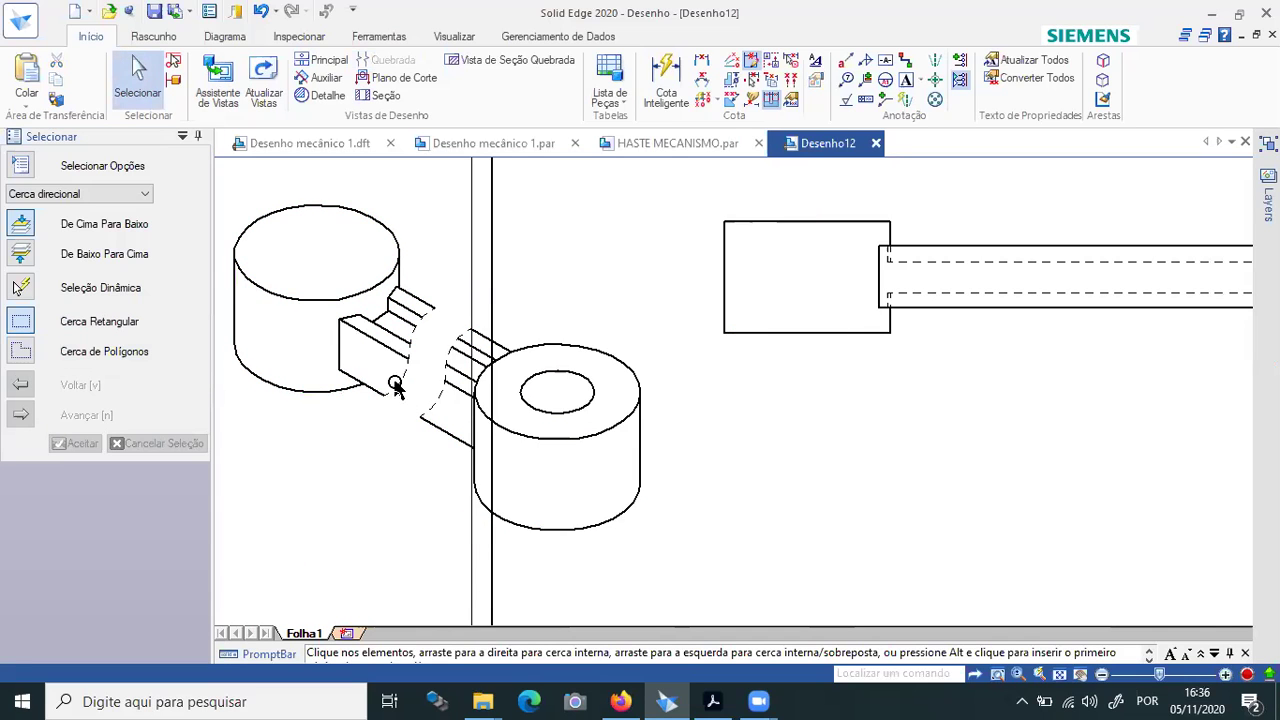
scroll(349, 329, "up", 3)
scroll(349, 329, "down", 5)
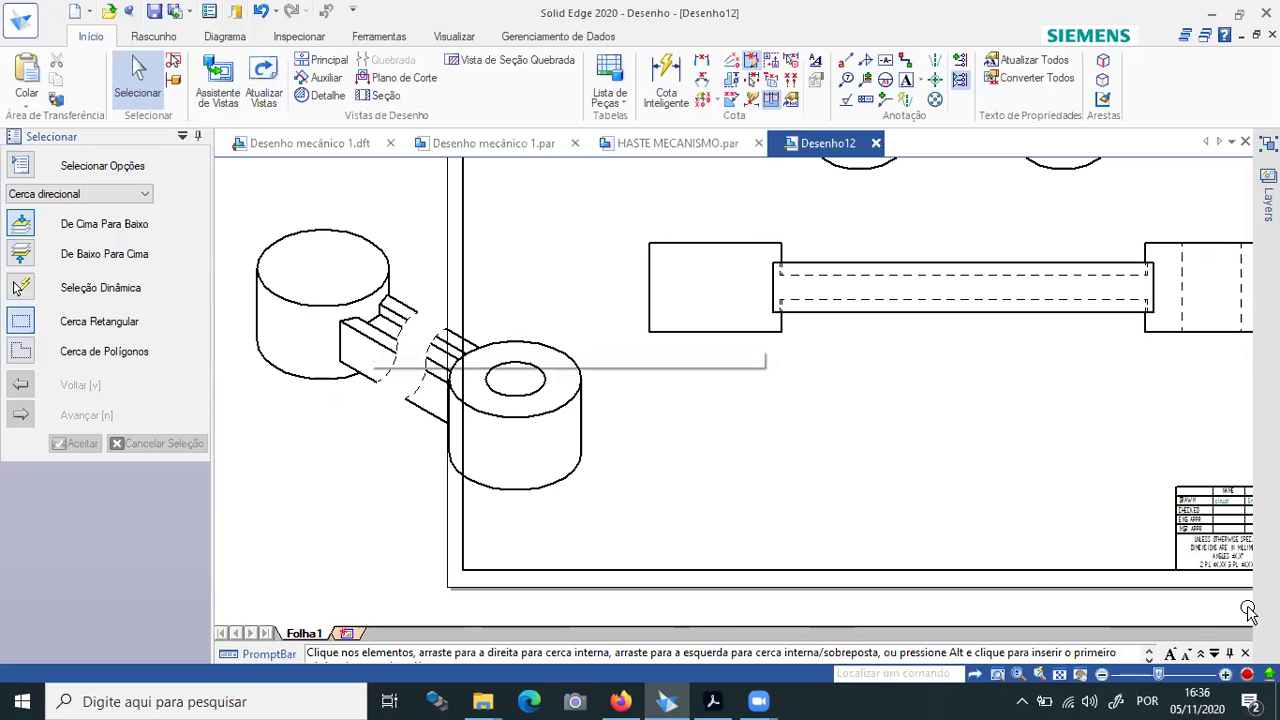
Move the isometric view into the sheet's upper-left corner and set its scale to 1:1.
left_click(1061, 675)
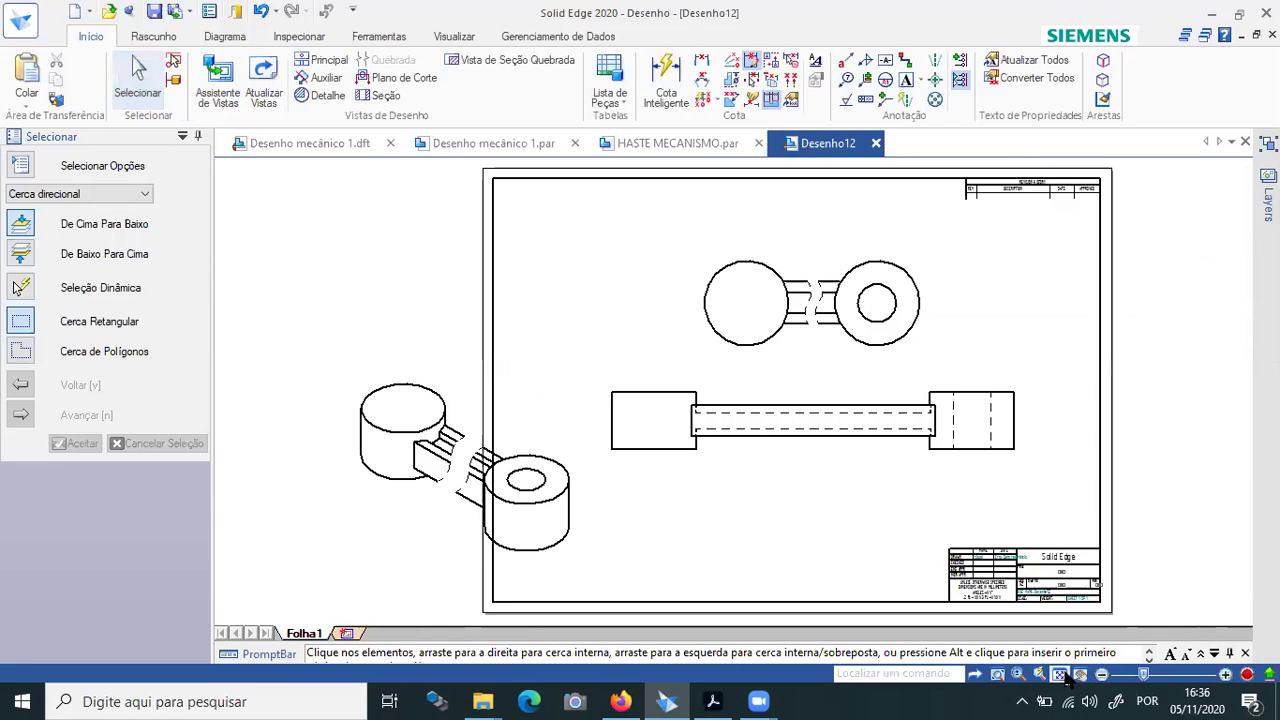
left_click_drag(487, 497, 603, 292)
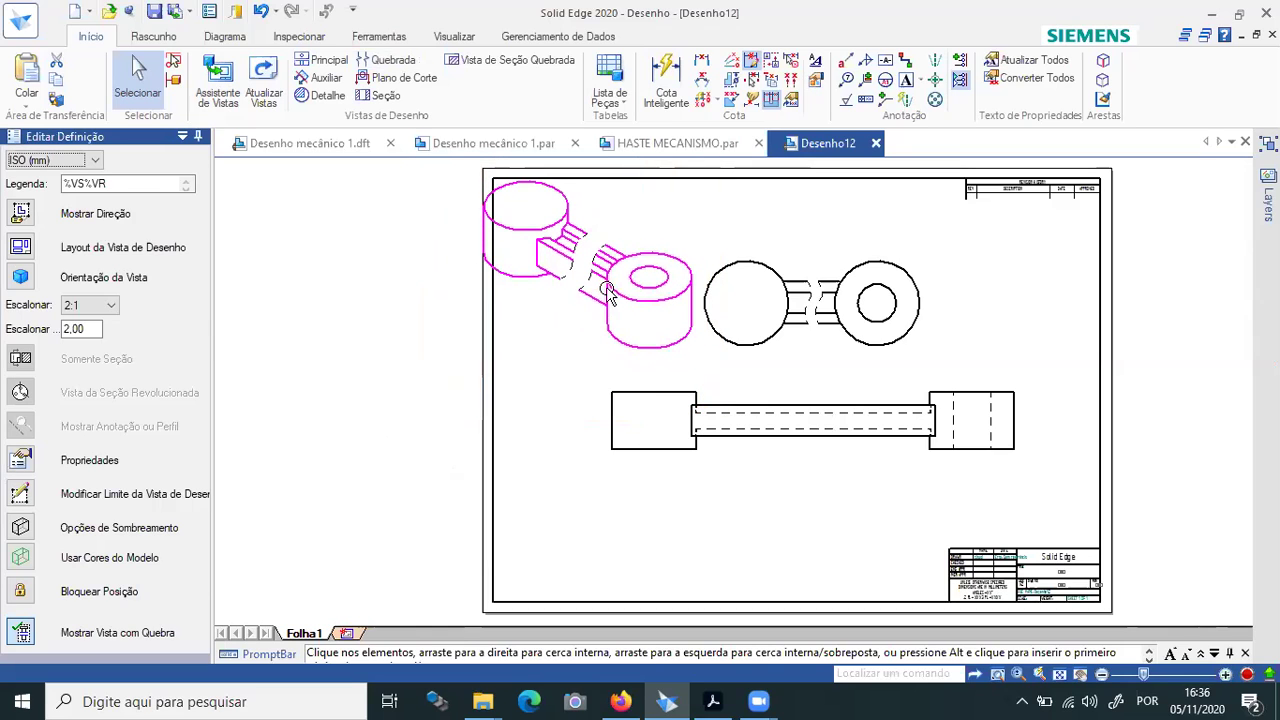
left_click(111, 306)
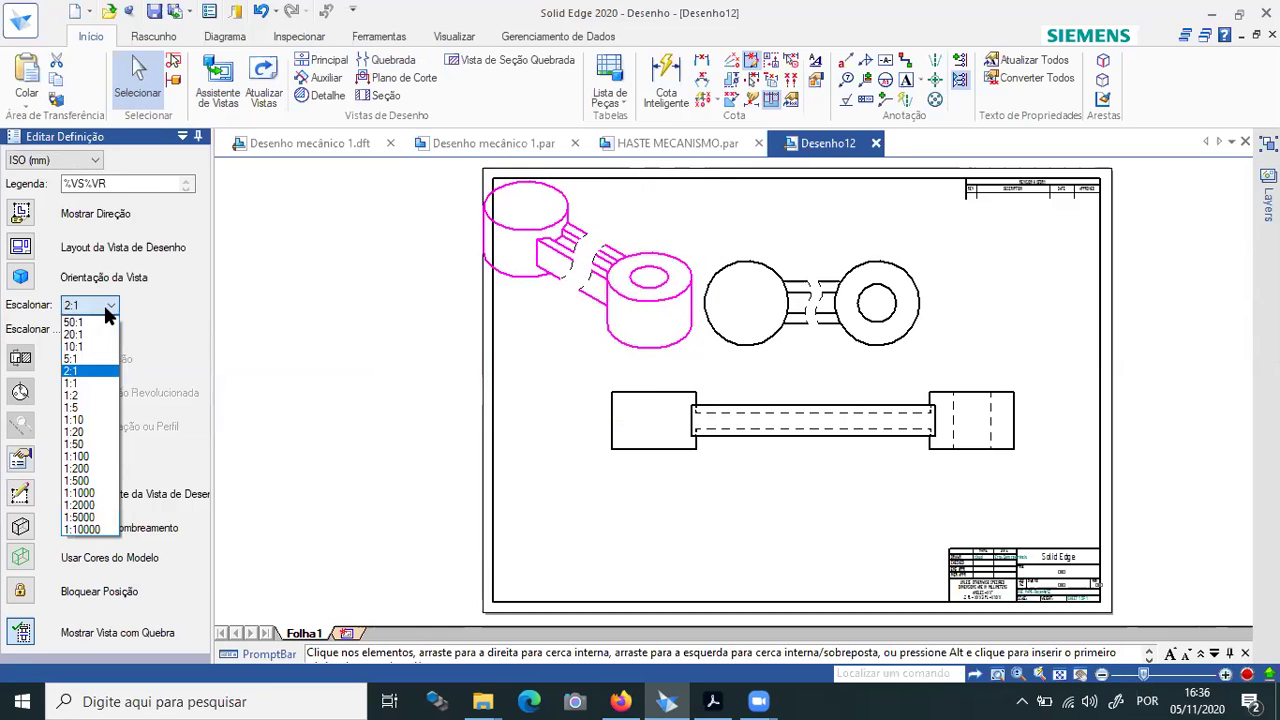
left_click(79, 384)
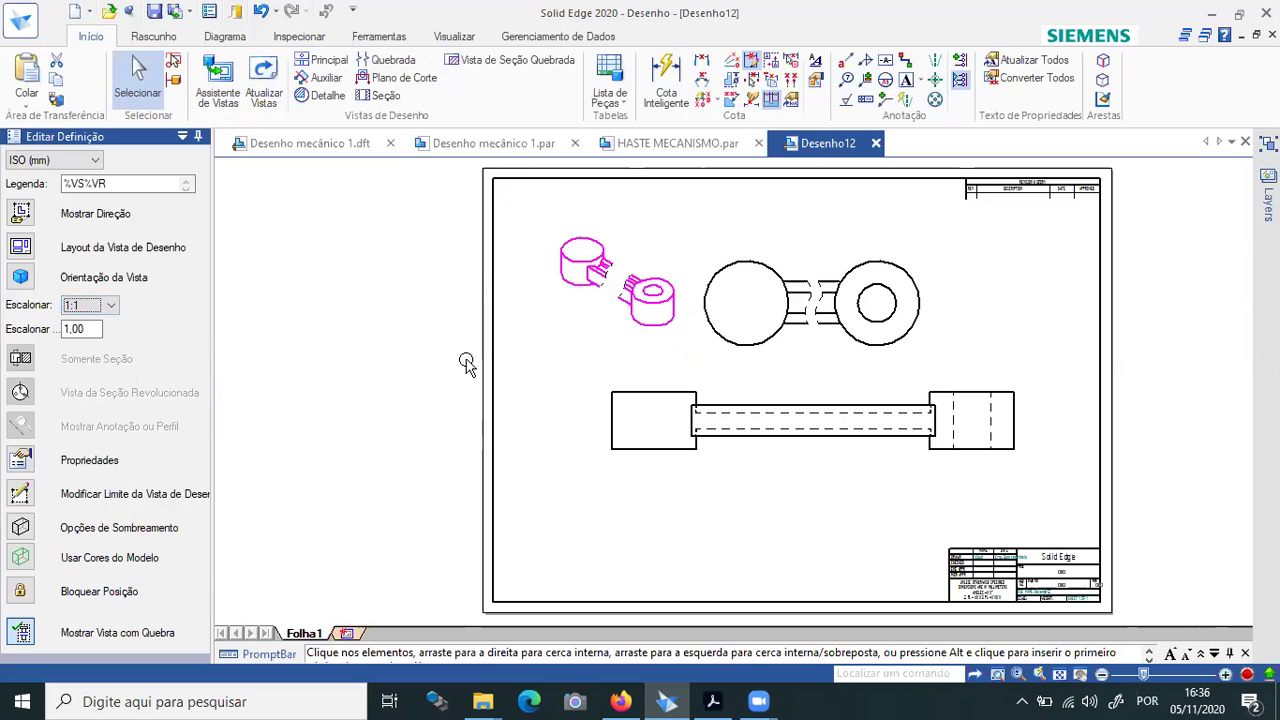
left_click_drag(672, 305, 590, 285)
Examine the broken isometric and upper views against the unbroken lower view on the sheet.
scroll(545, 268, "up", 2)
scroll(543, 272, "down", 2)
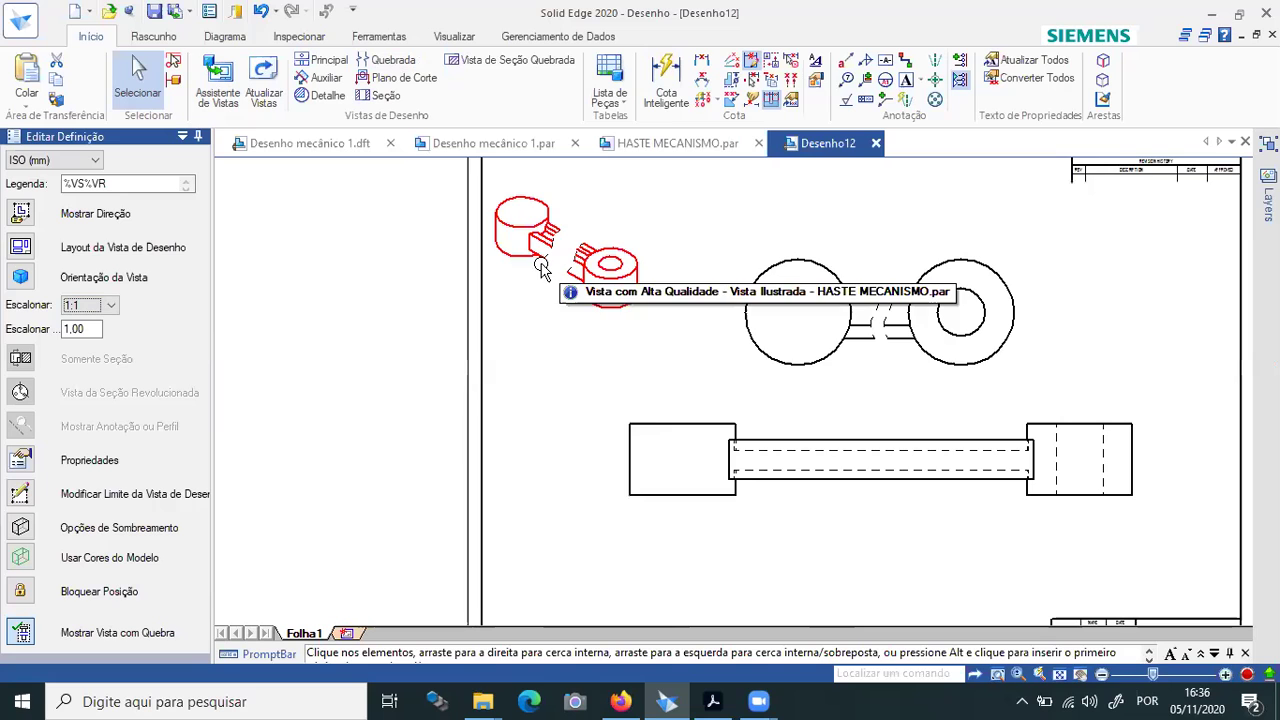
scroll(915, 338, "up", 2)
scroll(912, 340, "up", 2)
scroll(908, 337, "down", 3)
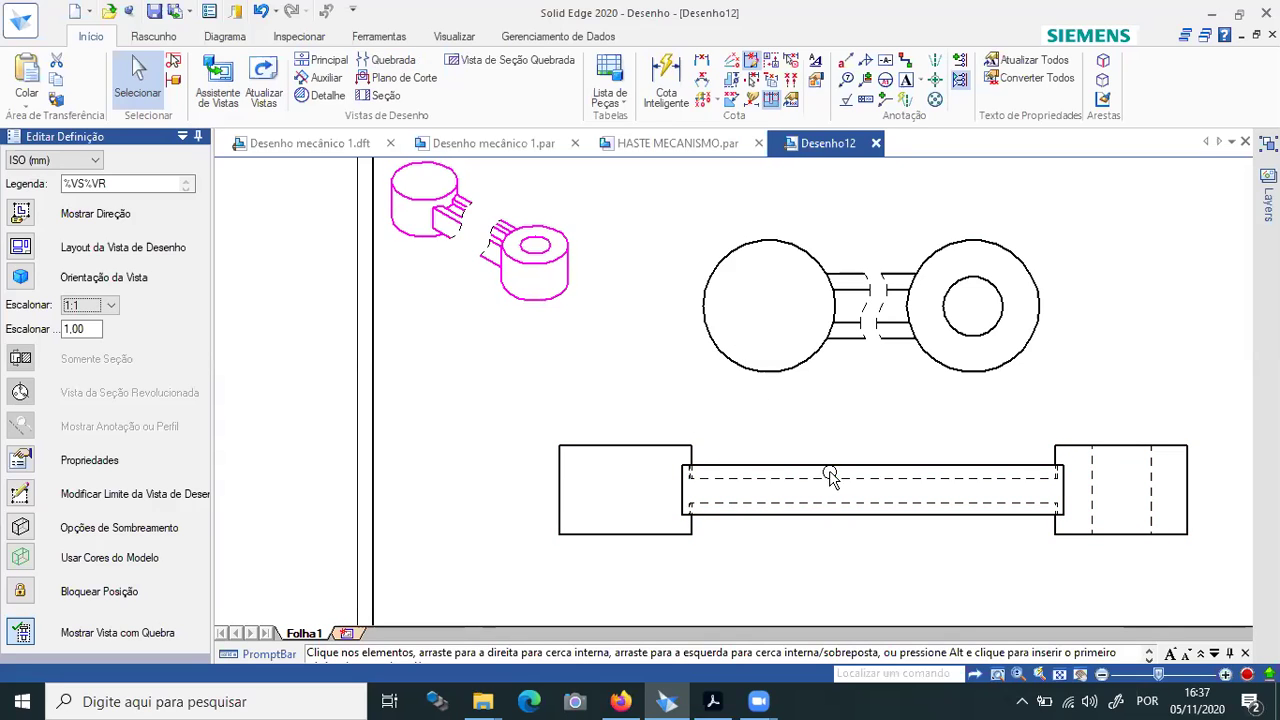
scroll(858, 482, "down", 1)
scroll(858, 478, "down", 2)
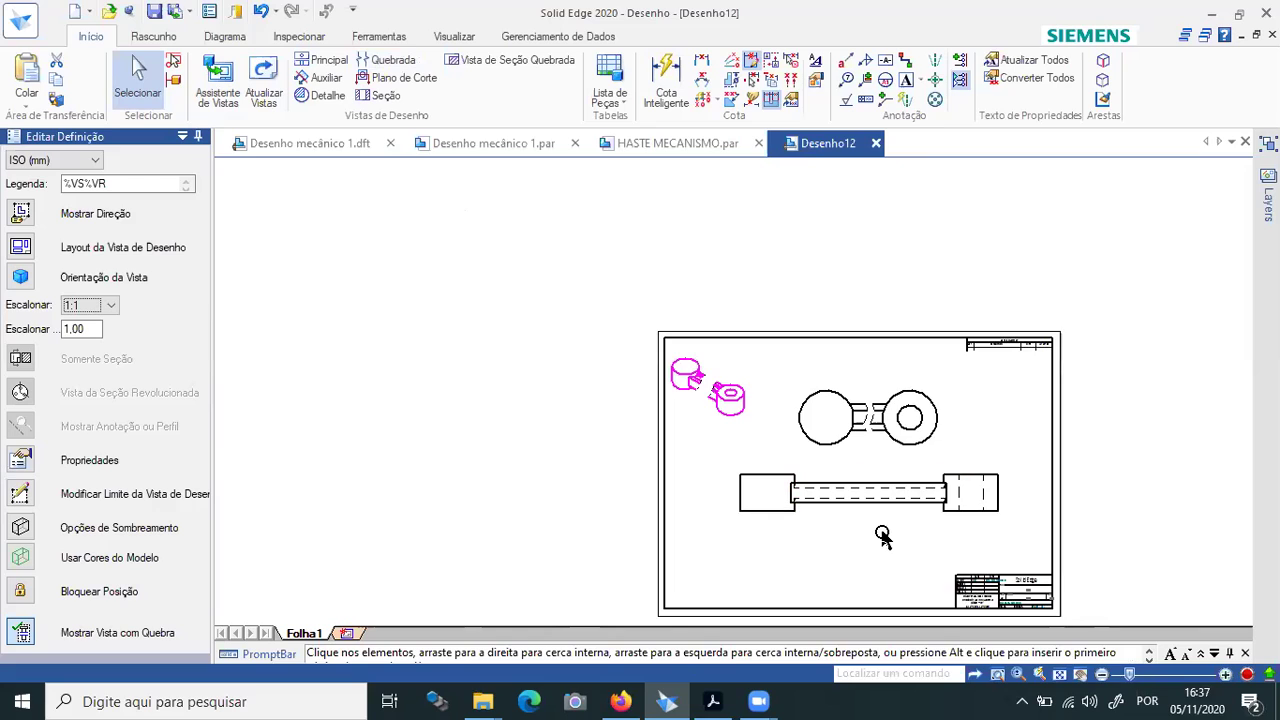
left_click(1059, 675)
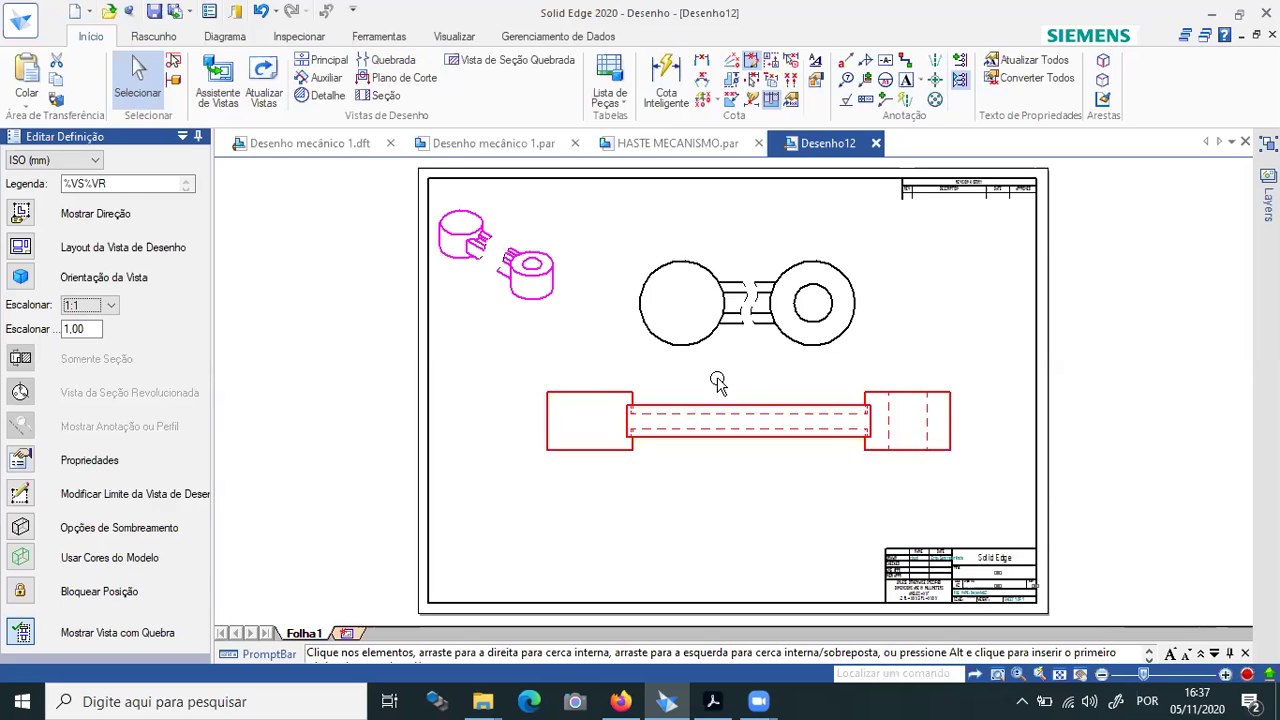
scroll(452, 258, "up", 3)
scroll(452, 258, "down", 2)
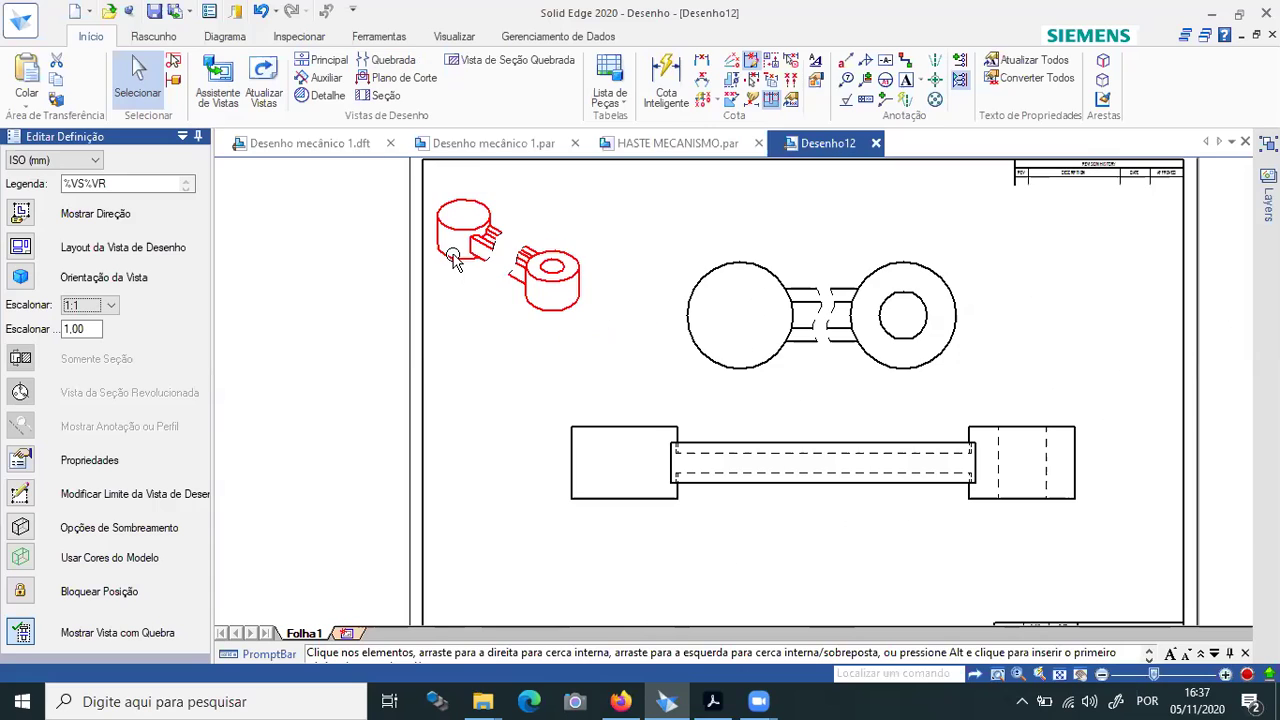